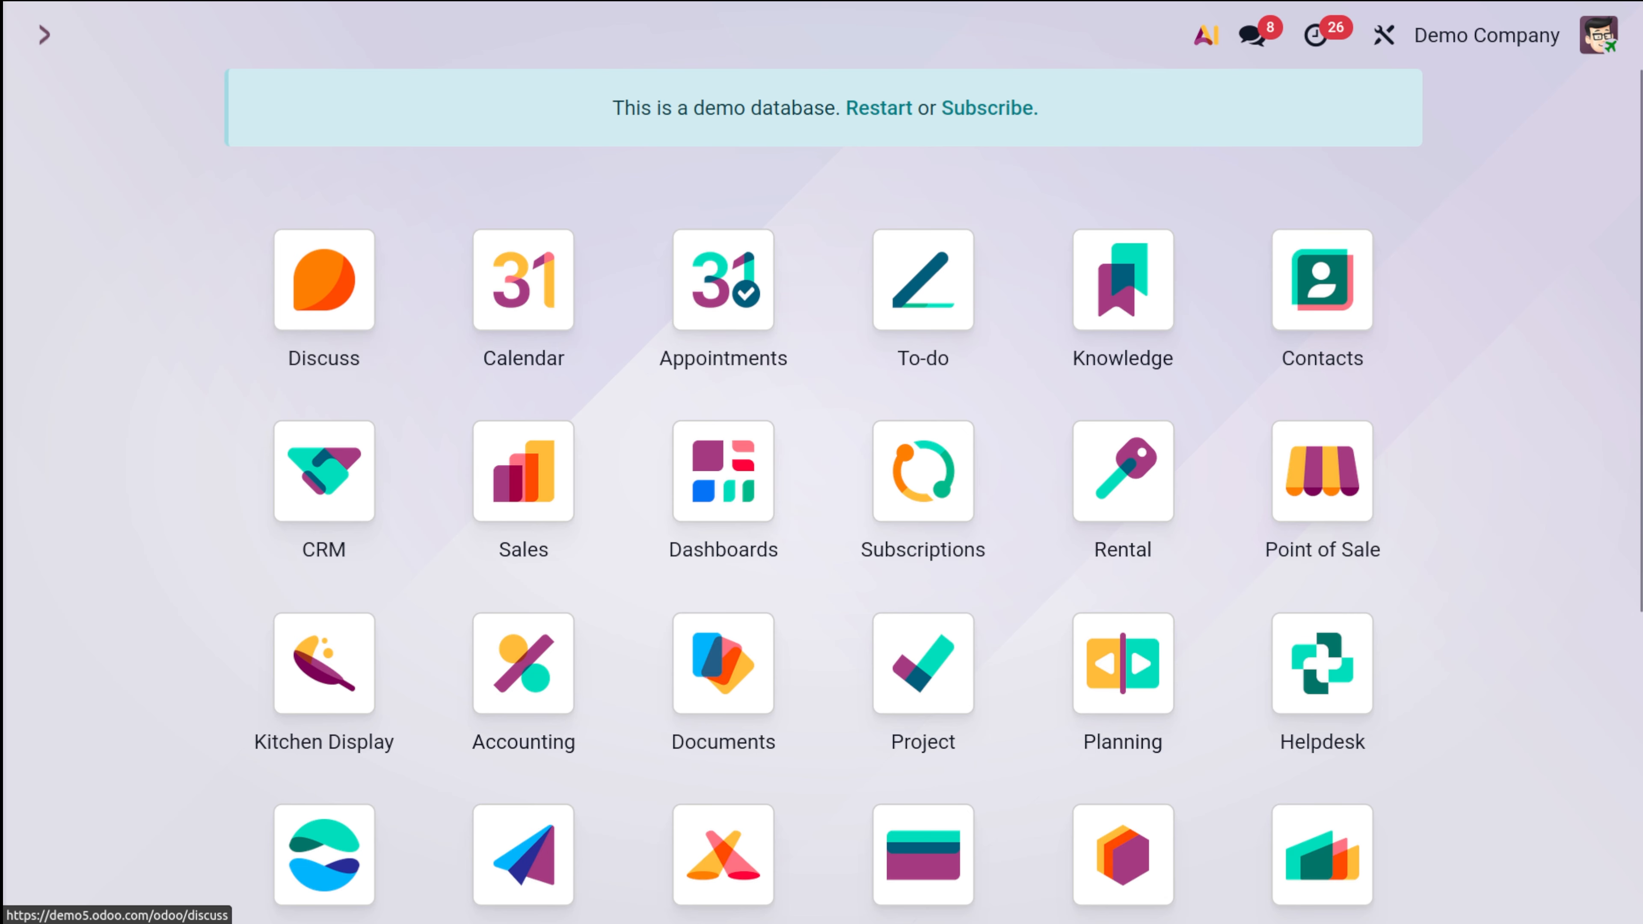
# Step: Open the Apps page from the app search
pyautogui.write('a')
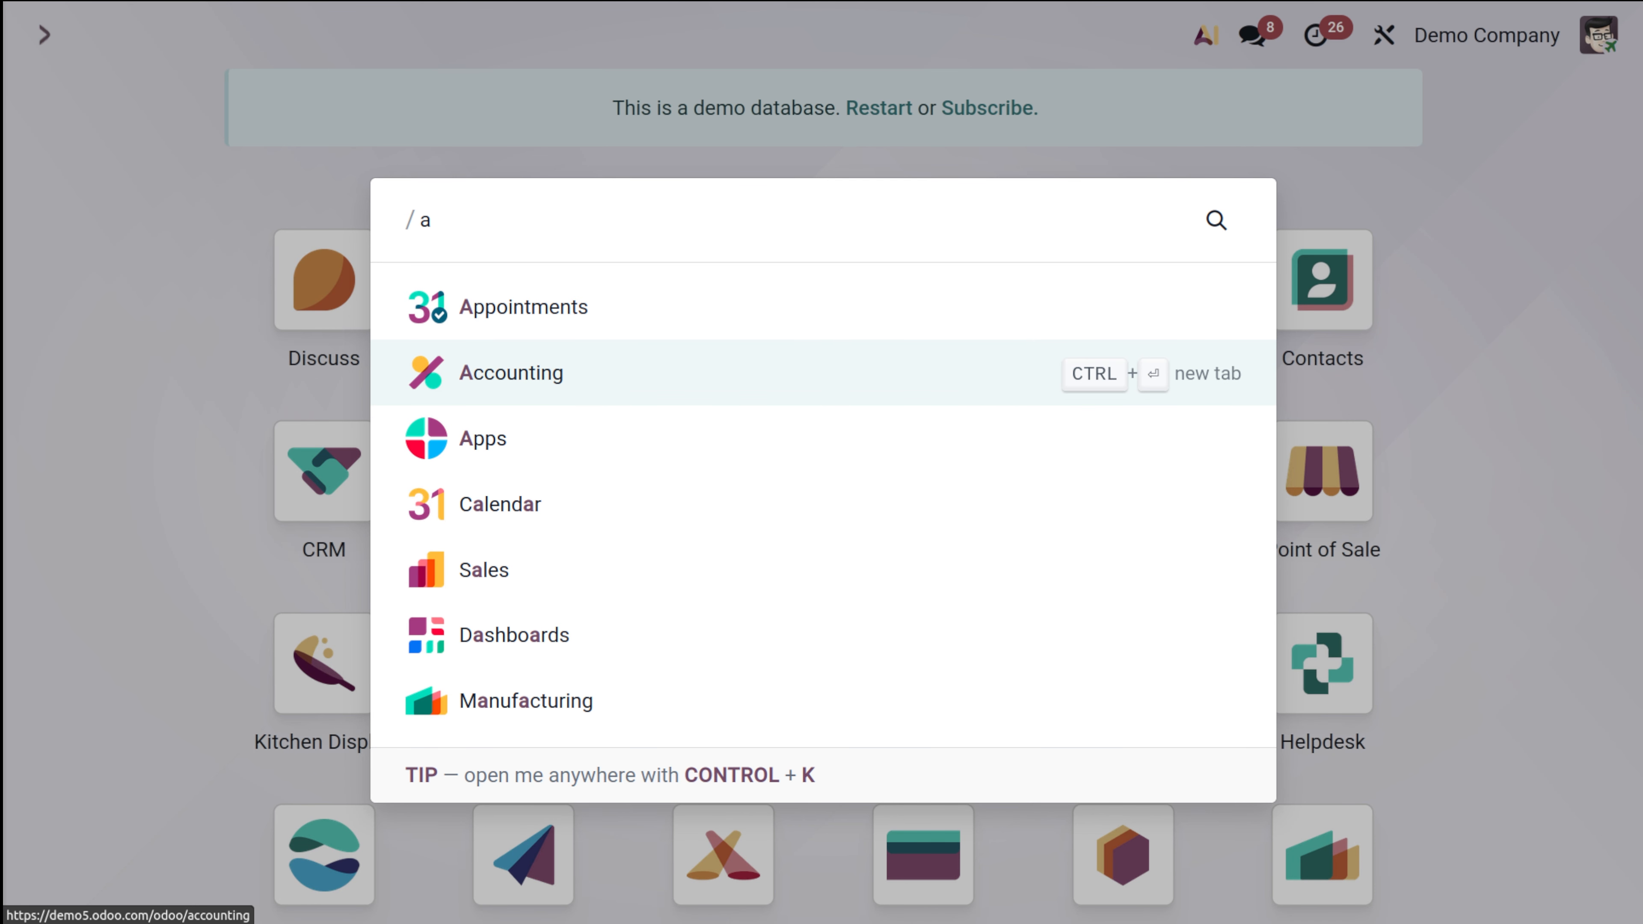
pyautogui.write('p')
pyautogui.press('BackSpace')
pyautogui.press('BackSpace')
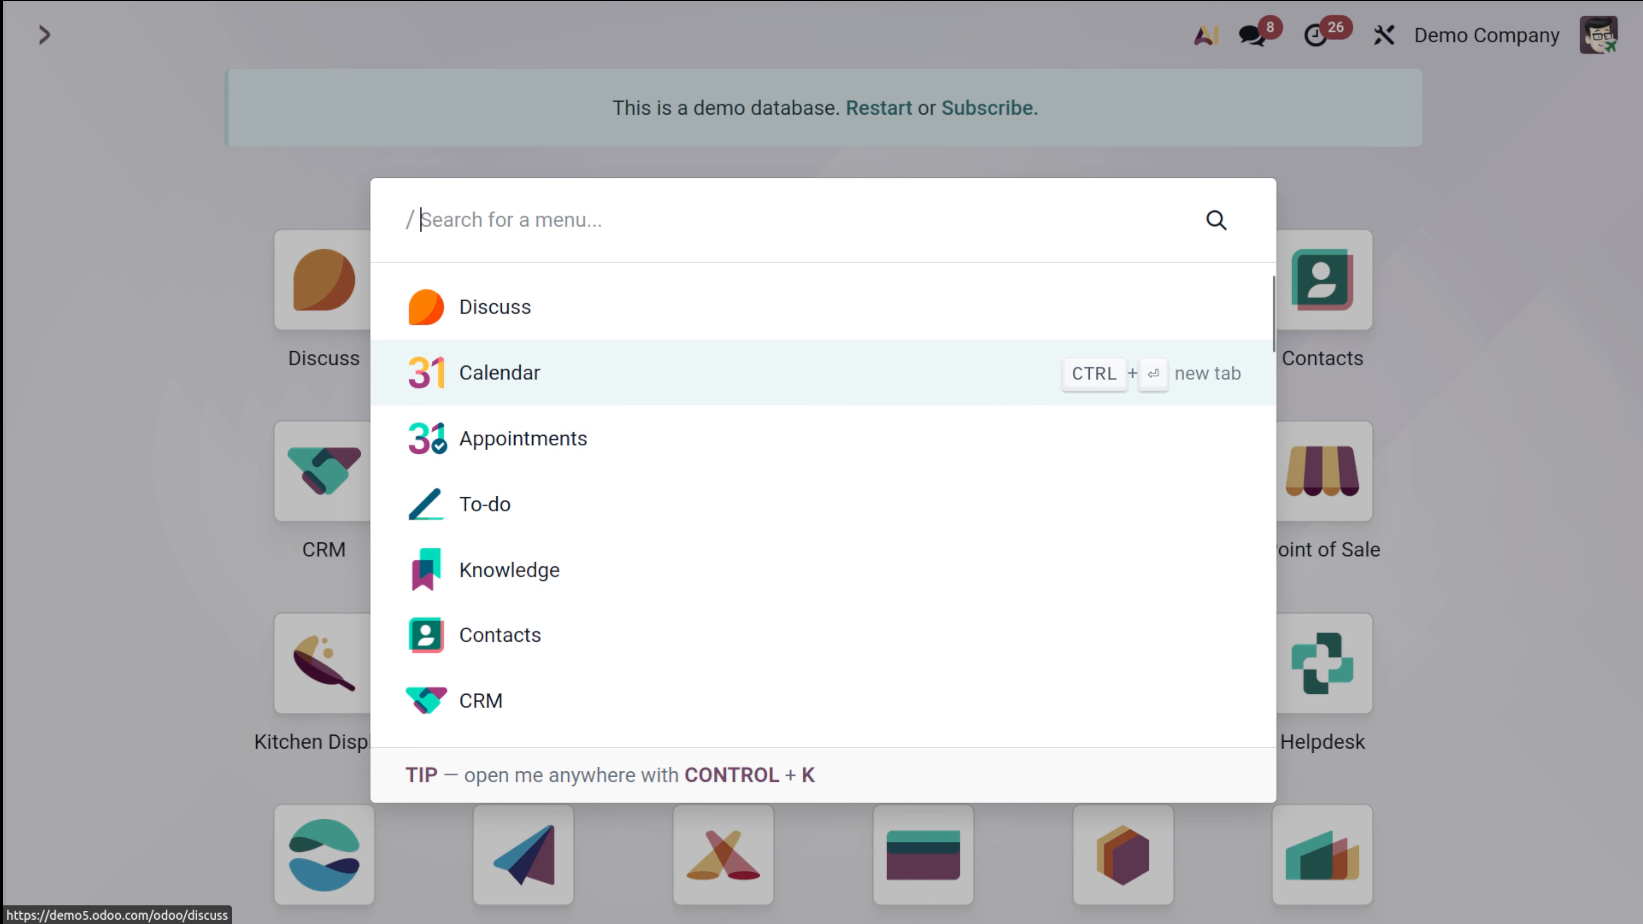
pyautogui.write('a')
pyautogui.press('Down')
pyautogui.press('Down')
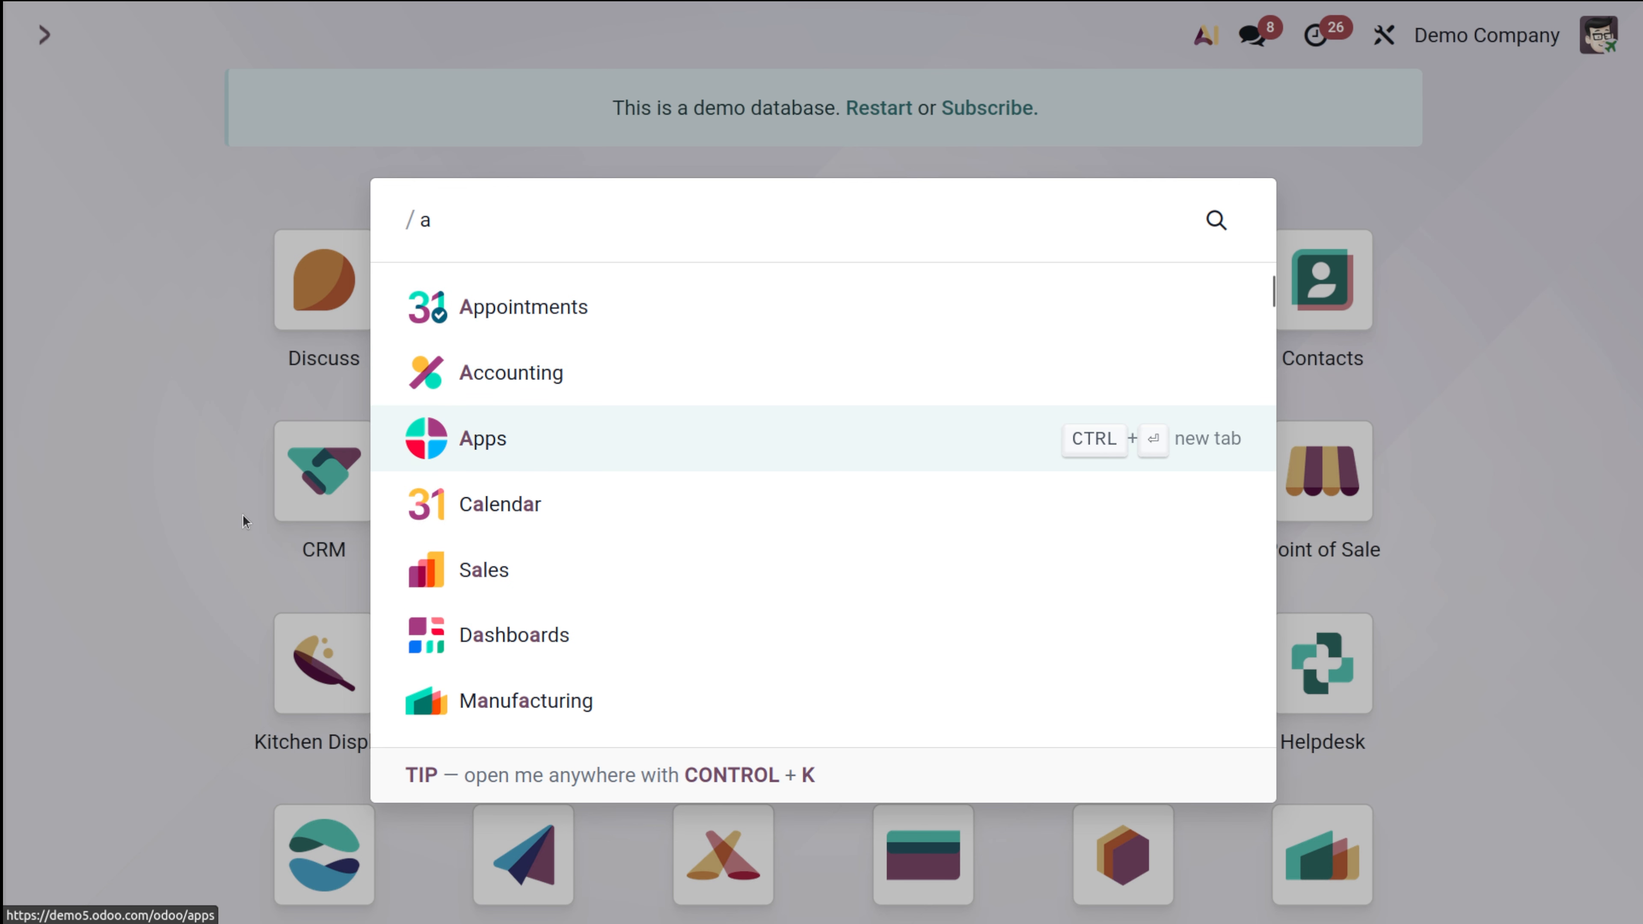
pyautogui.click(520, 443)
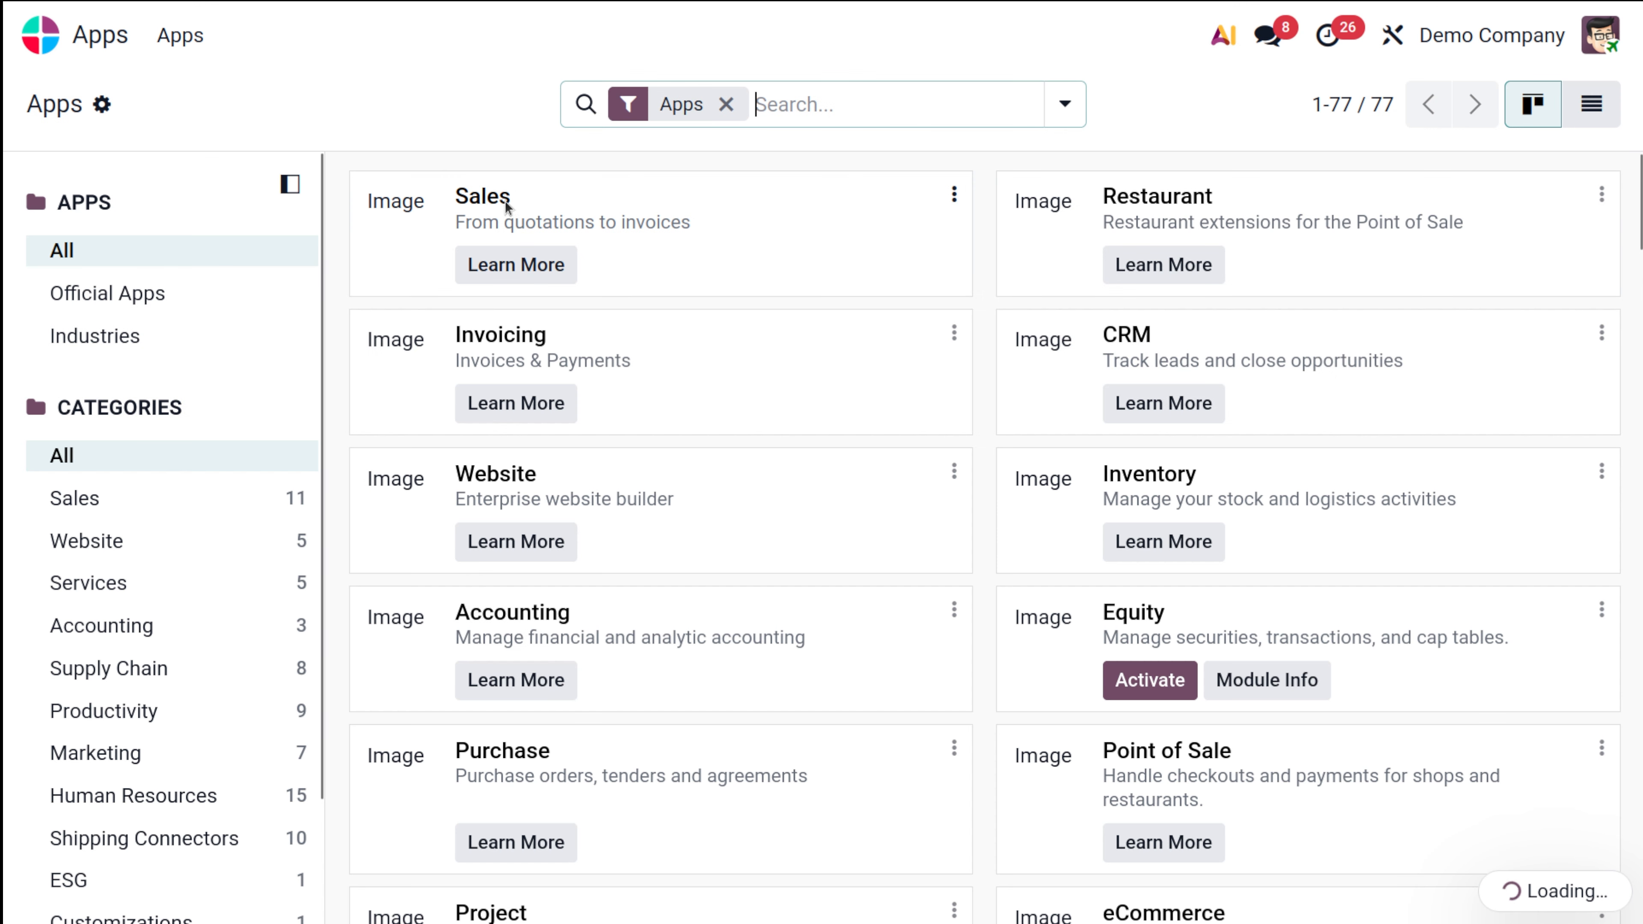
# Step: Filter apps by module name 'appr' and install the Approvals app
pyautogui.write('qa')
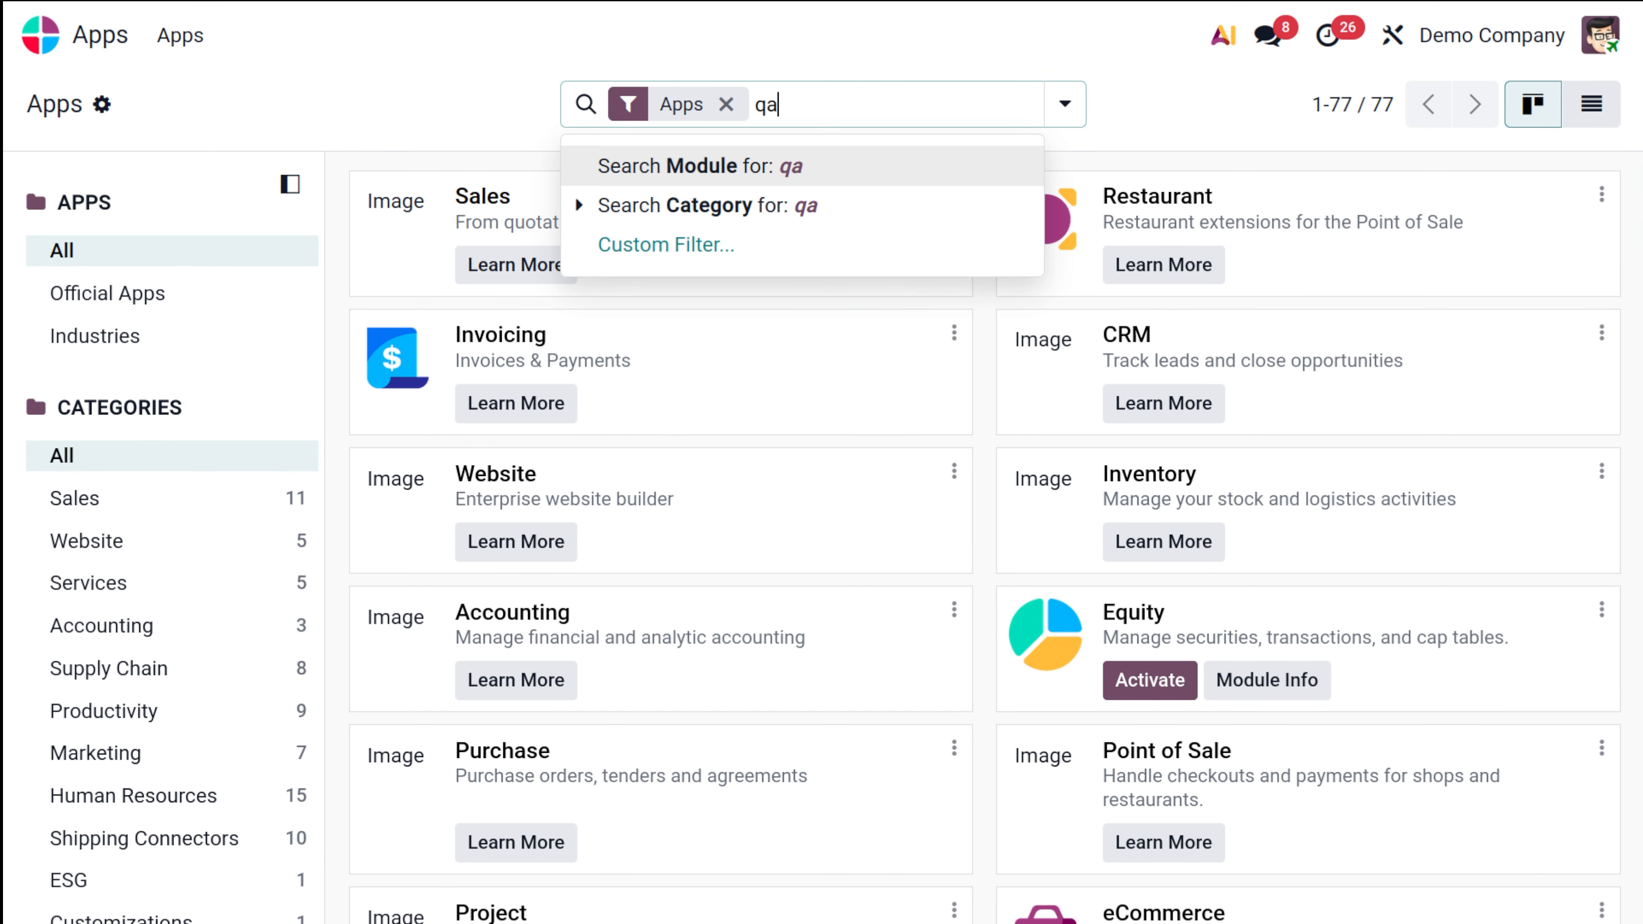
pyautogui.press('BackSpace')
pyautogui.press('BackSpace')
pyautogui.write('appr')
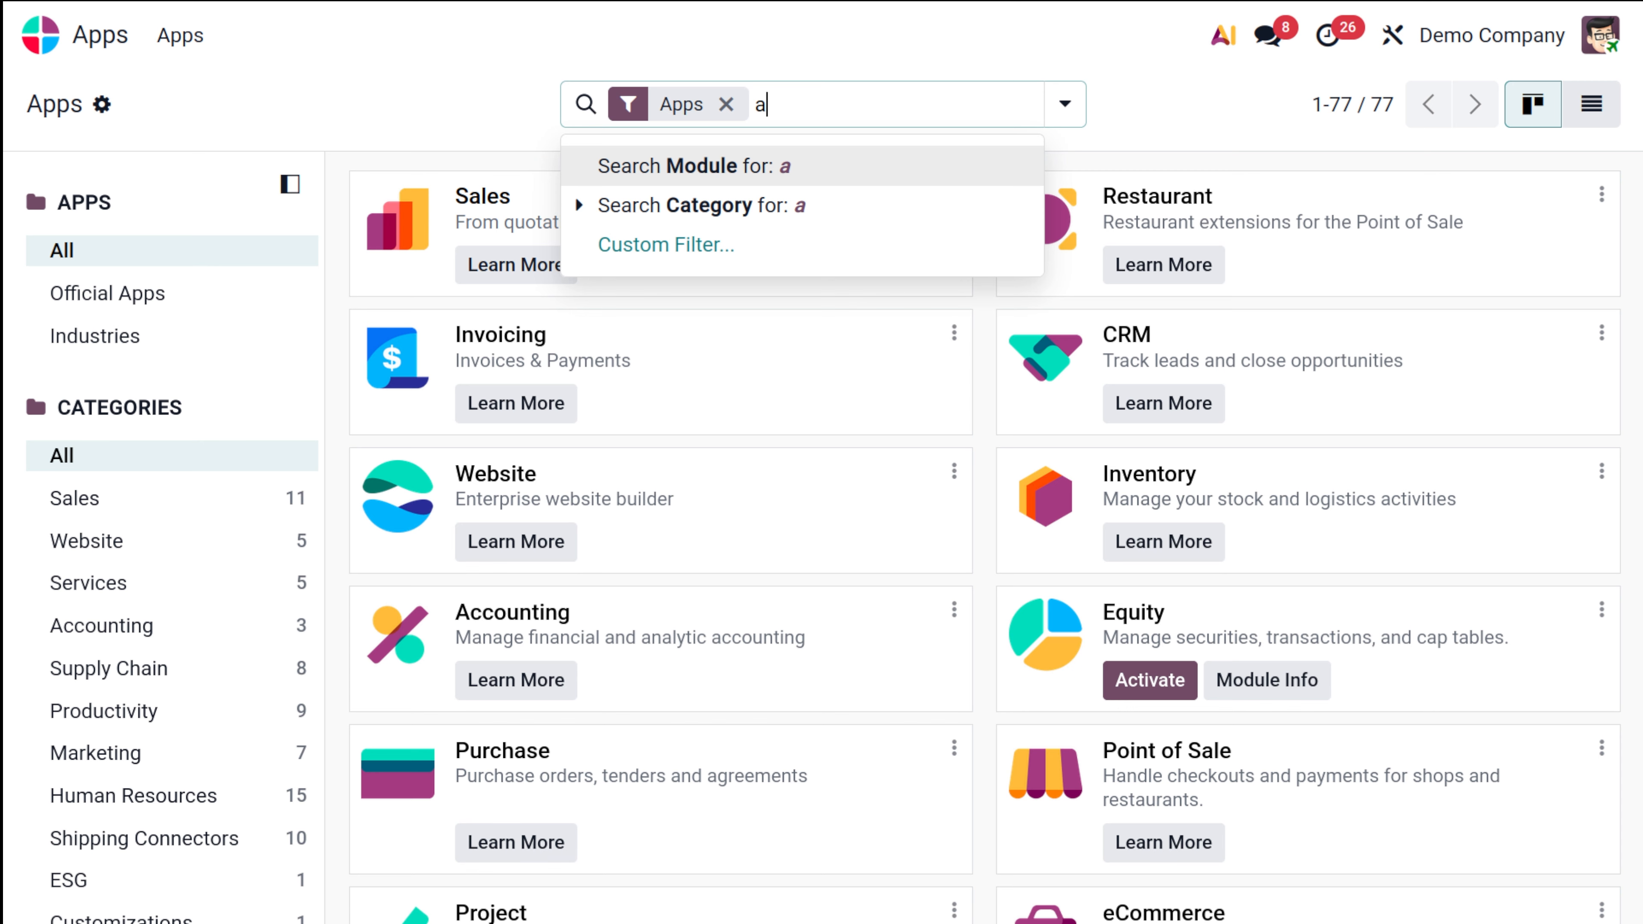
pyautogui.press('Return')
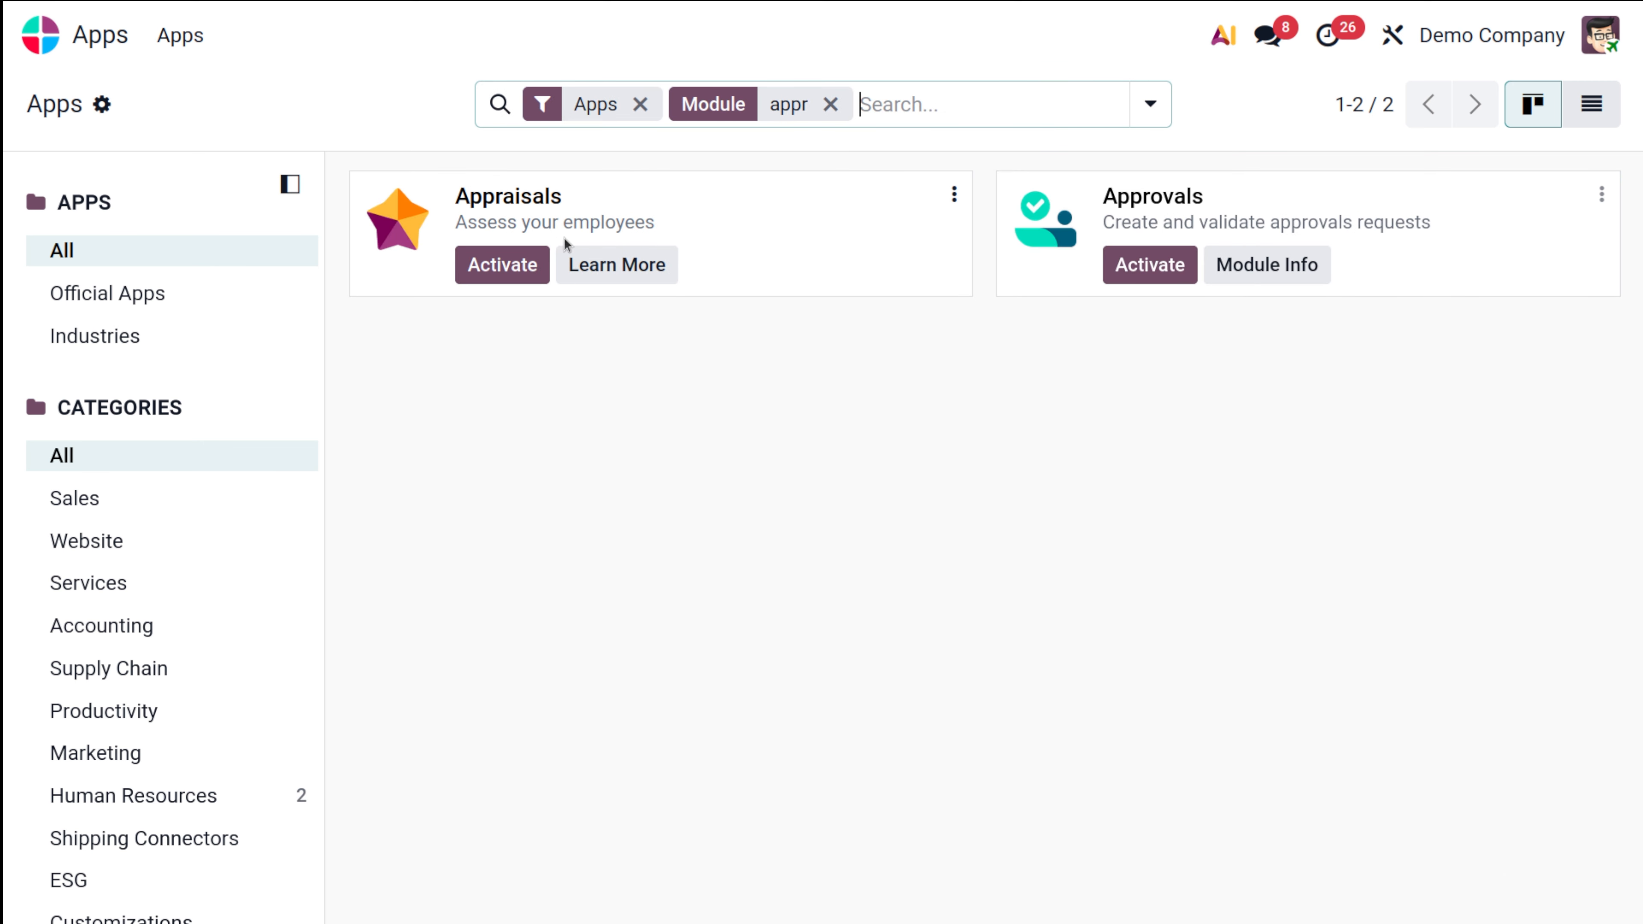
pyautogui.click(1176, 262)
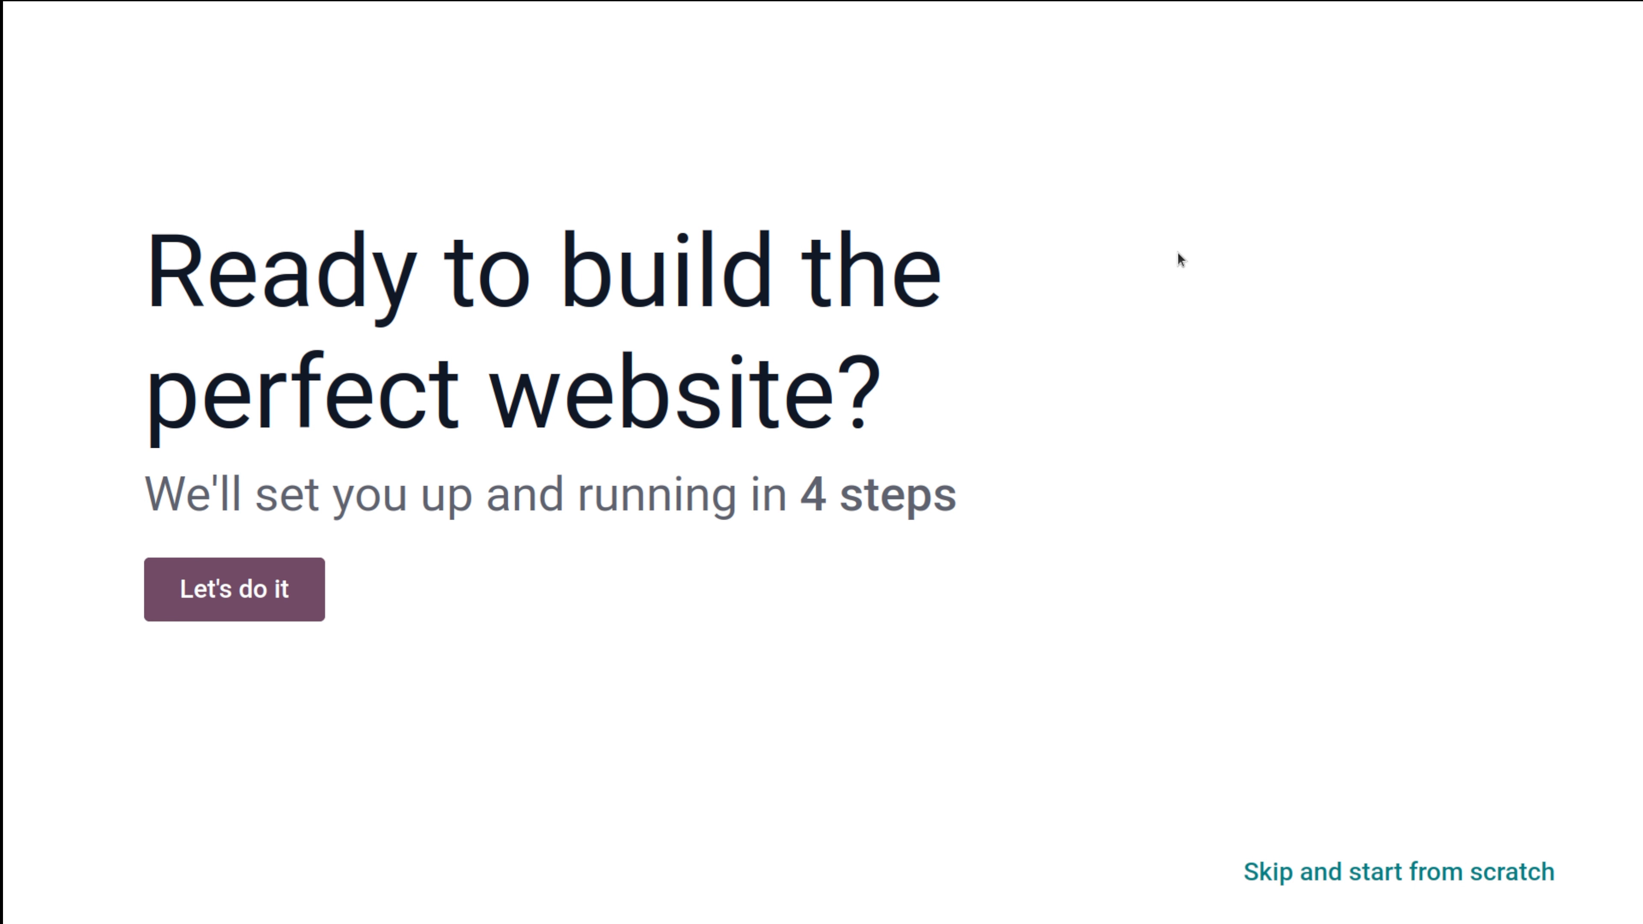
# Step: Skip the website setup and start from scratch
pyautogui.click(1308, 874)
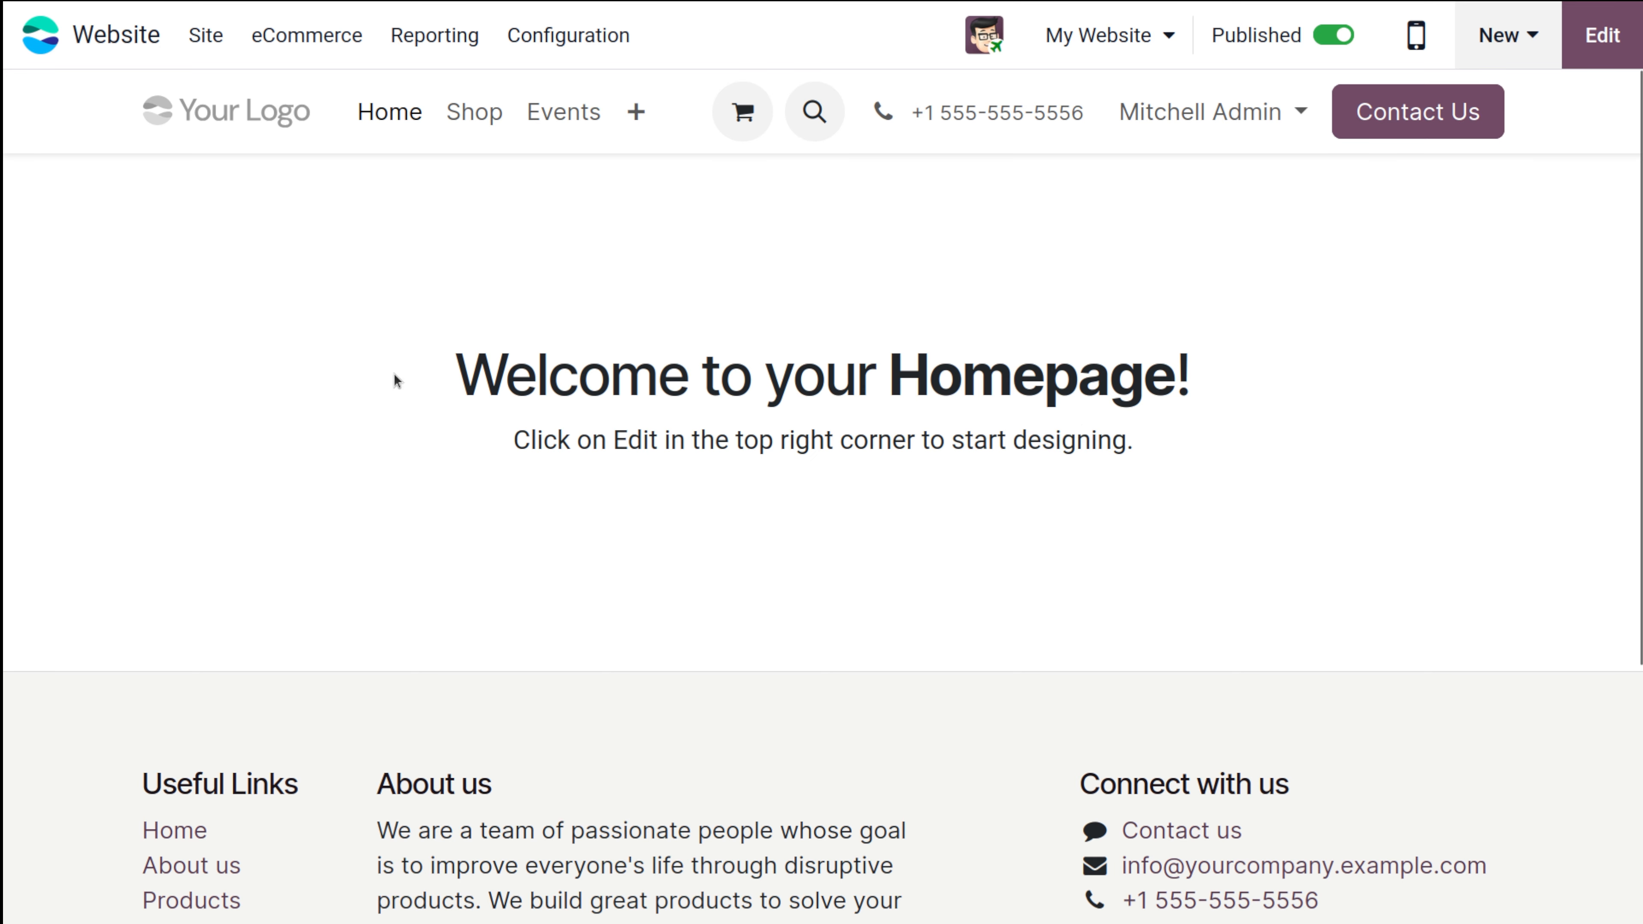
# Step: Open the Approvals app from the home menu and go to Configuration > Approval Categories
pyautogui.click(39, 35)
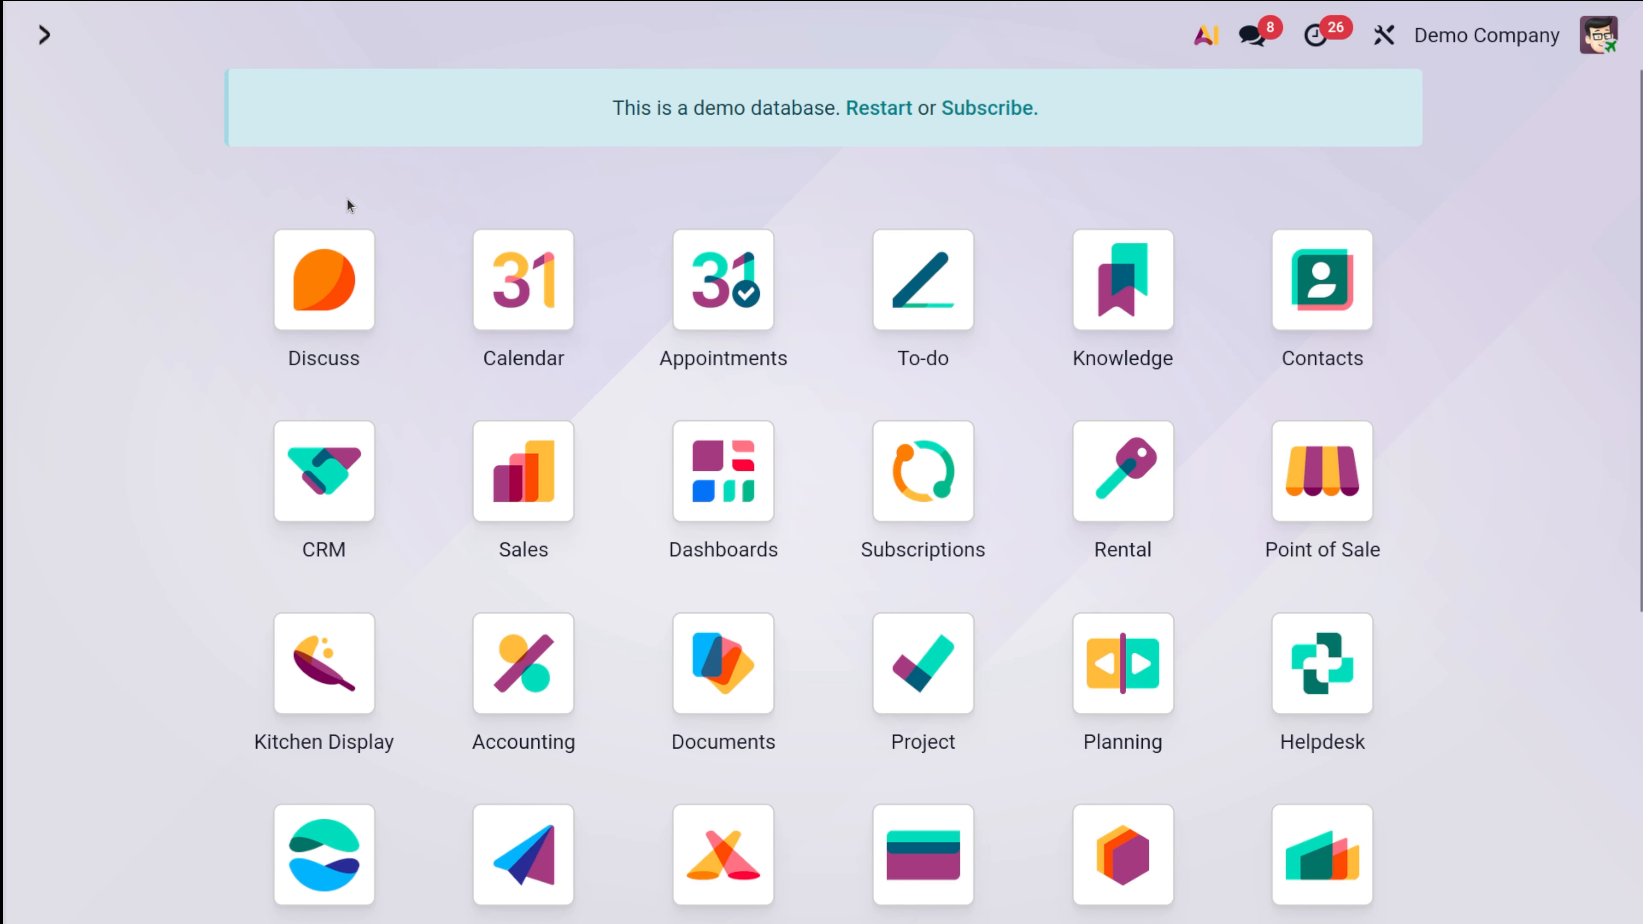
pyautogui.write('a')
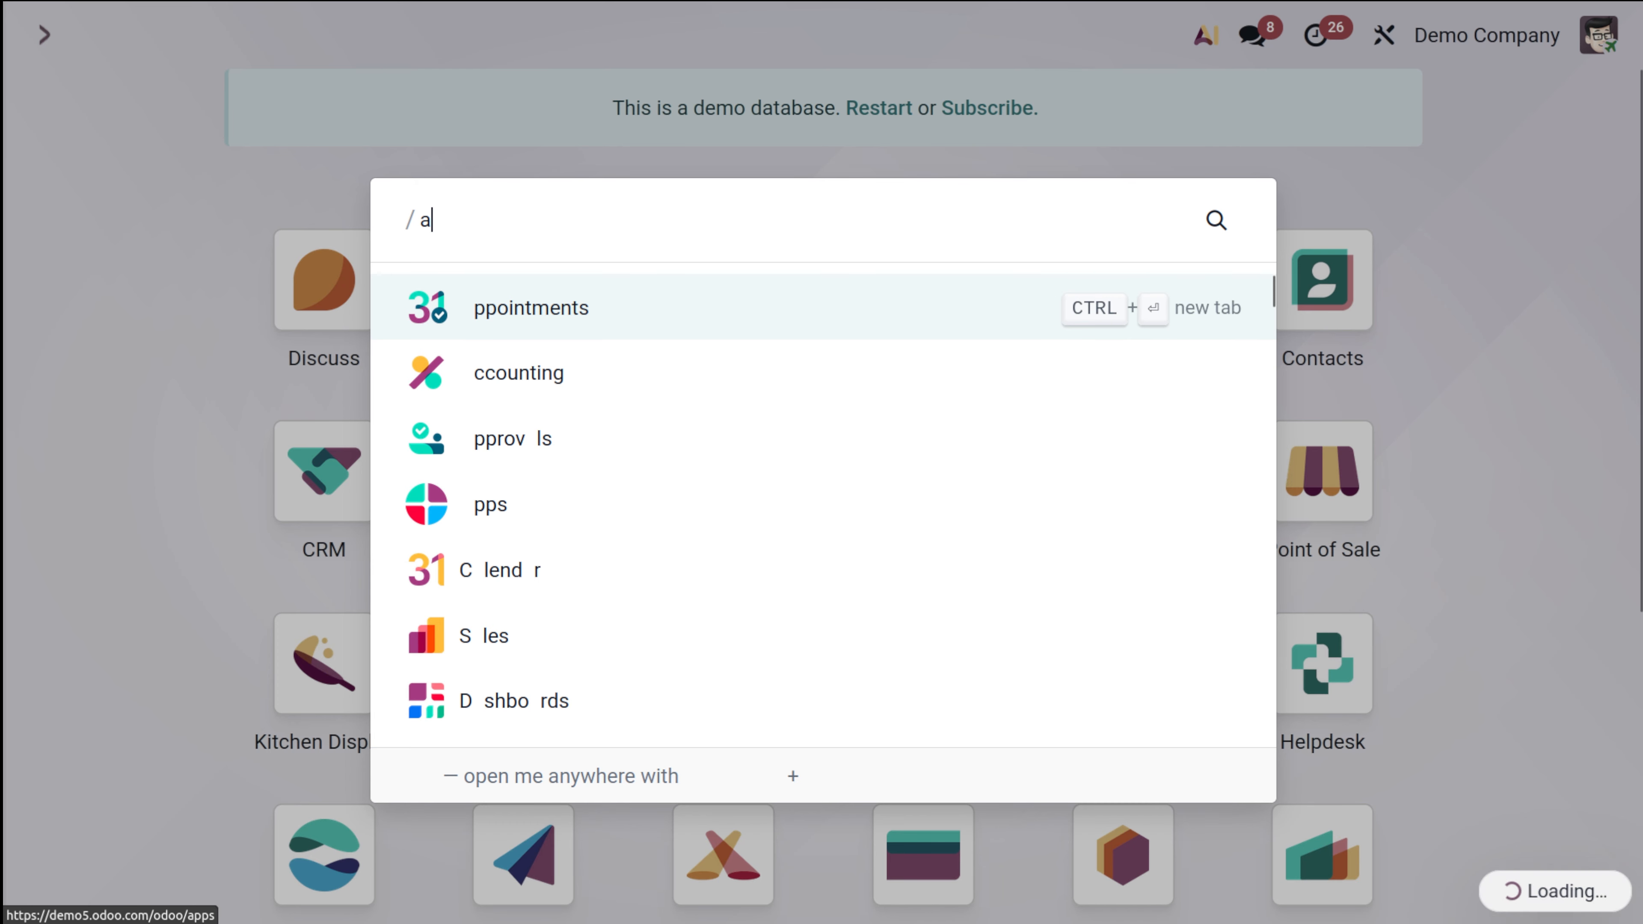
pyautogui.click(646, 458)
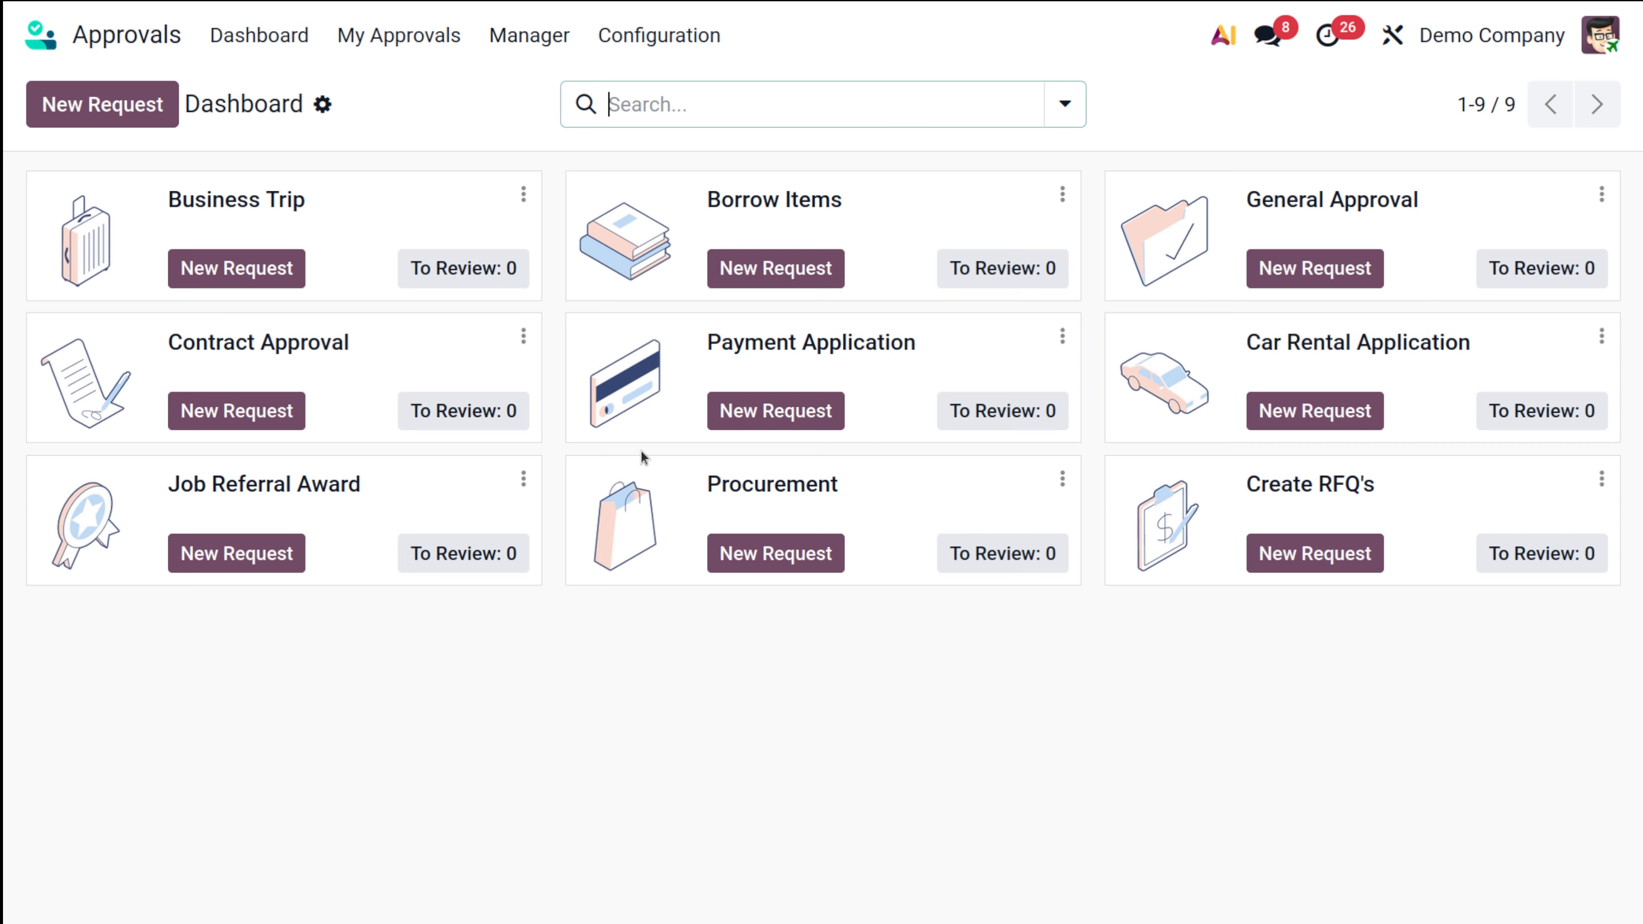
pyautogui.click(657, 36)
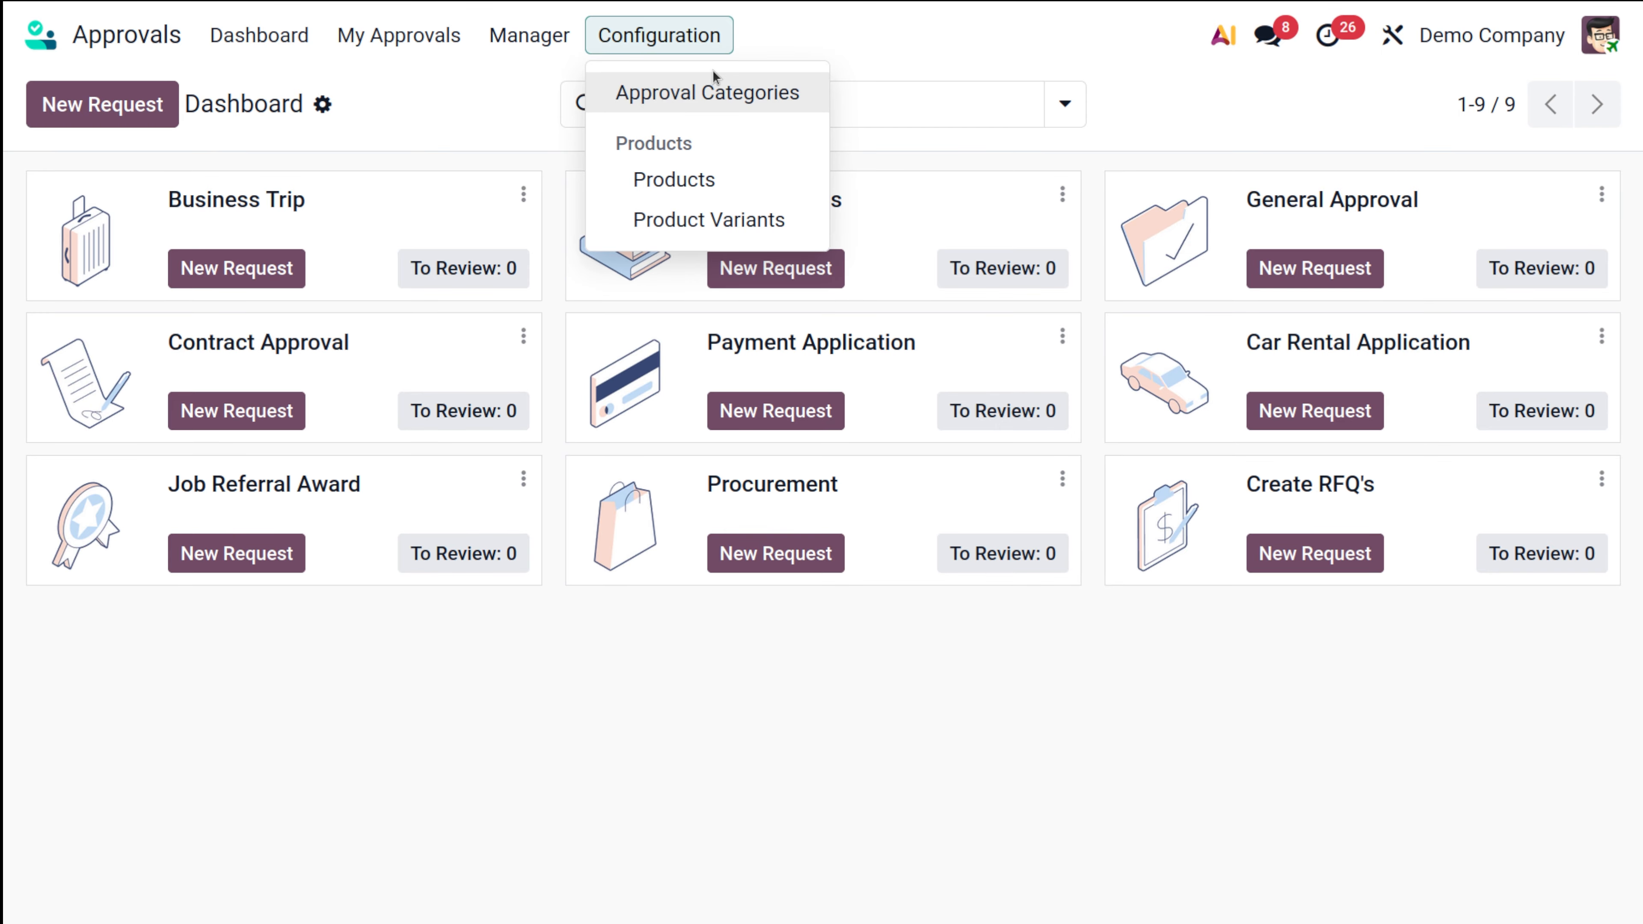
pyautogui.click(729, 100)
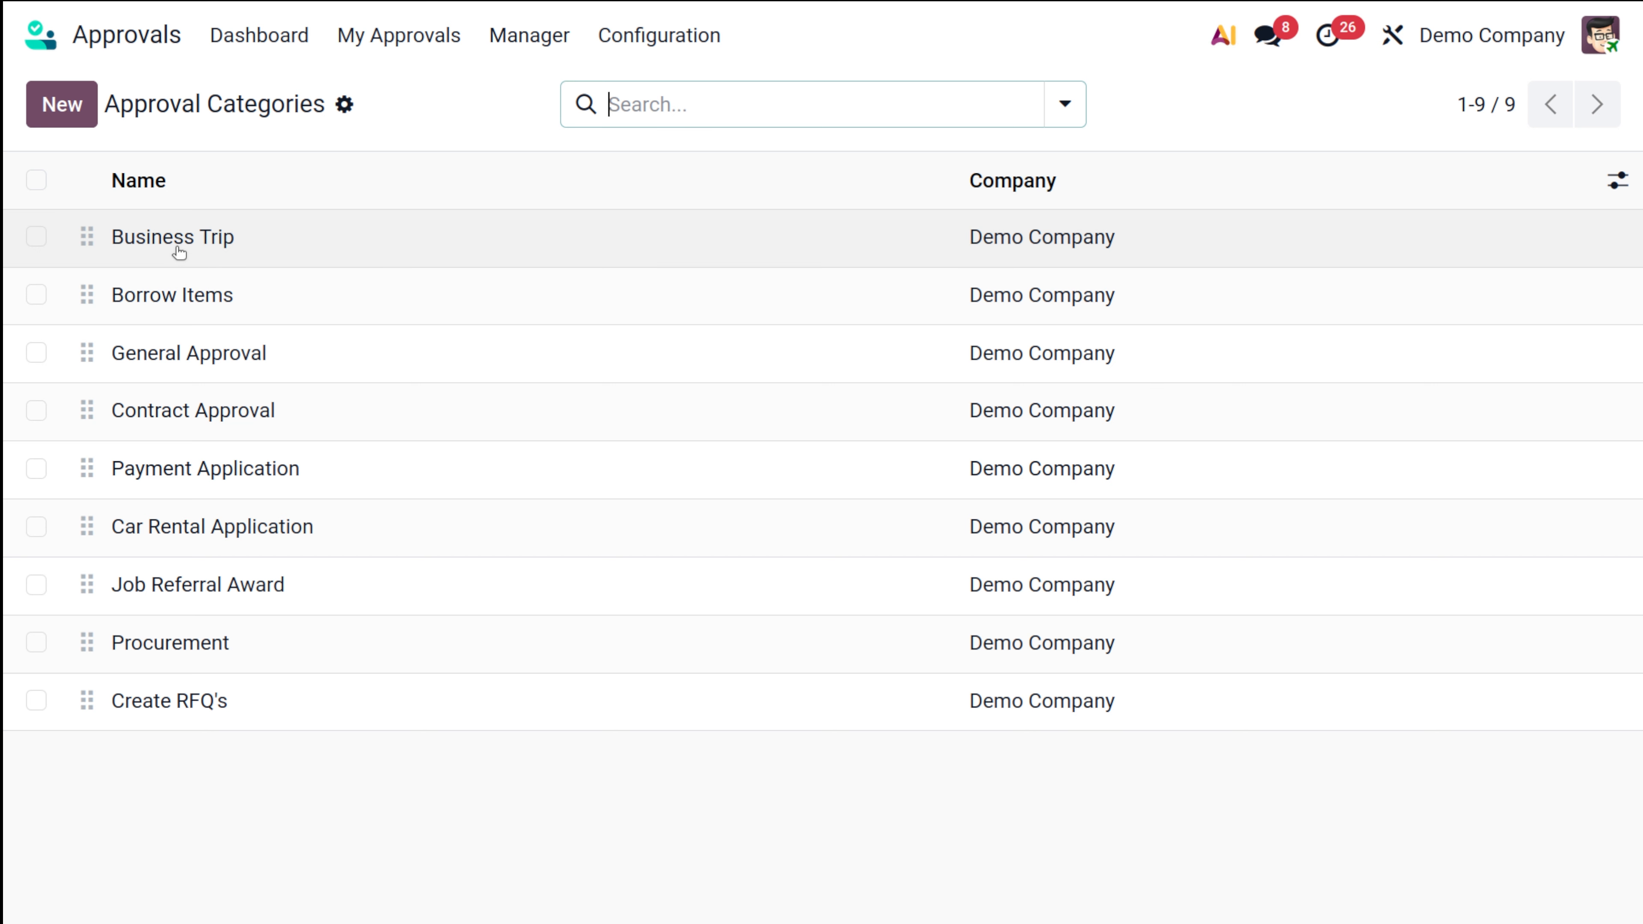
# Step: Create a new approval category named 'Purchase Approval', leaving its approval type unchanged
pyautogui.click(73, 109)
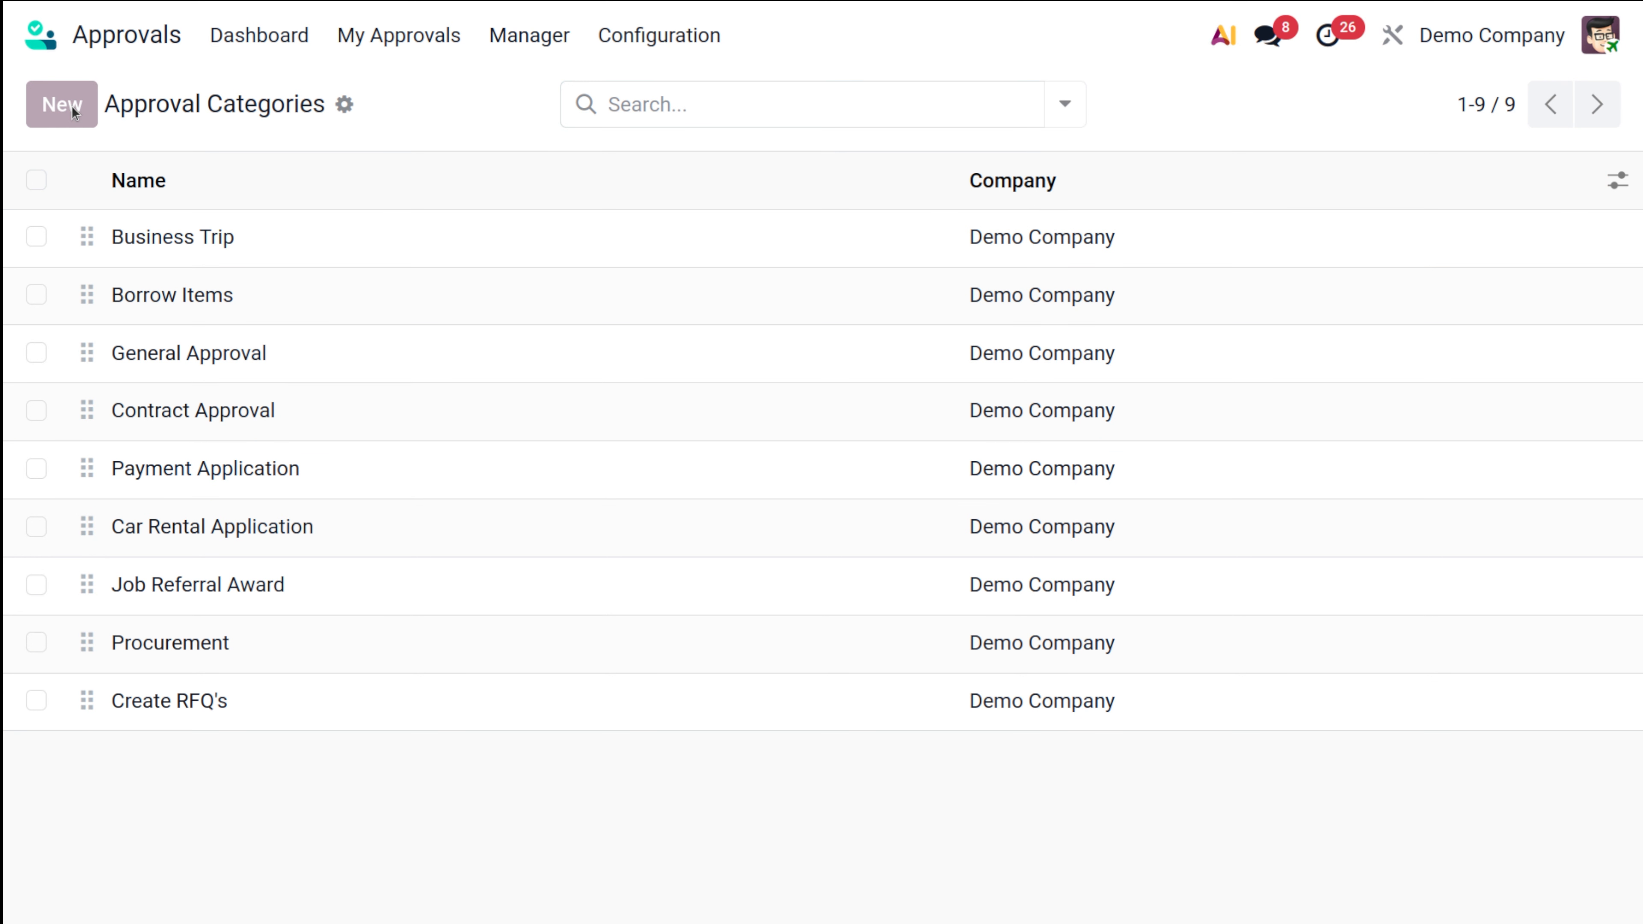
pyautogui.write('P')
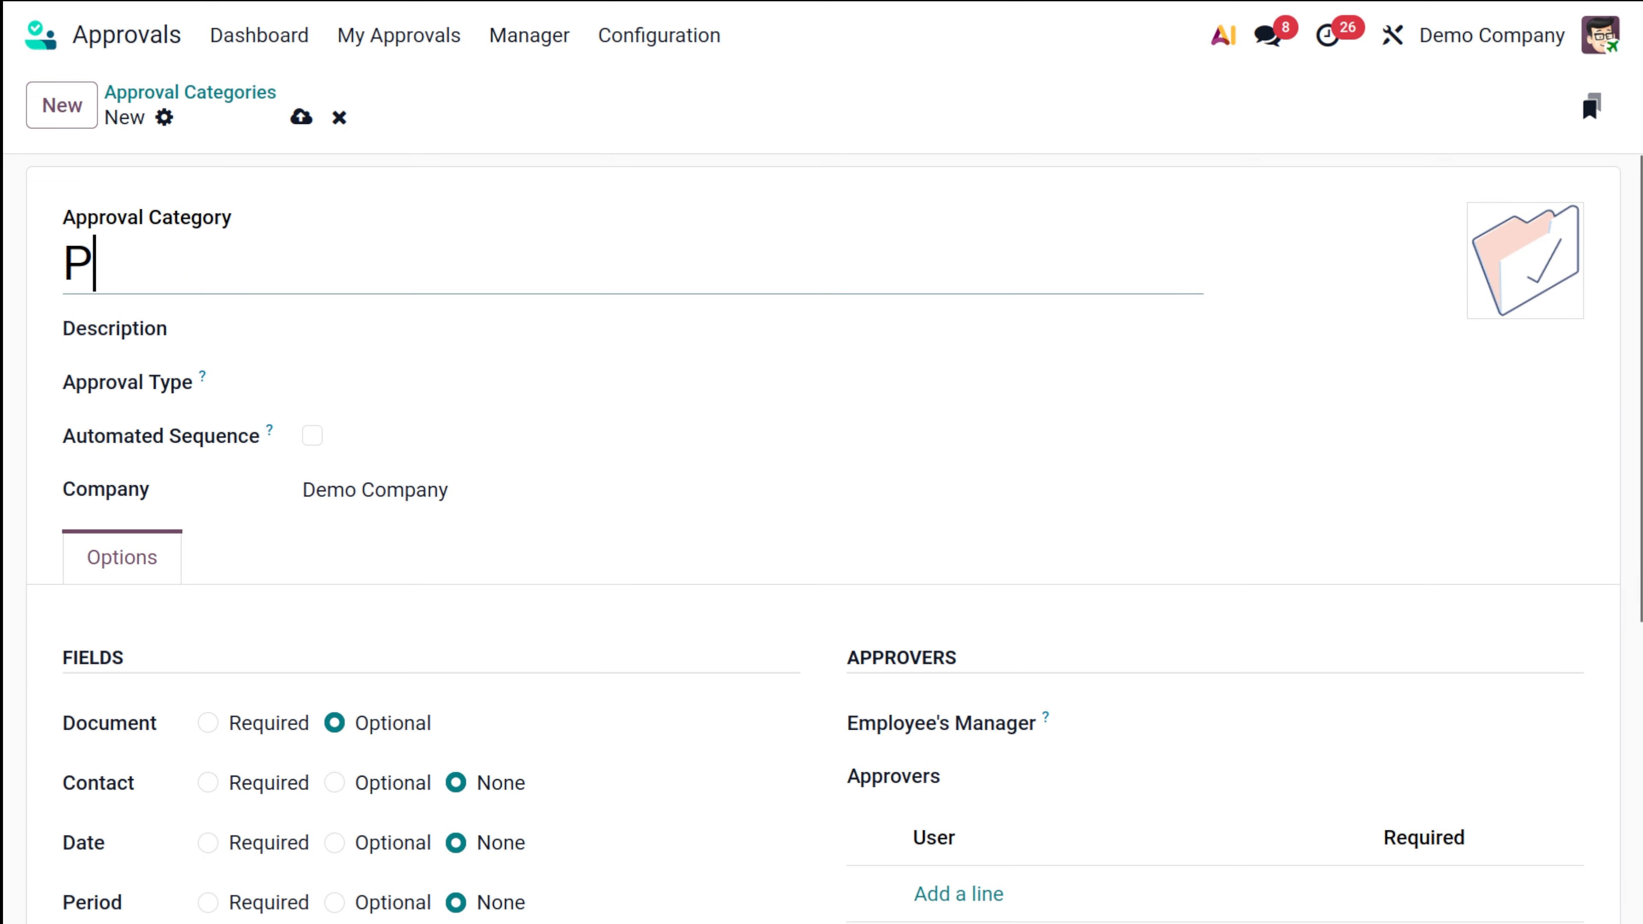
pyautogui.write('urcha')
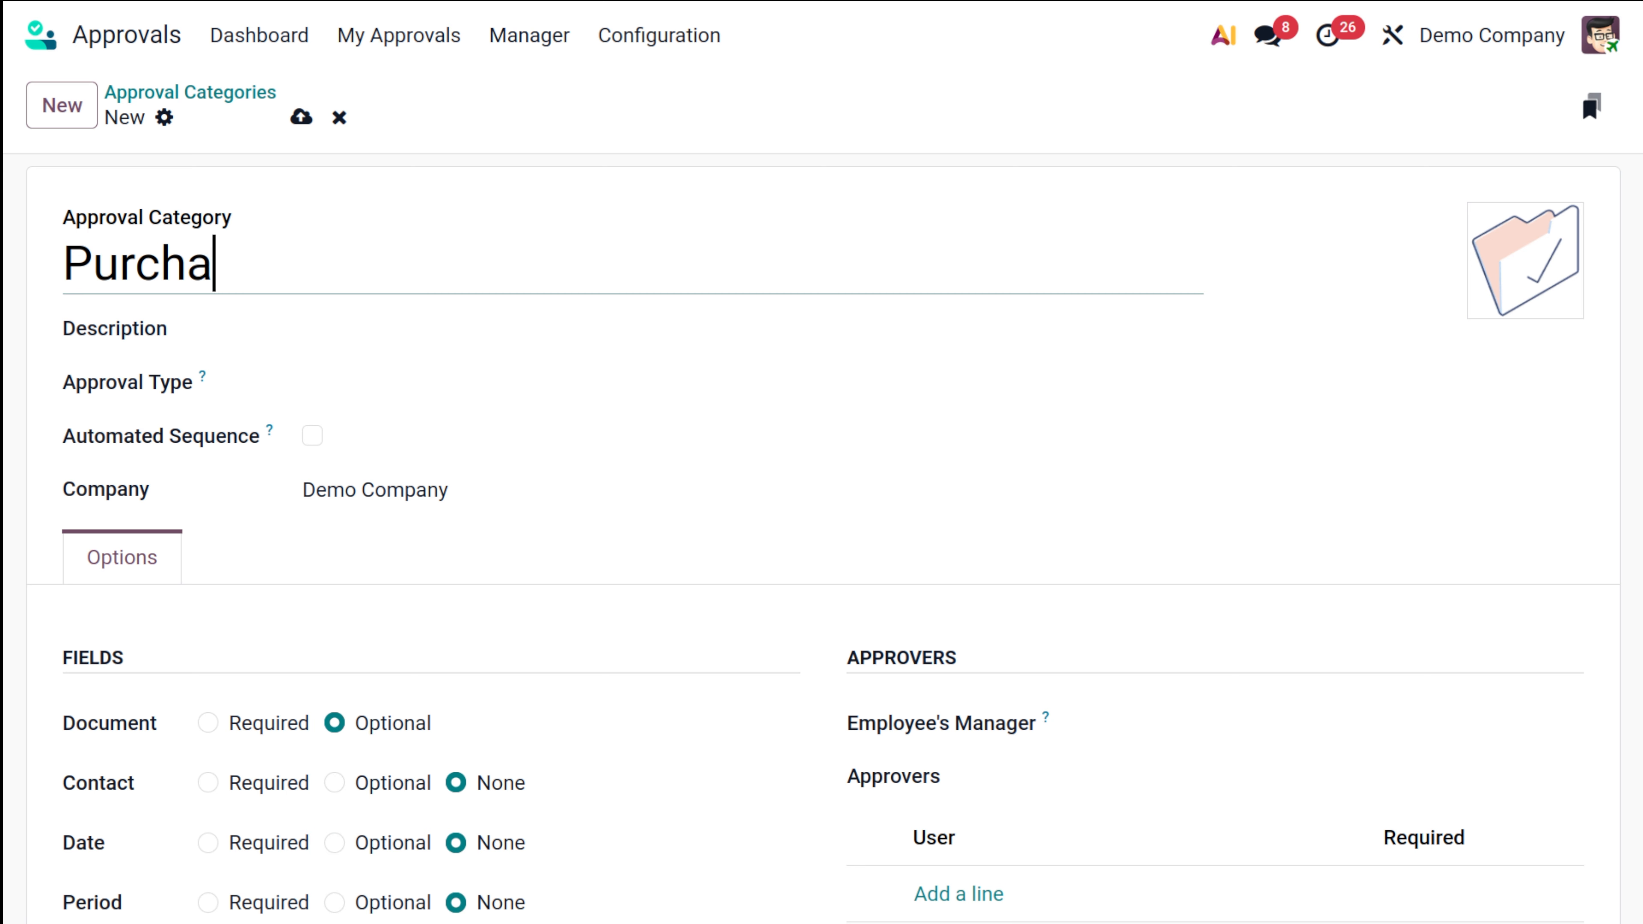
pyautogui.write('se A')
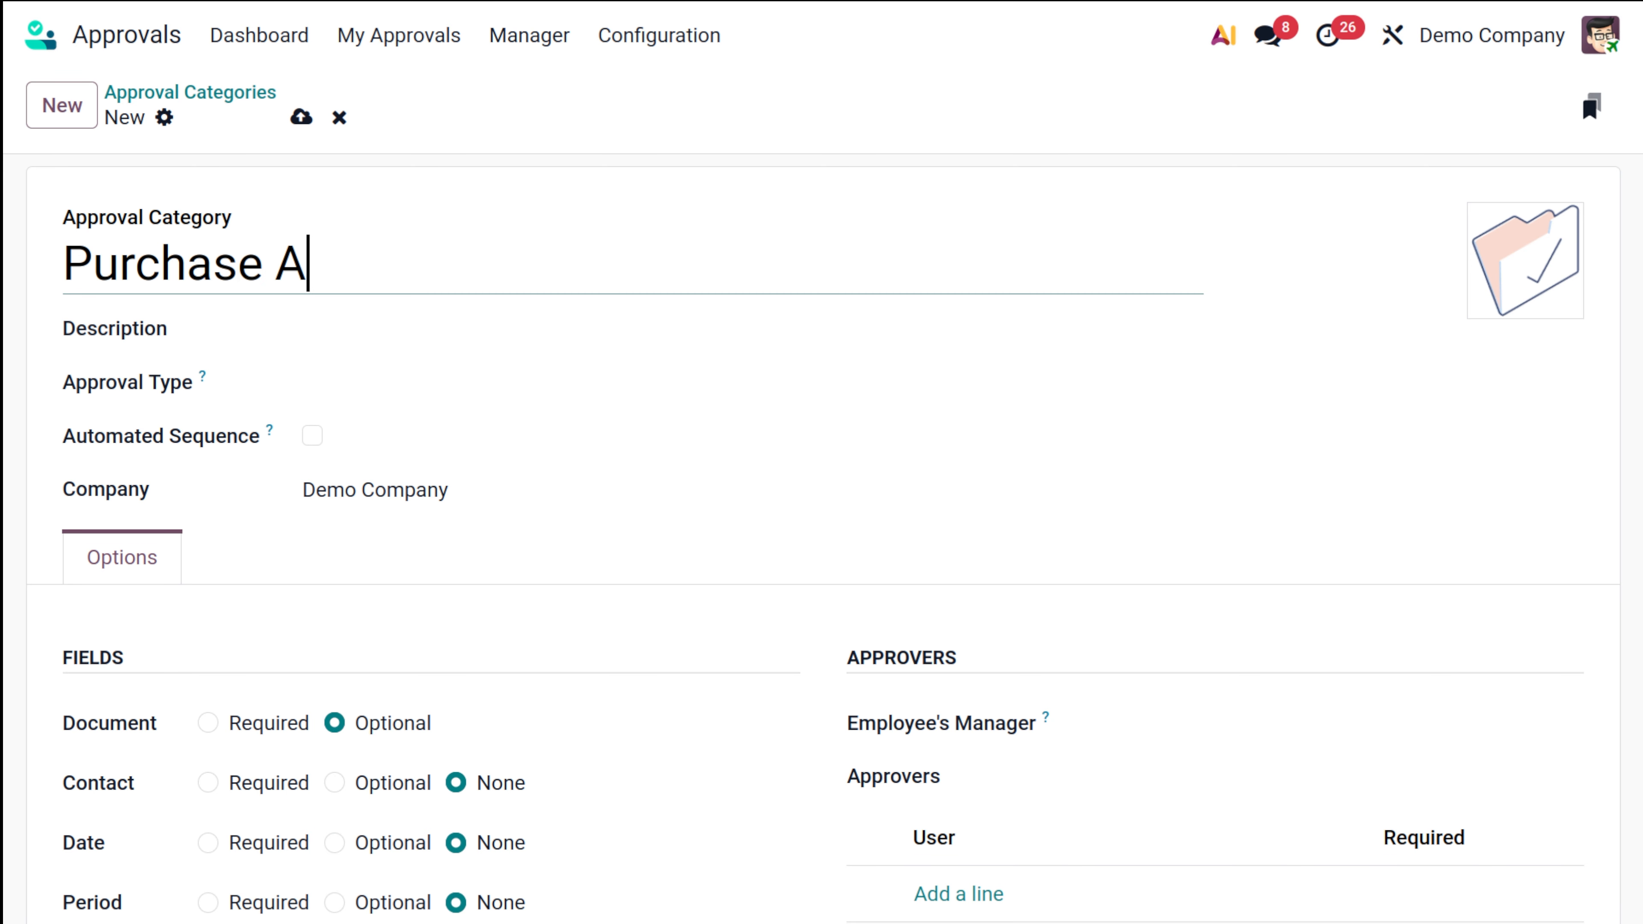
pyautogui.write('ppro')
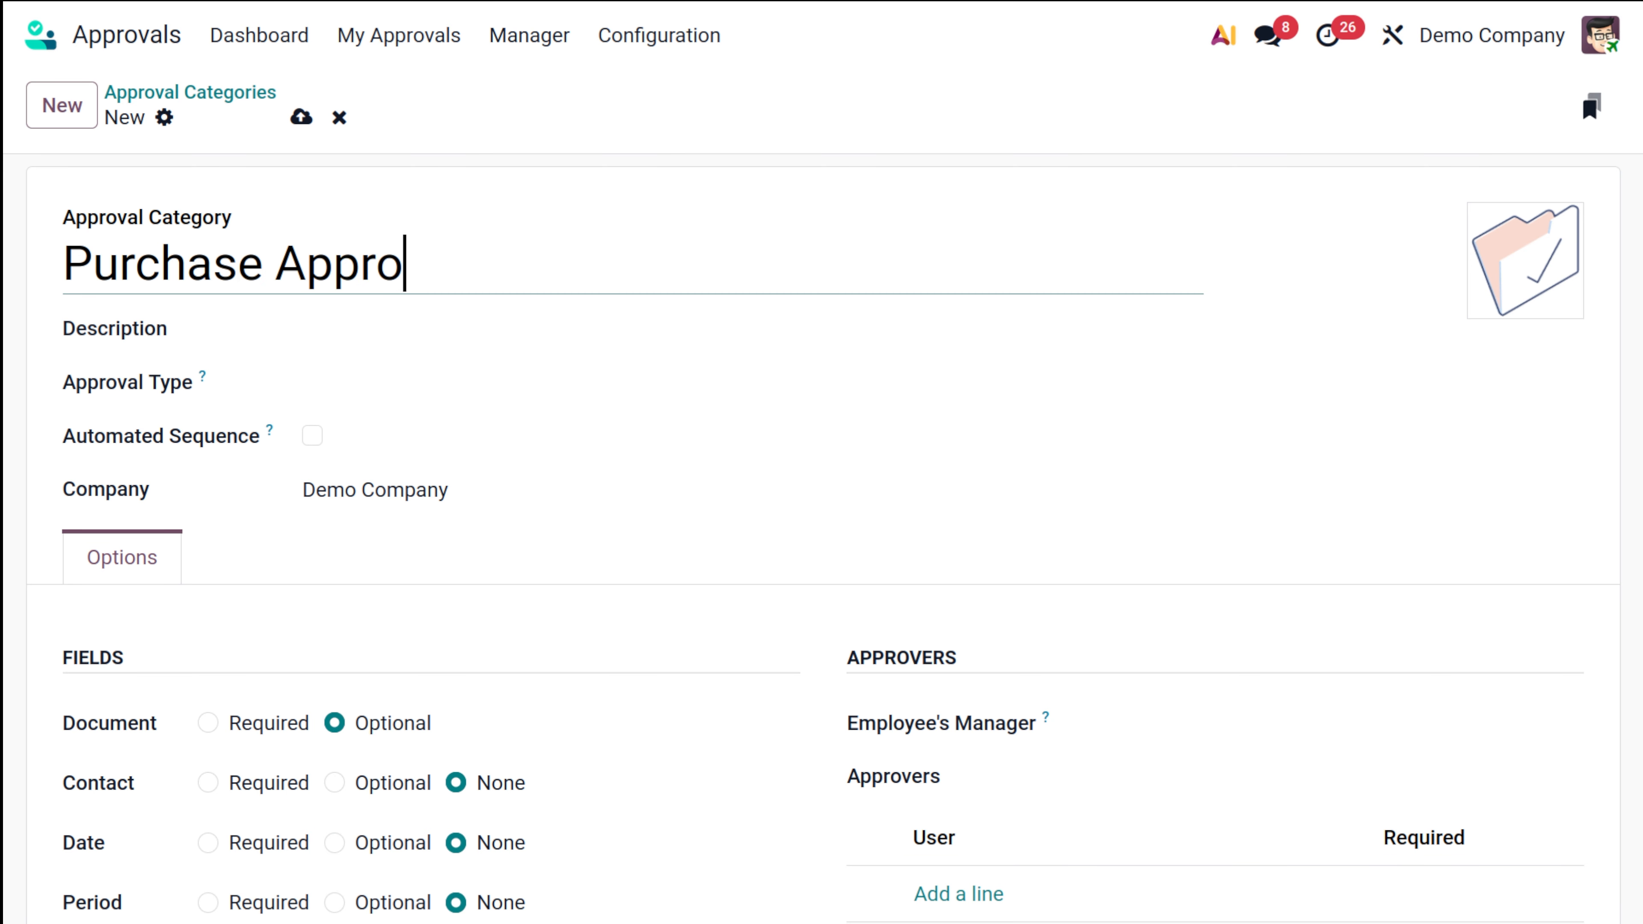
pyautogui.write('val')
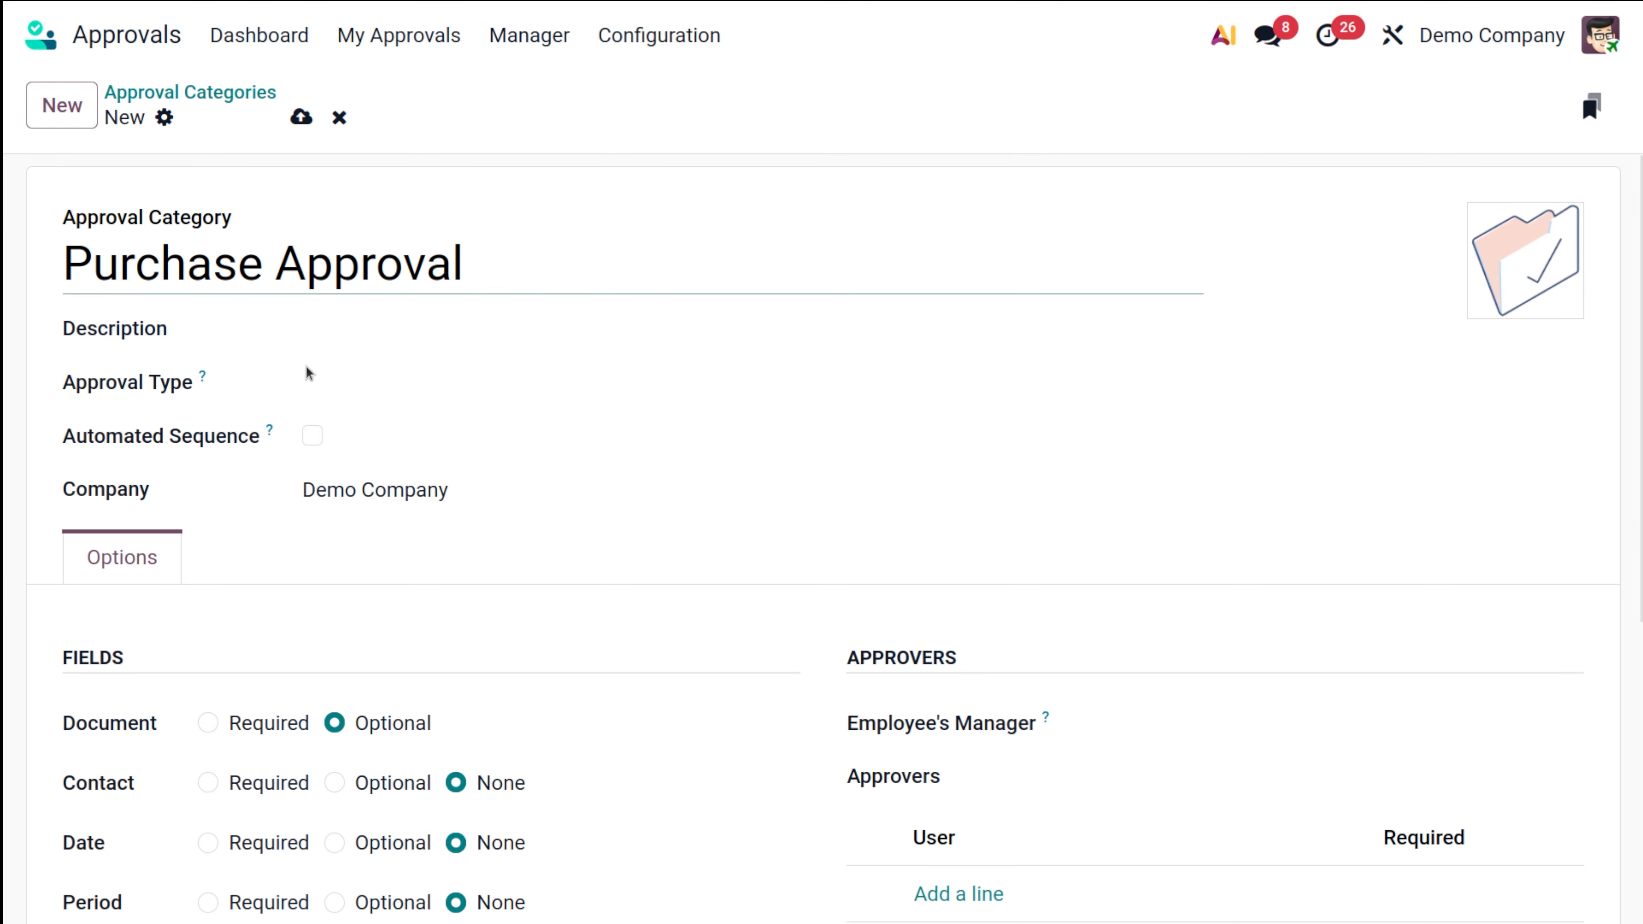
pyautogui.moveTo(214, 380)
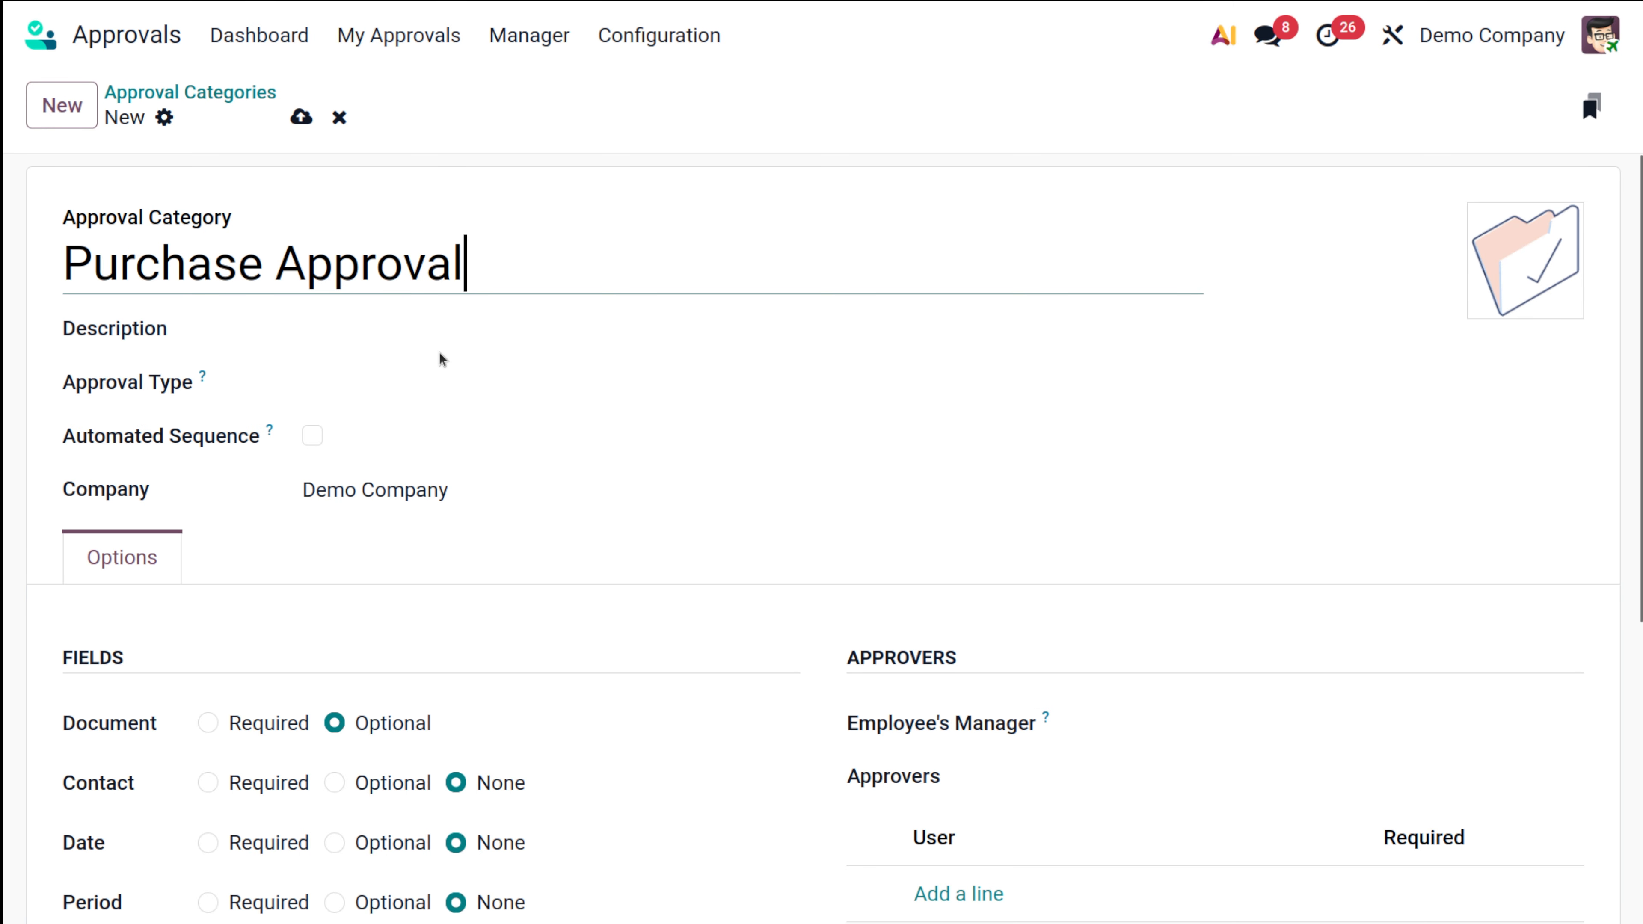
pyautogui.click(449, 382)
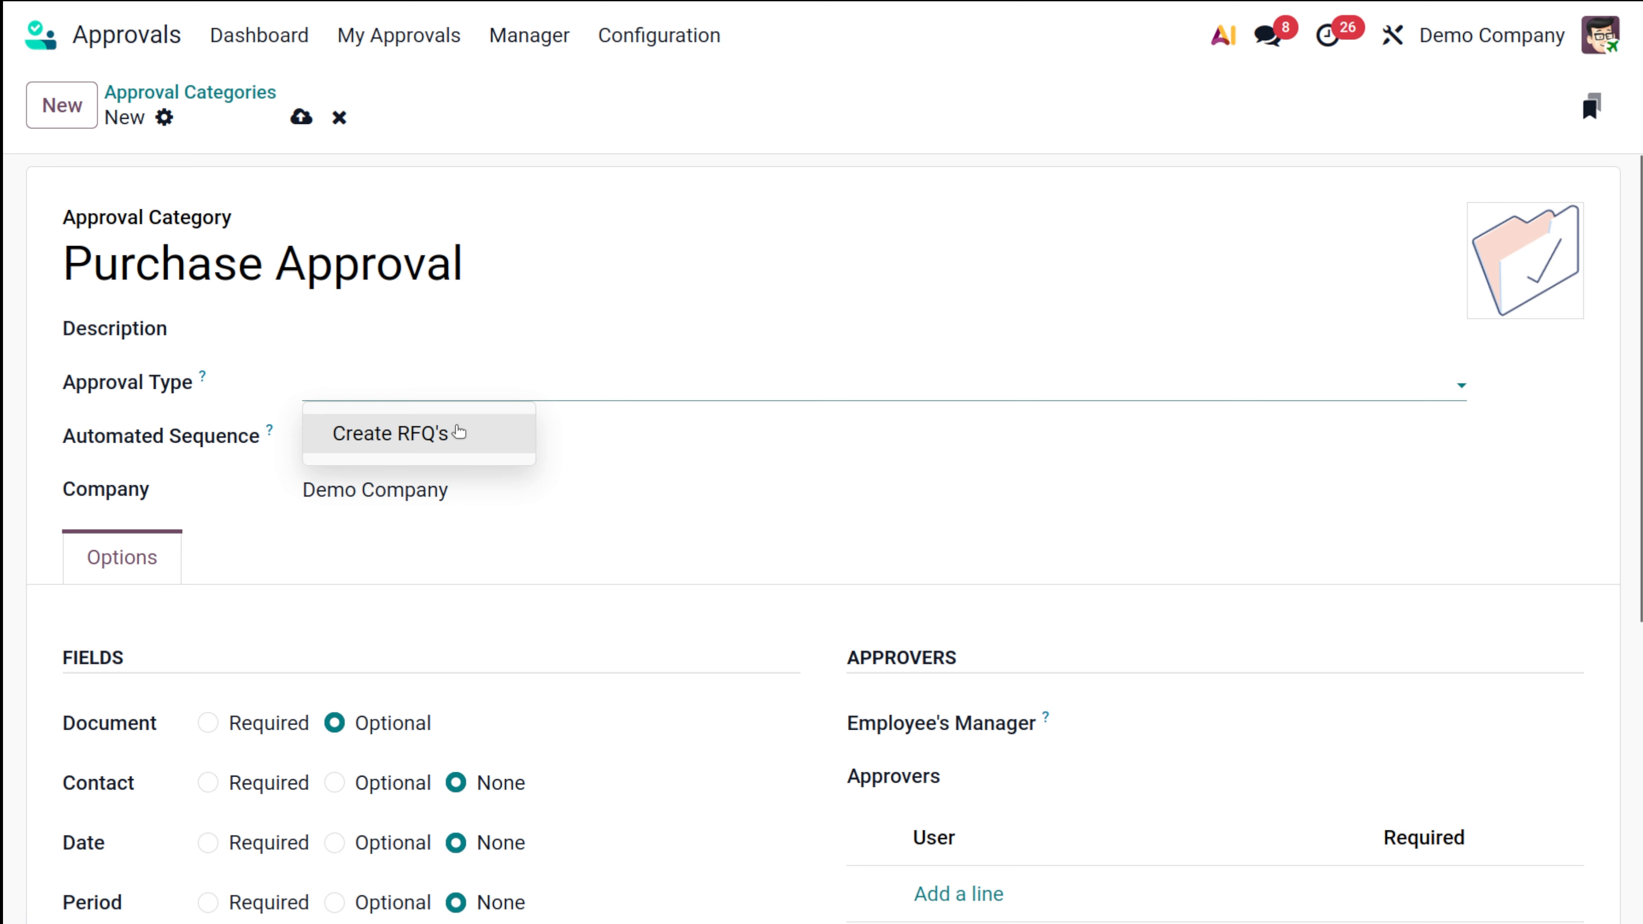
pyautogui.click(611, 477)
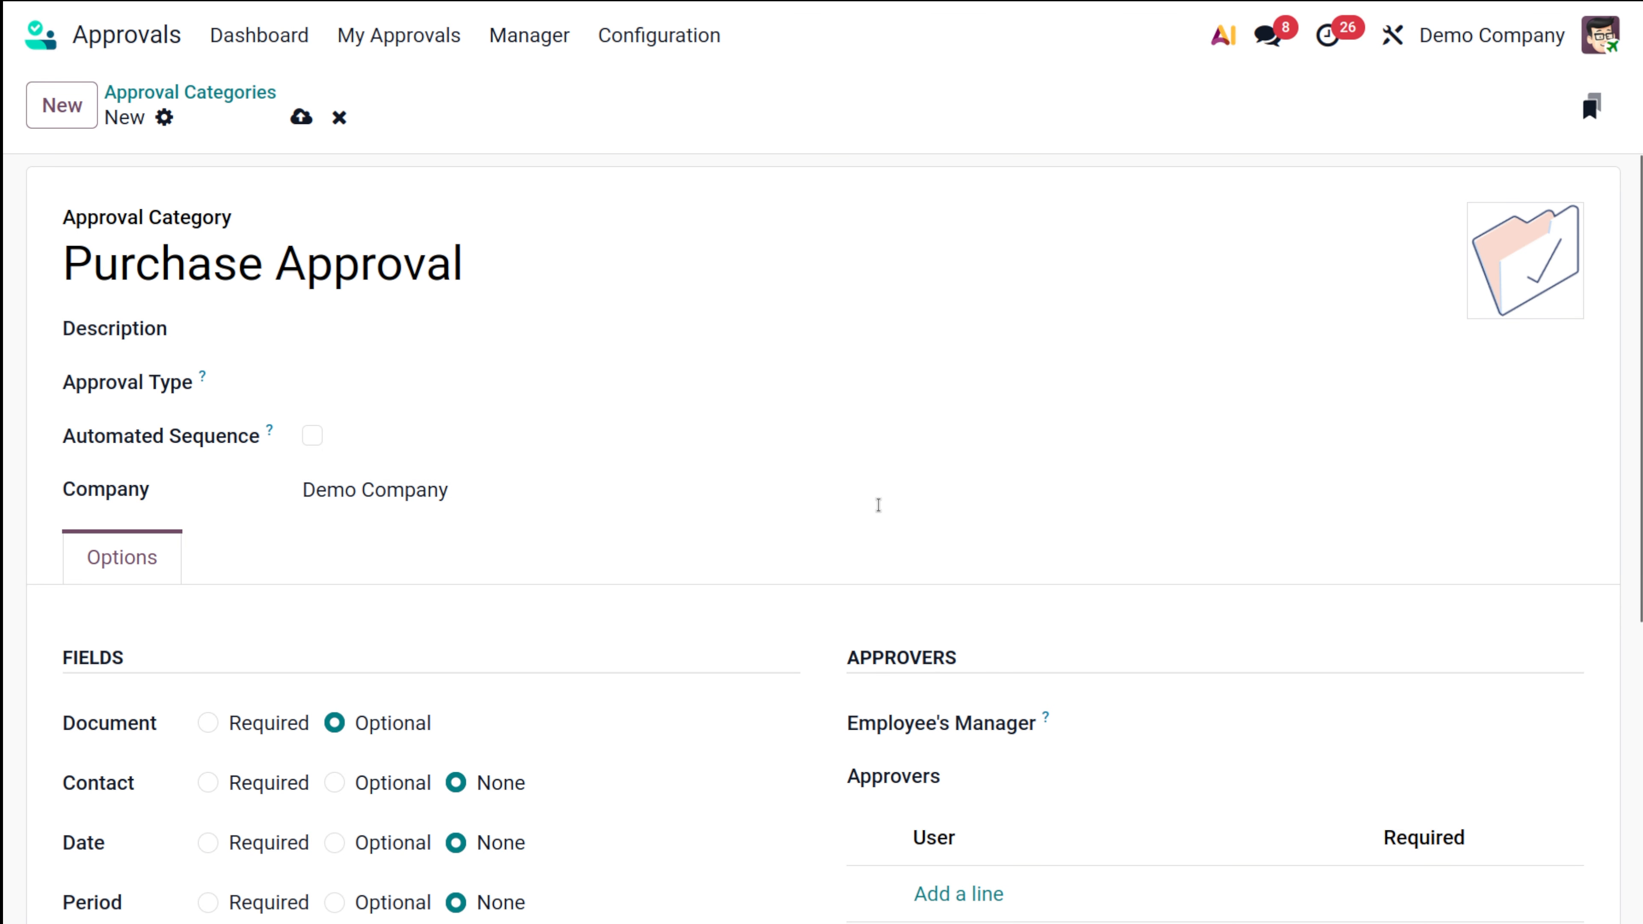
# Step: Add the admin user as approver and leave the Employee's Manager setting empty
pyautogui.scroll(-5, 892, 694)
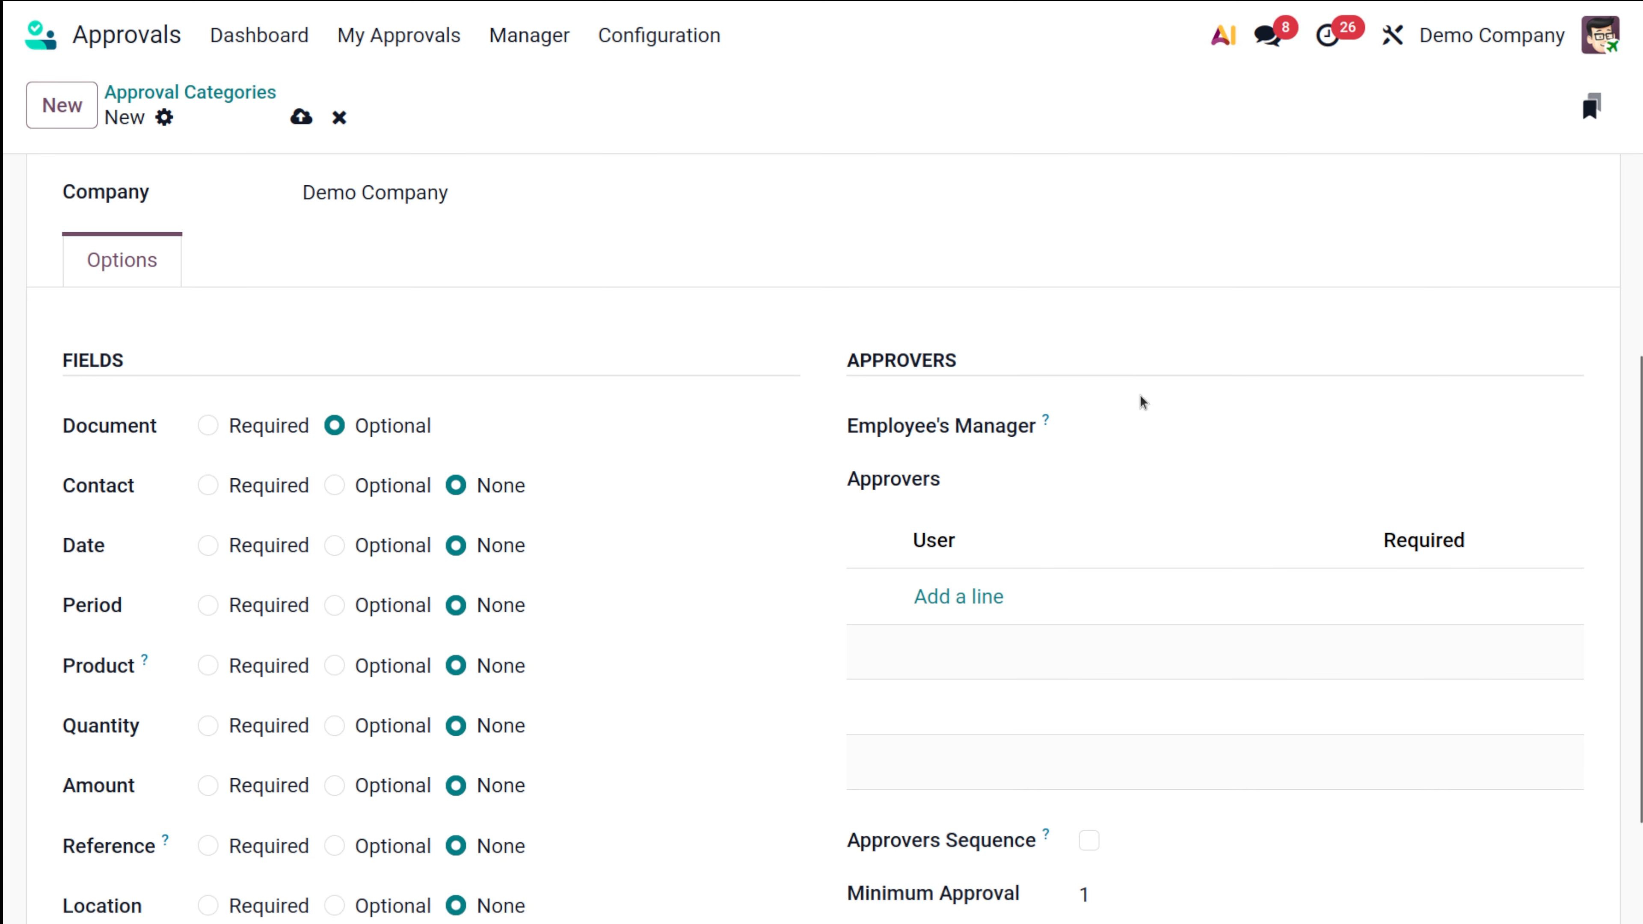
pyautogui.click(1167, 433)
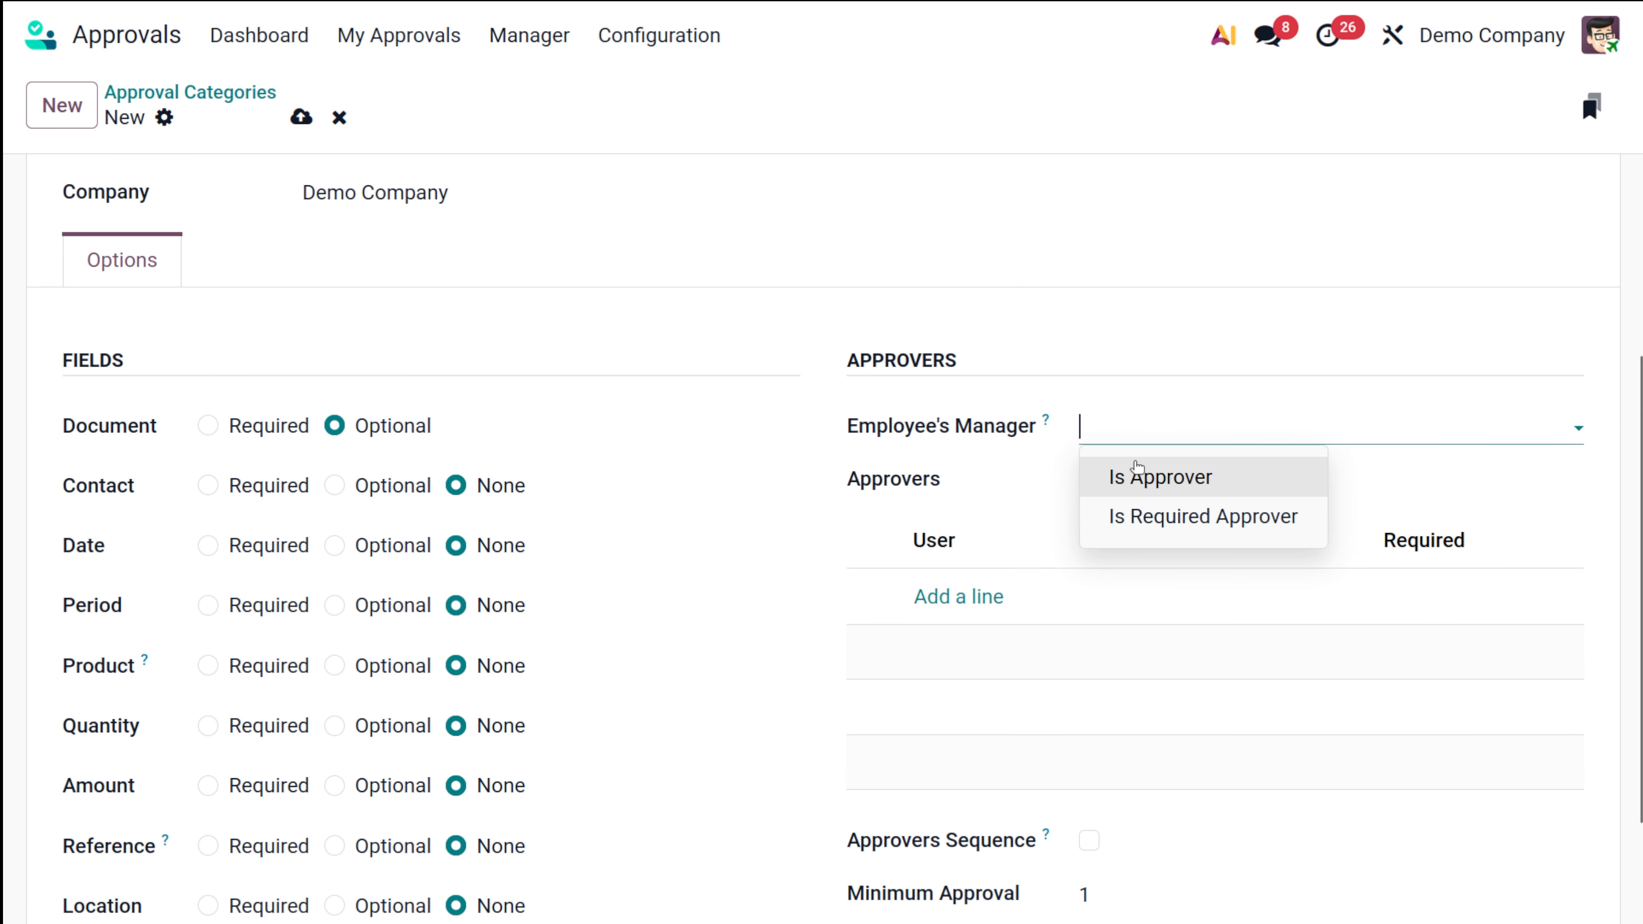
pyautogui.click(1137, 475)
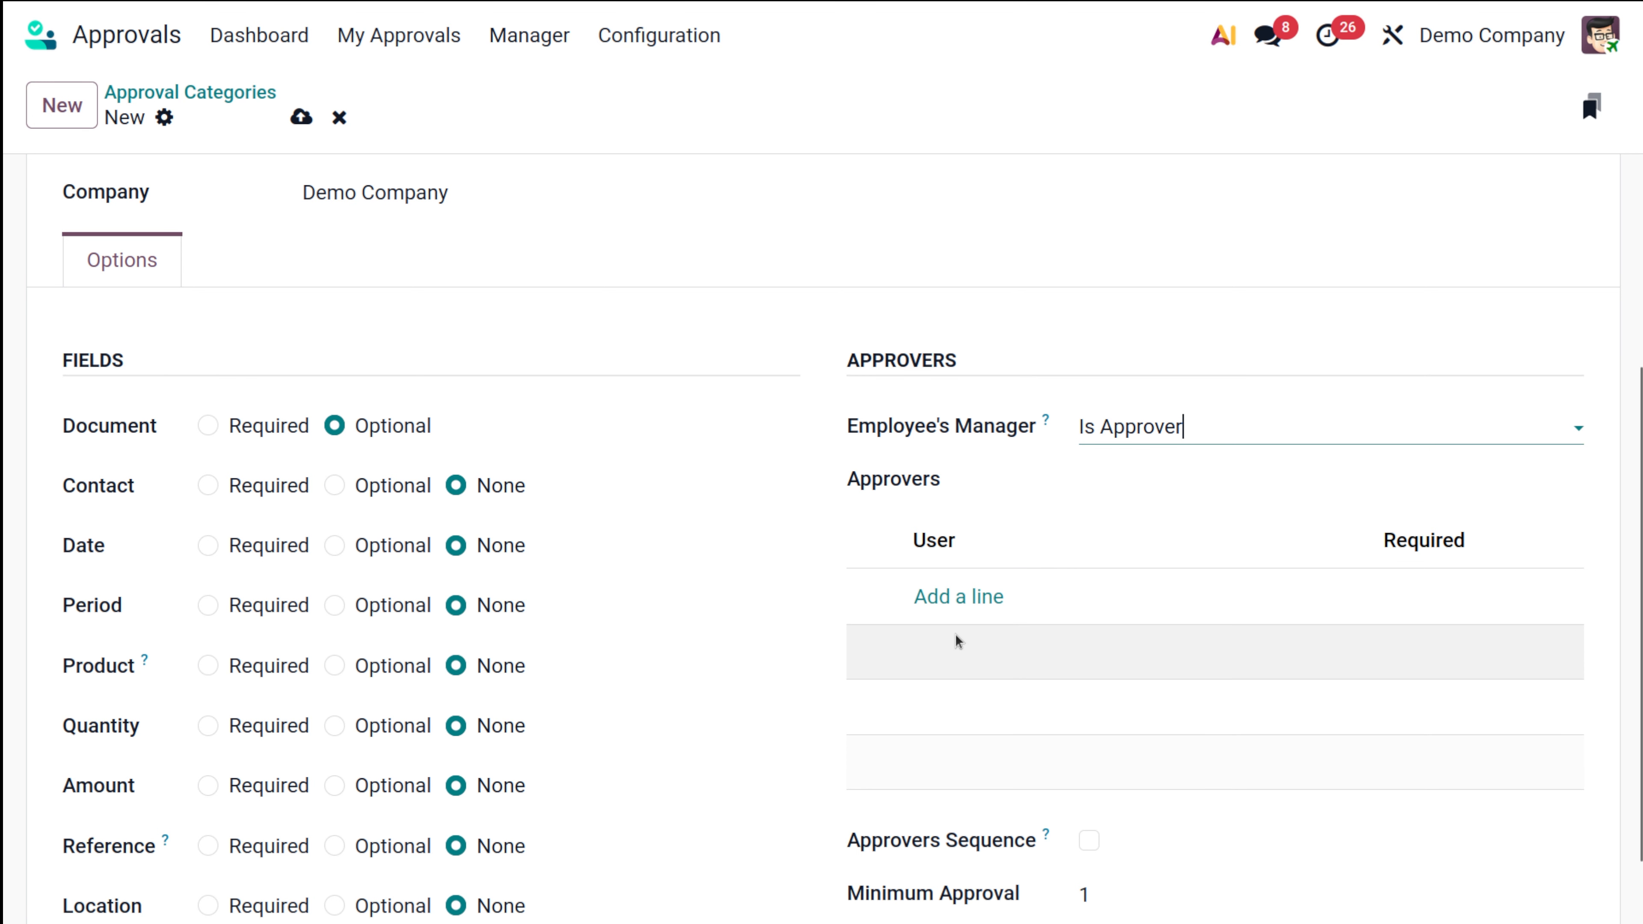
pyautogui.click(950, 602)
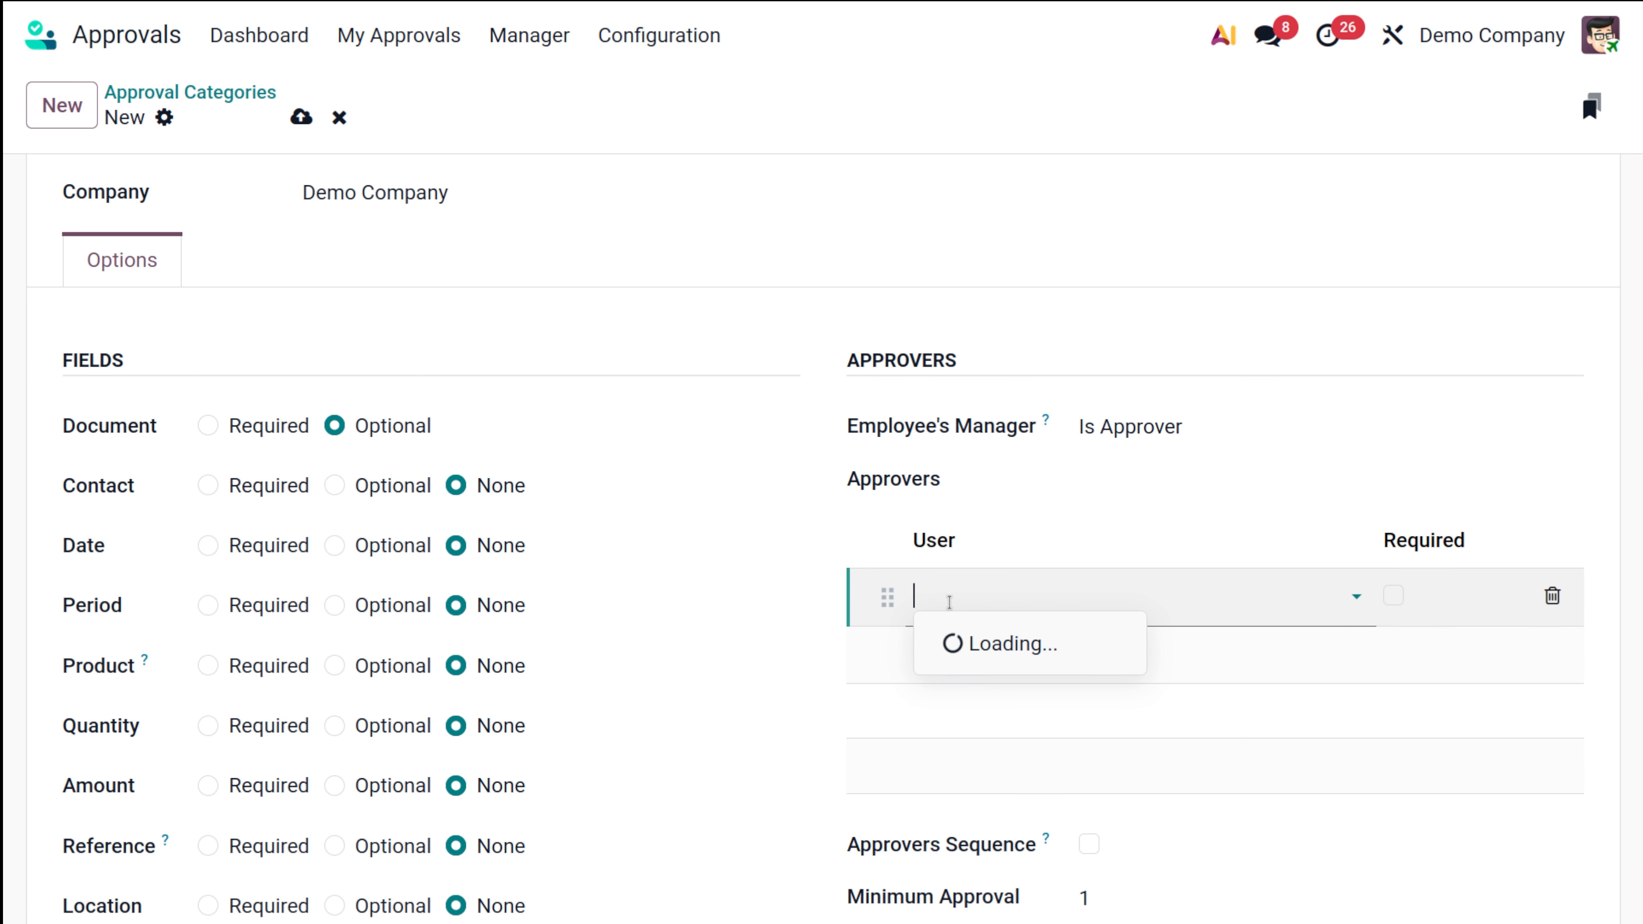
pyautogui.click(1026, 647)
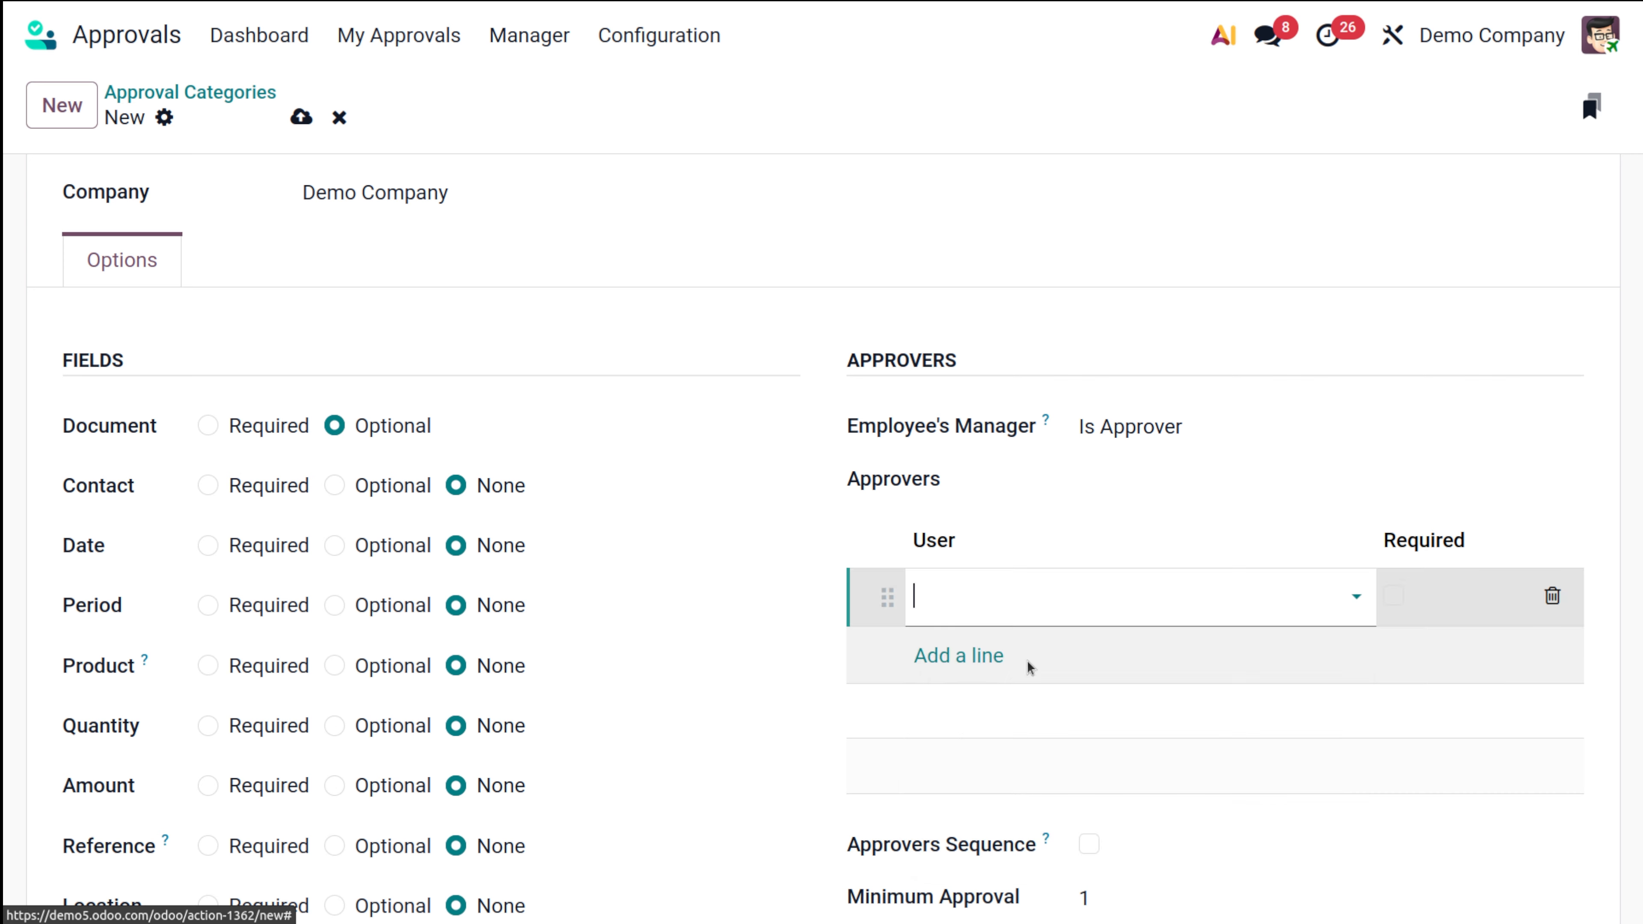
pyautogui.click(1103, 431)
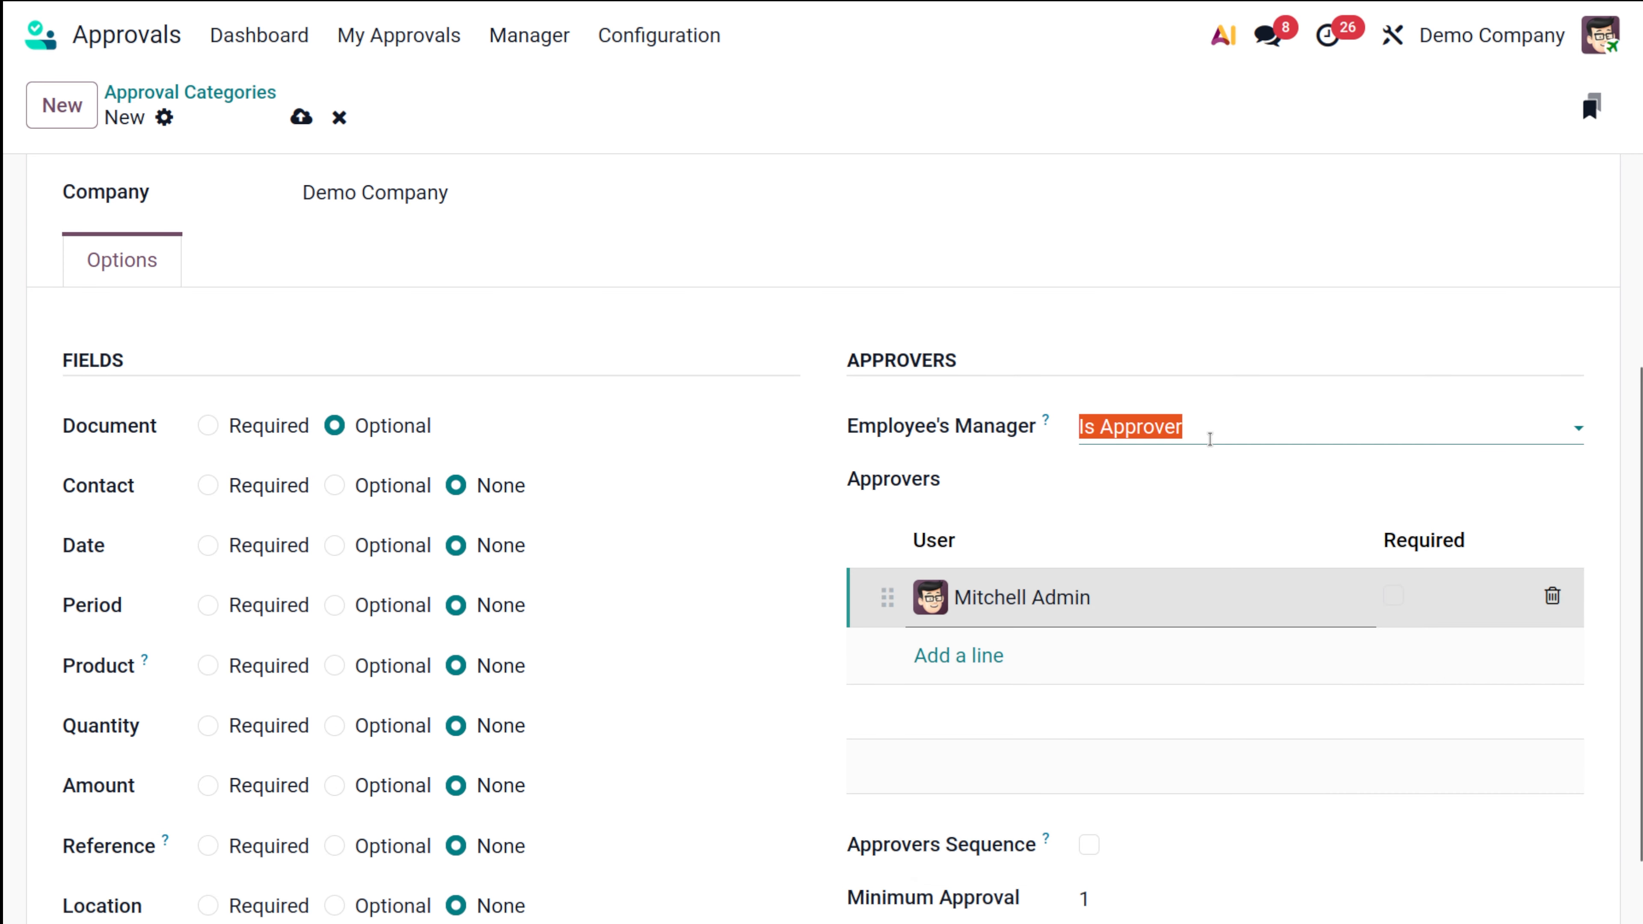
pyautogui.press('BackSpace')
pyautogui.click(756, 413)
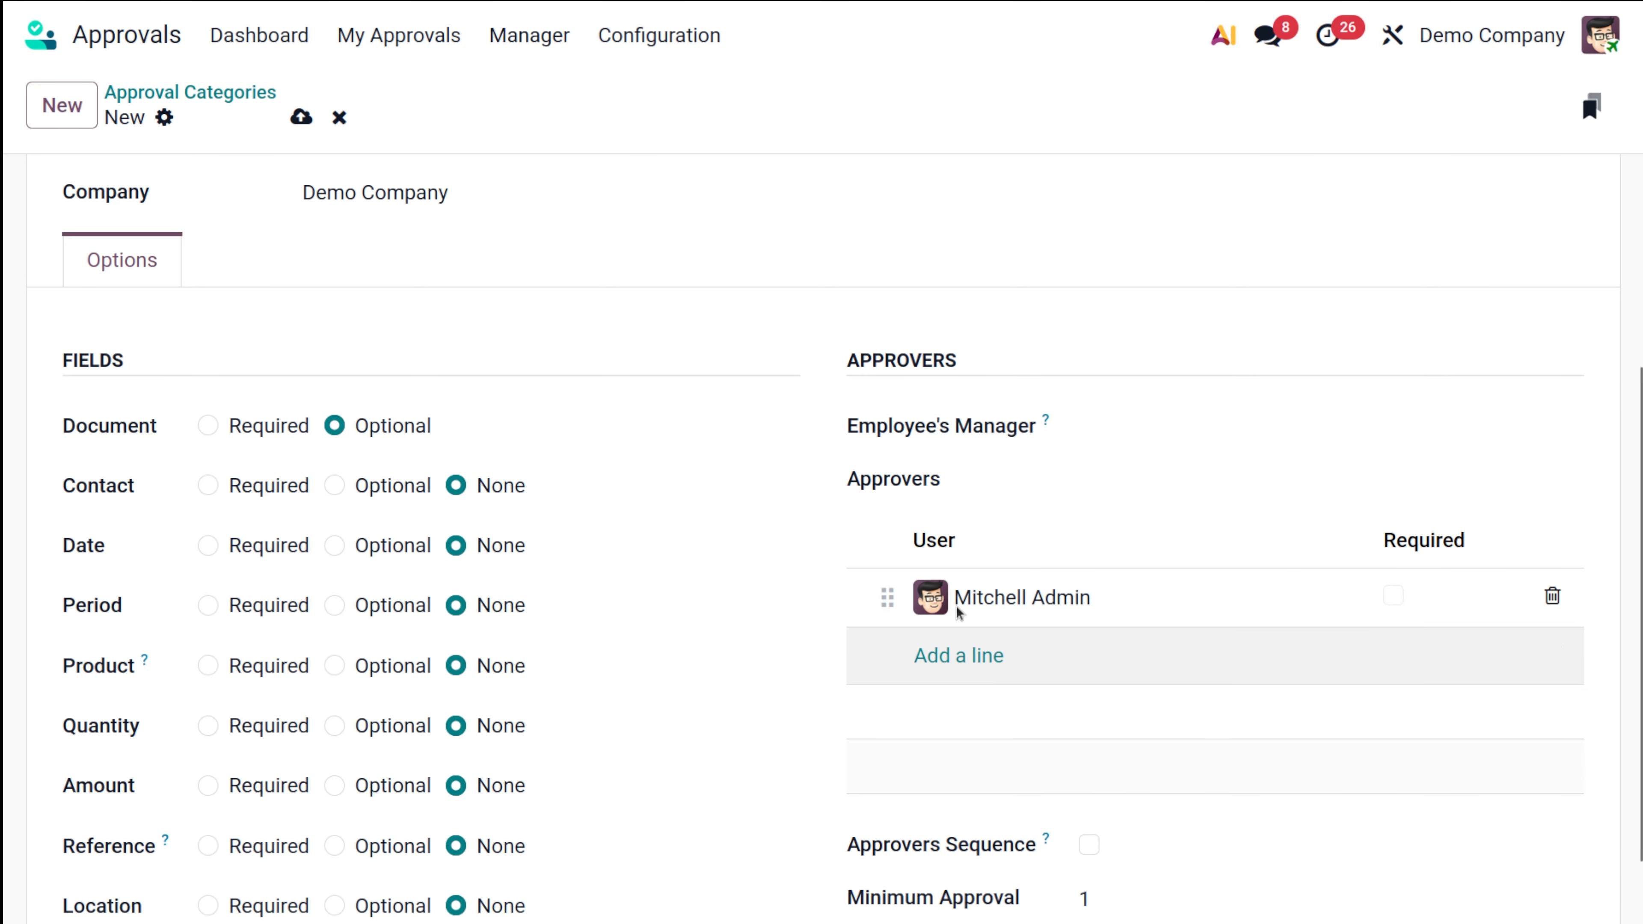
# Step: Save the Purchase Approval category and start another new category
pyautogui.scroll(5, 894, 510)
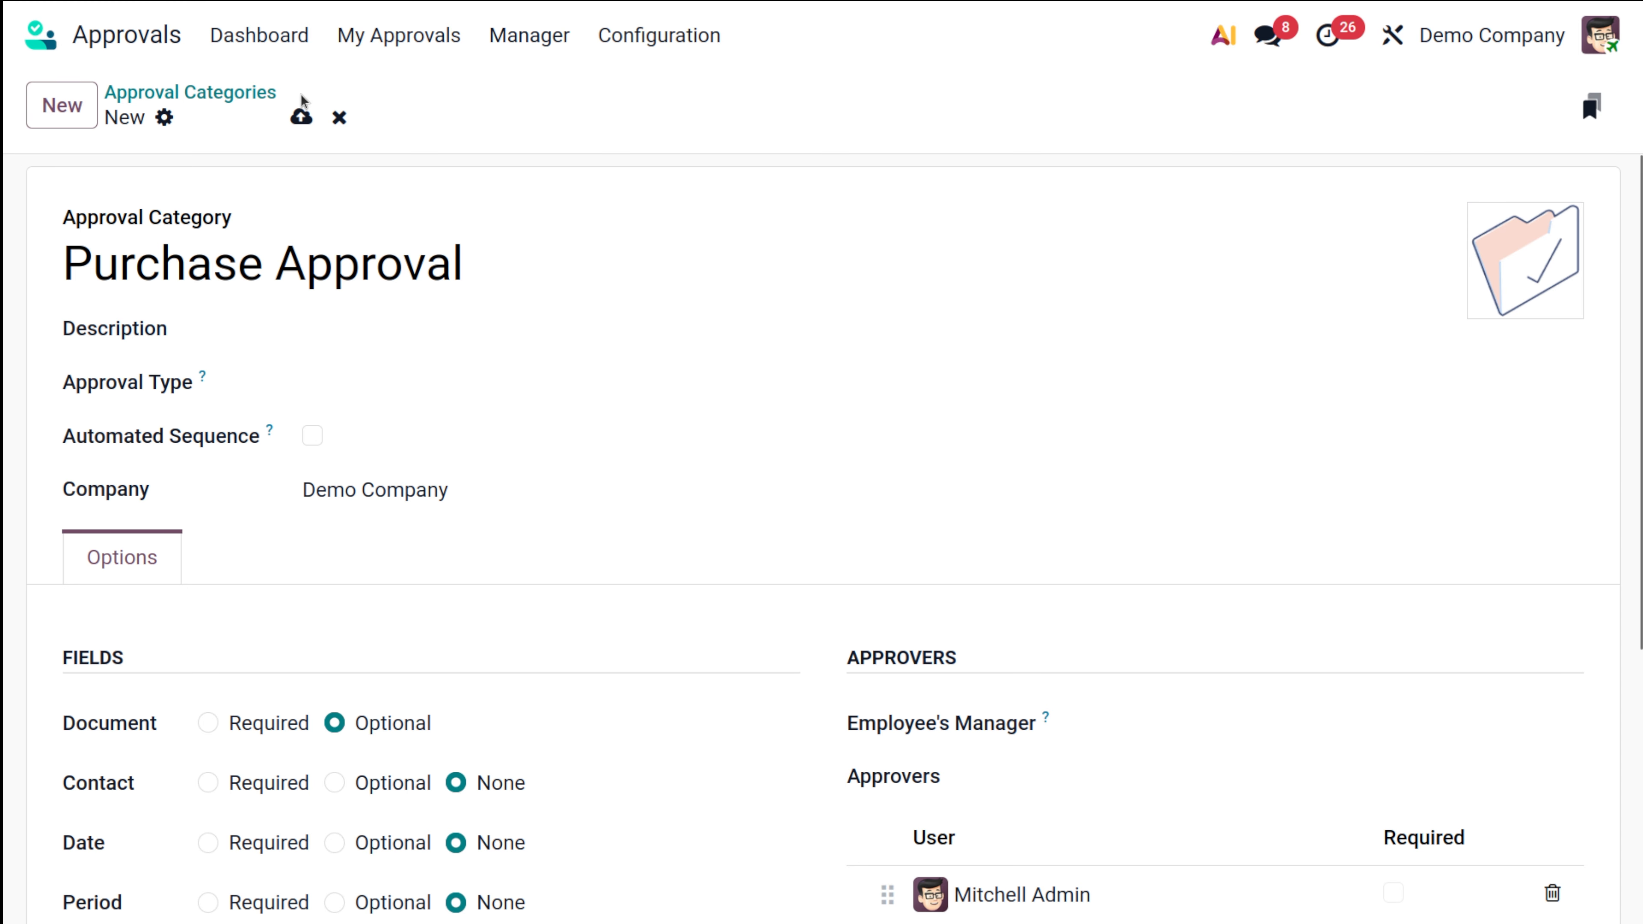
pyautogui.click(301, 117)
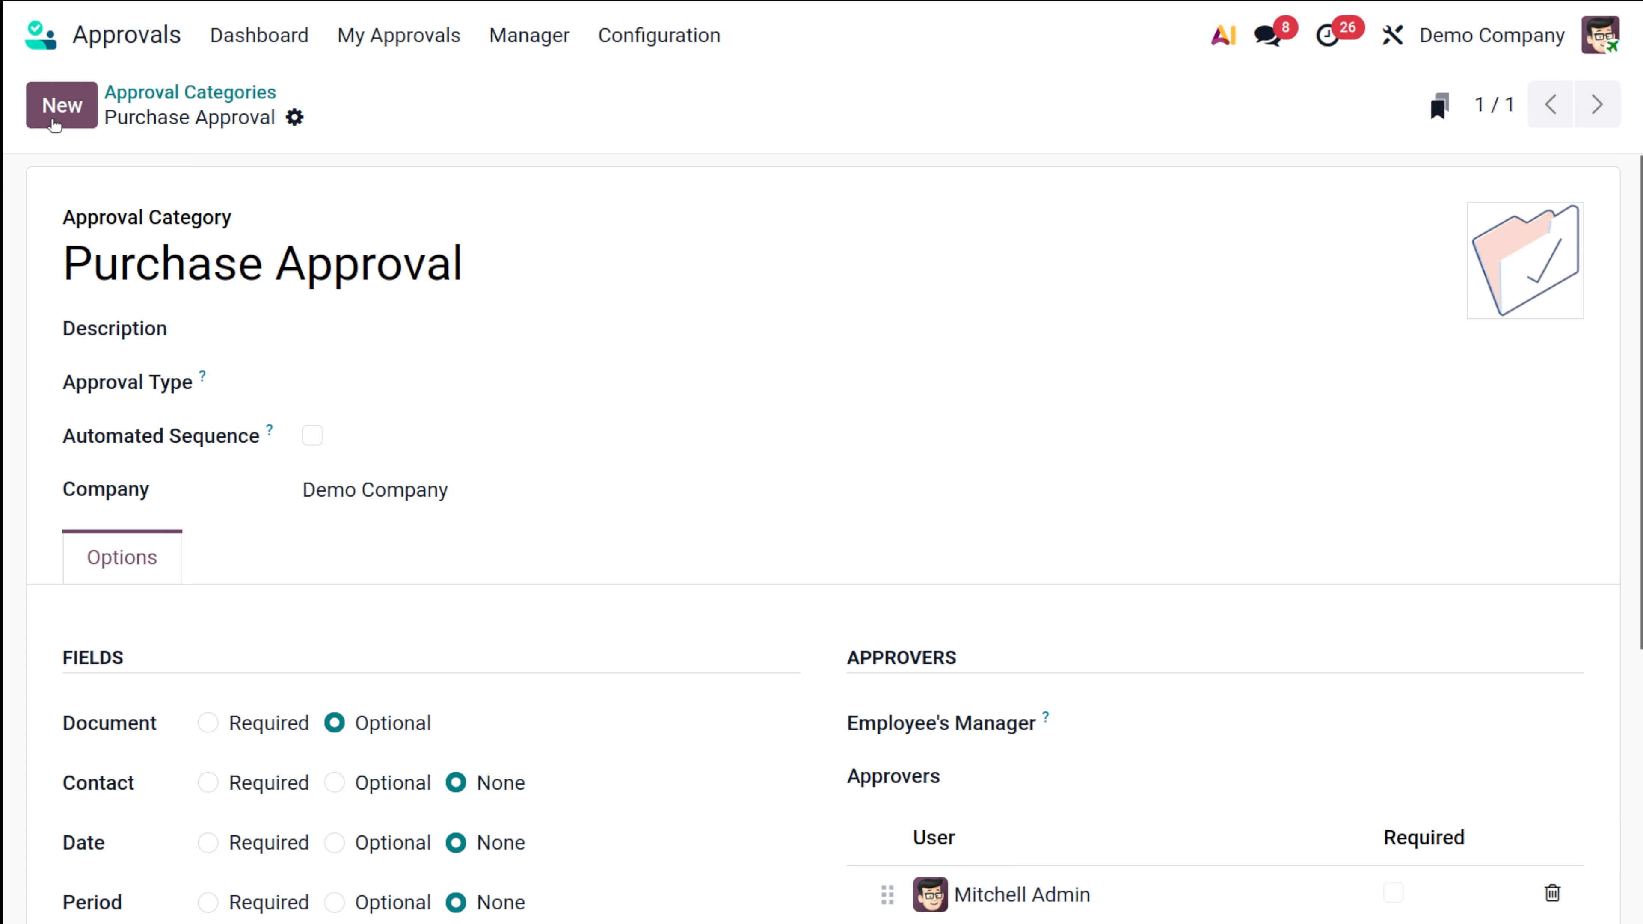
pyautogui.click(53, 111)
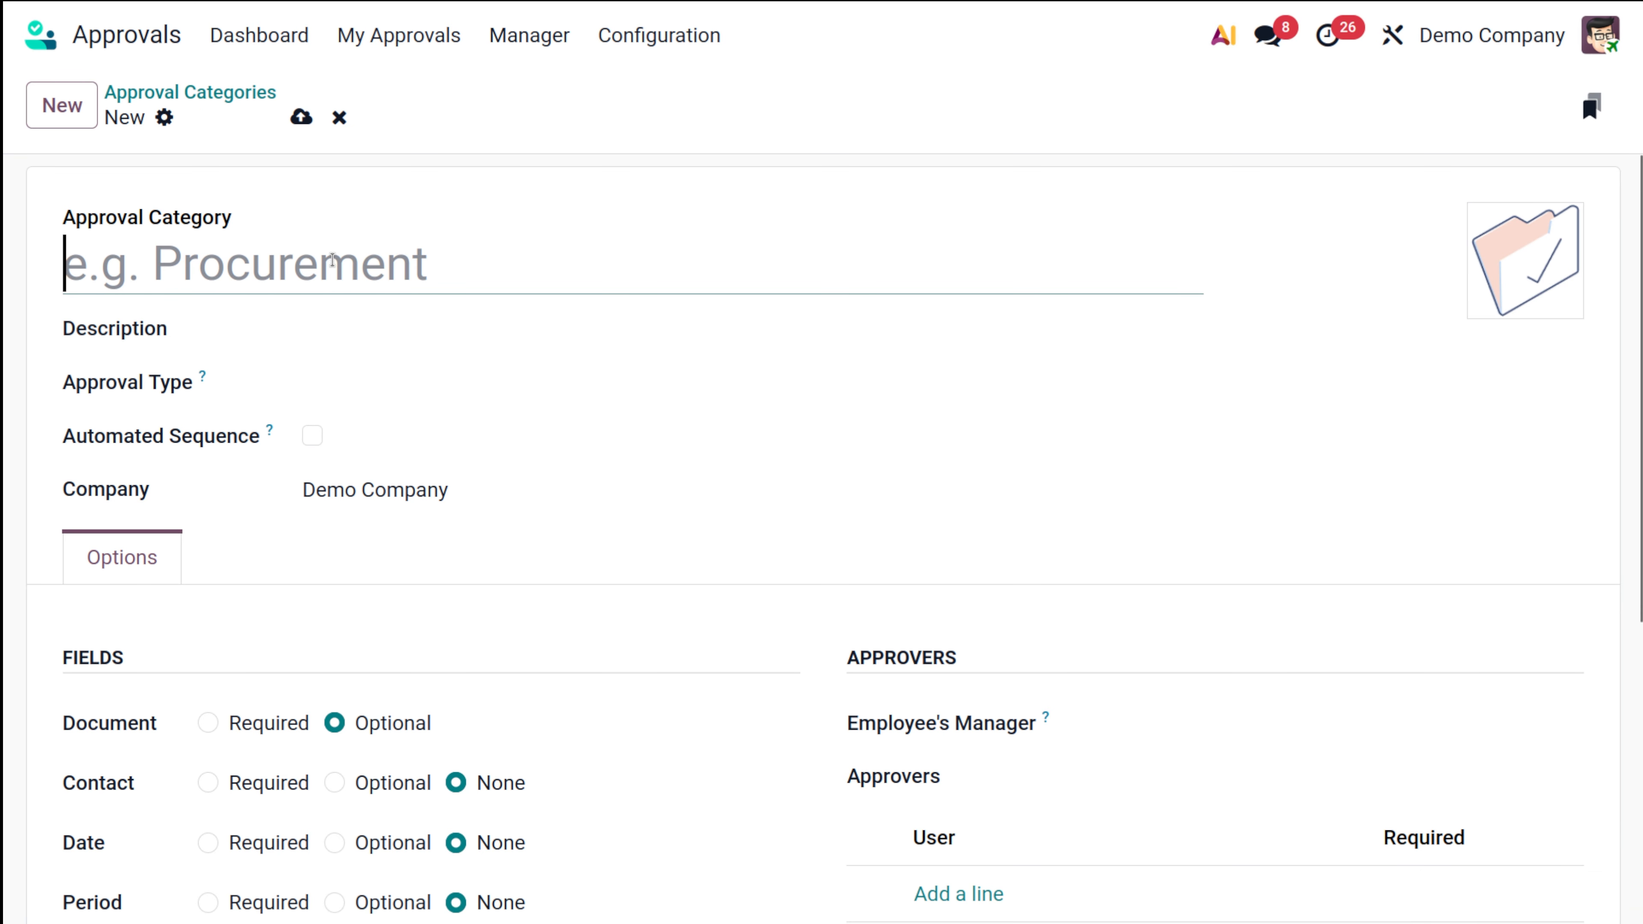
# Step: Name the new category 'Leave approval', keeping the default approval type
pyautogui.write('Lea')
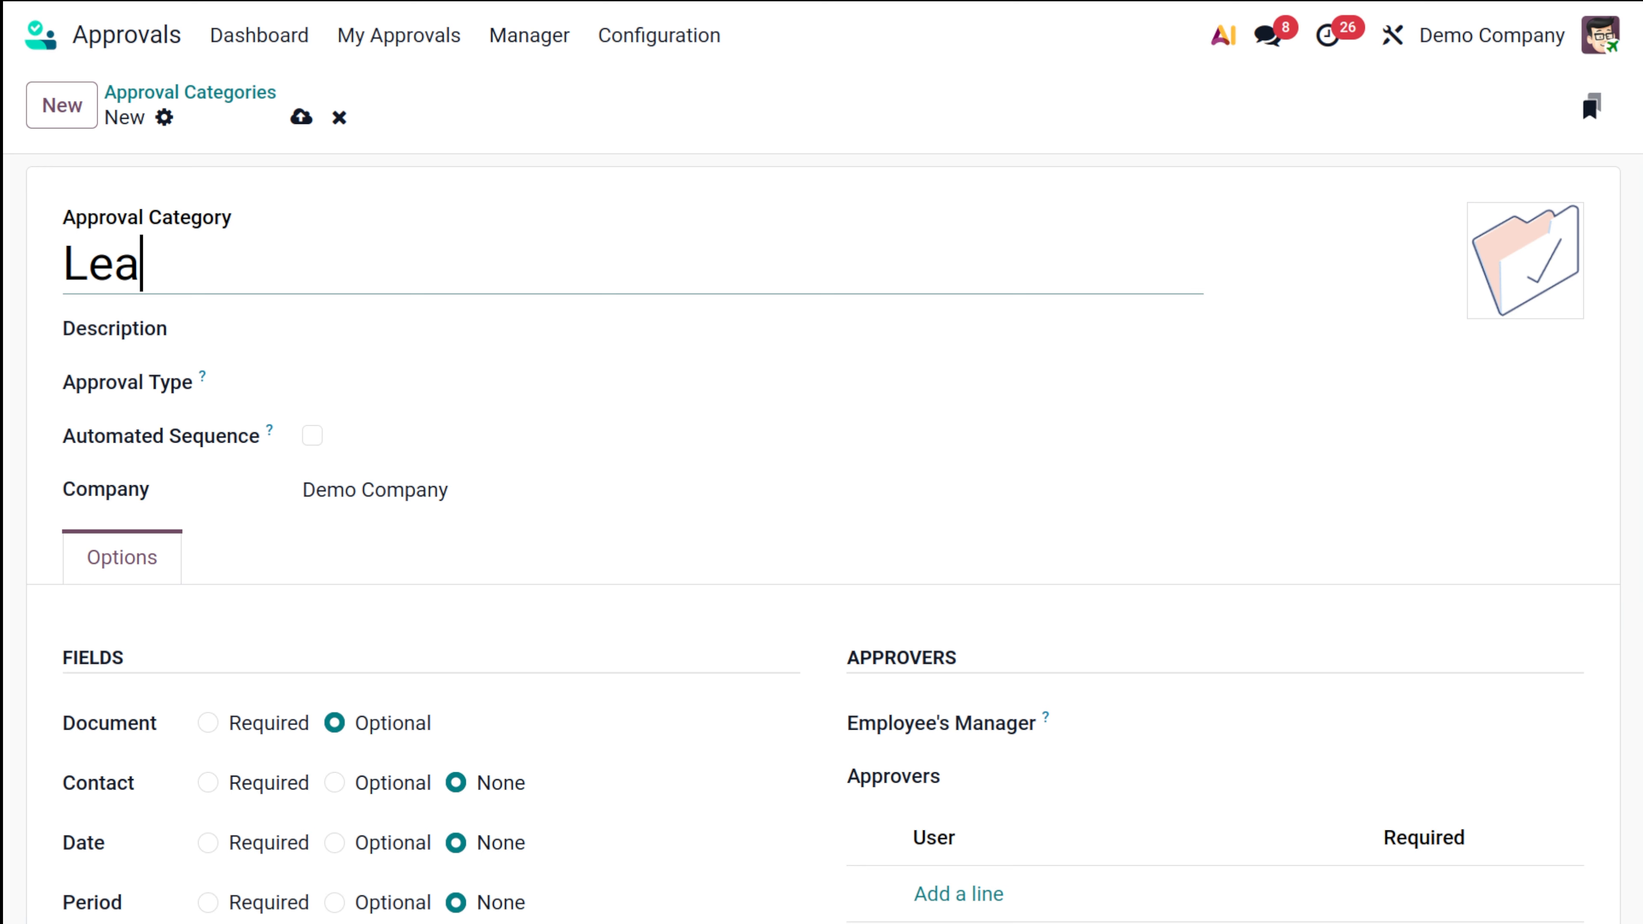
pyautogui.write('ve ap')
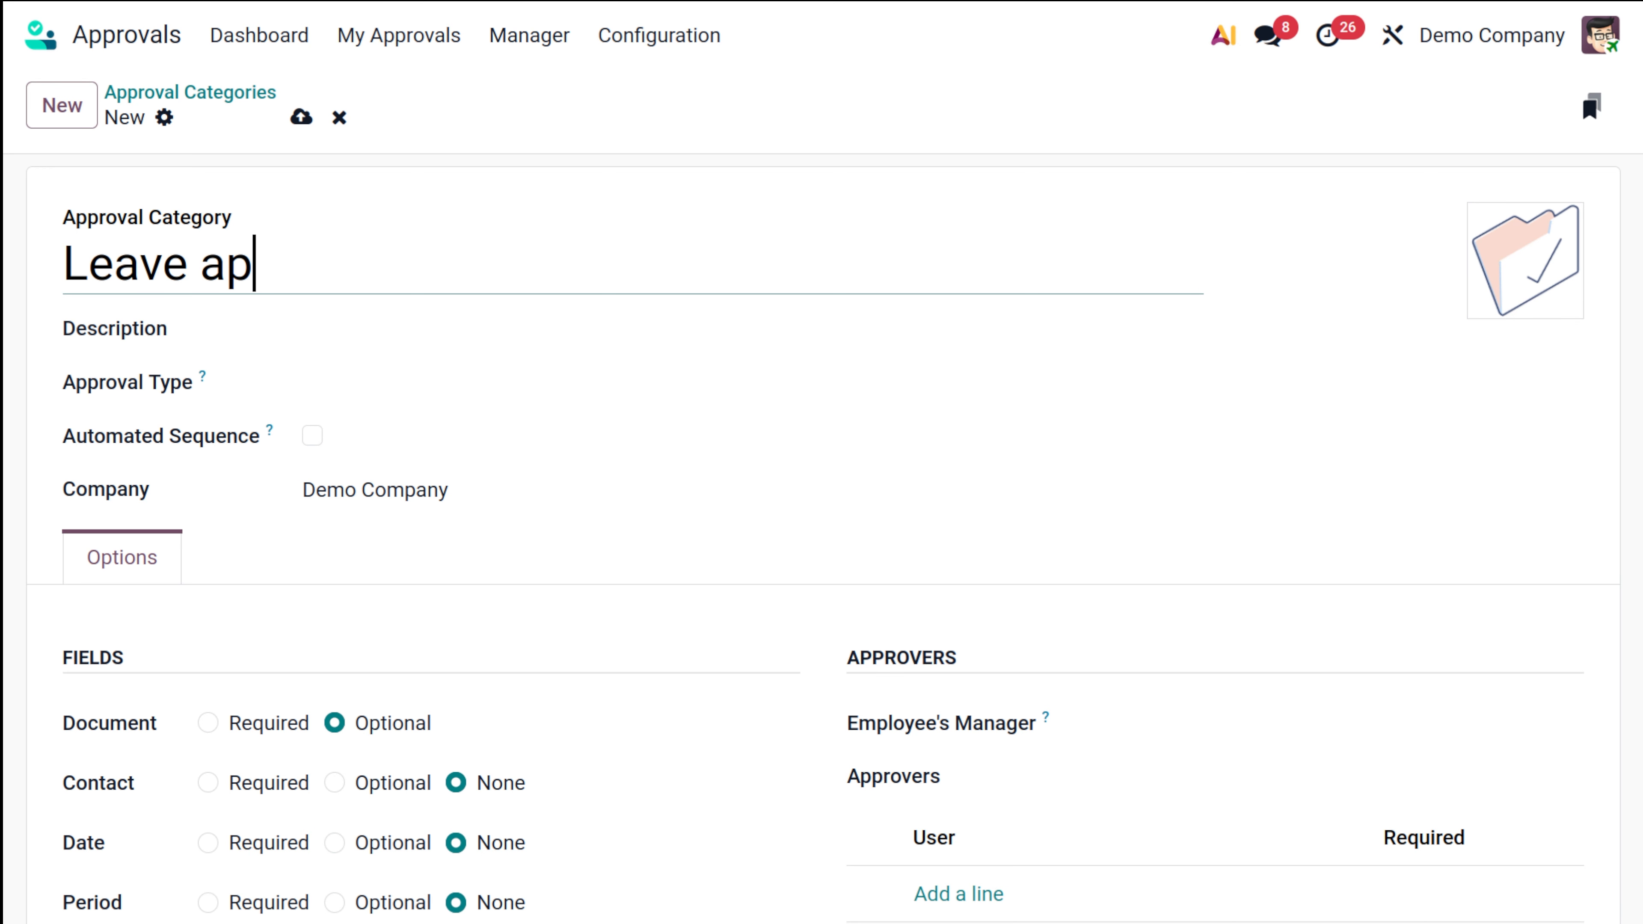
pyautogui.write('proval')
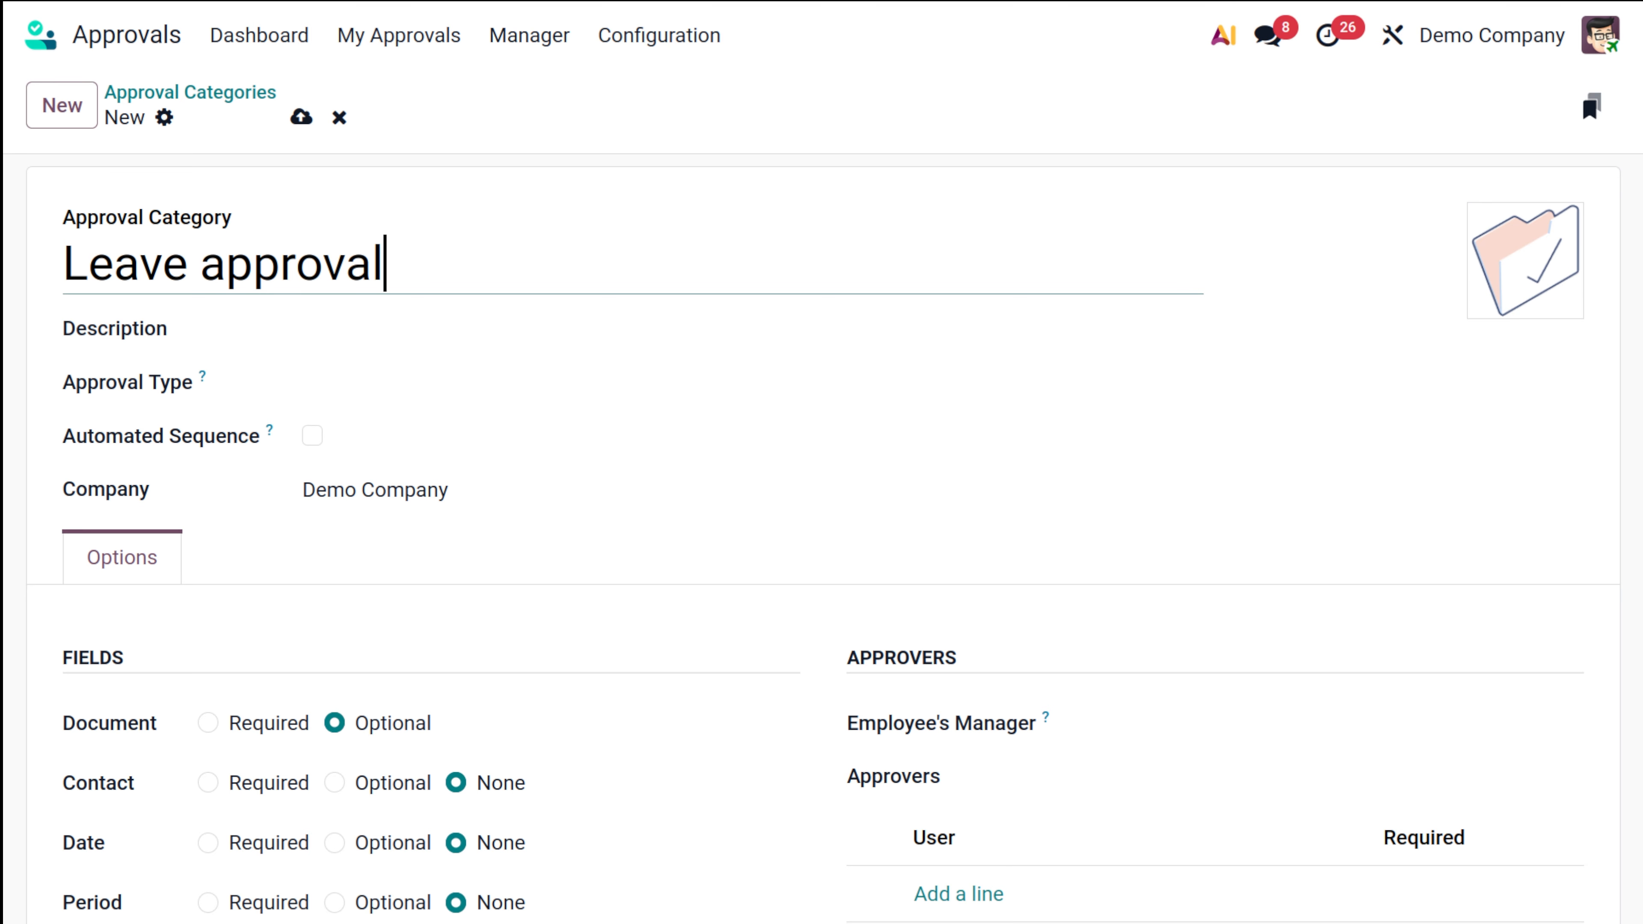
pyautogui.click(406, 385)
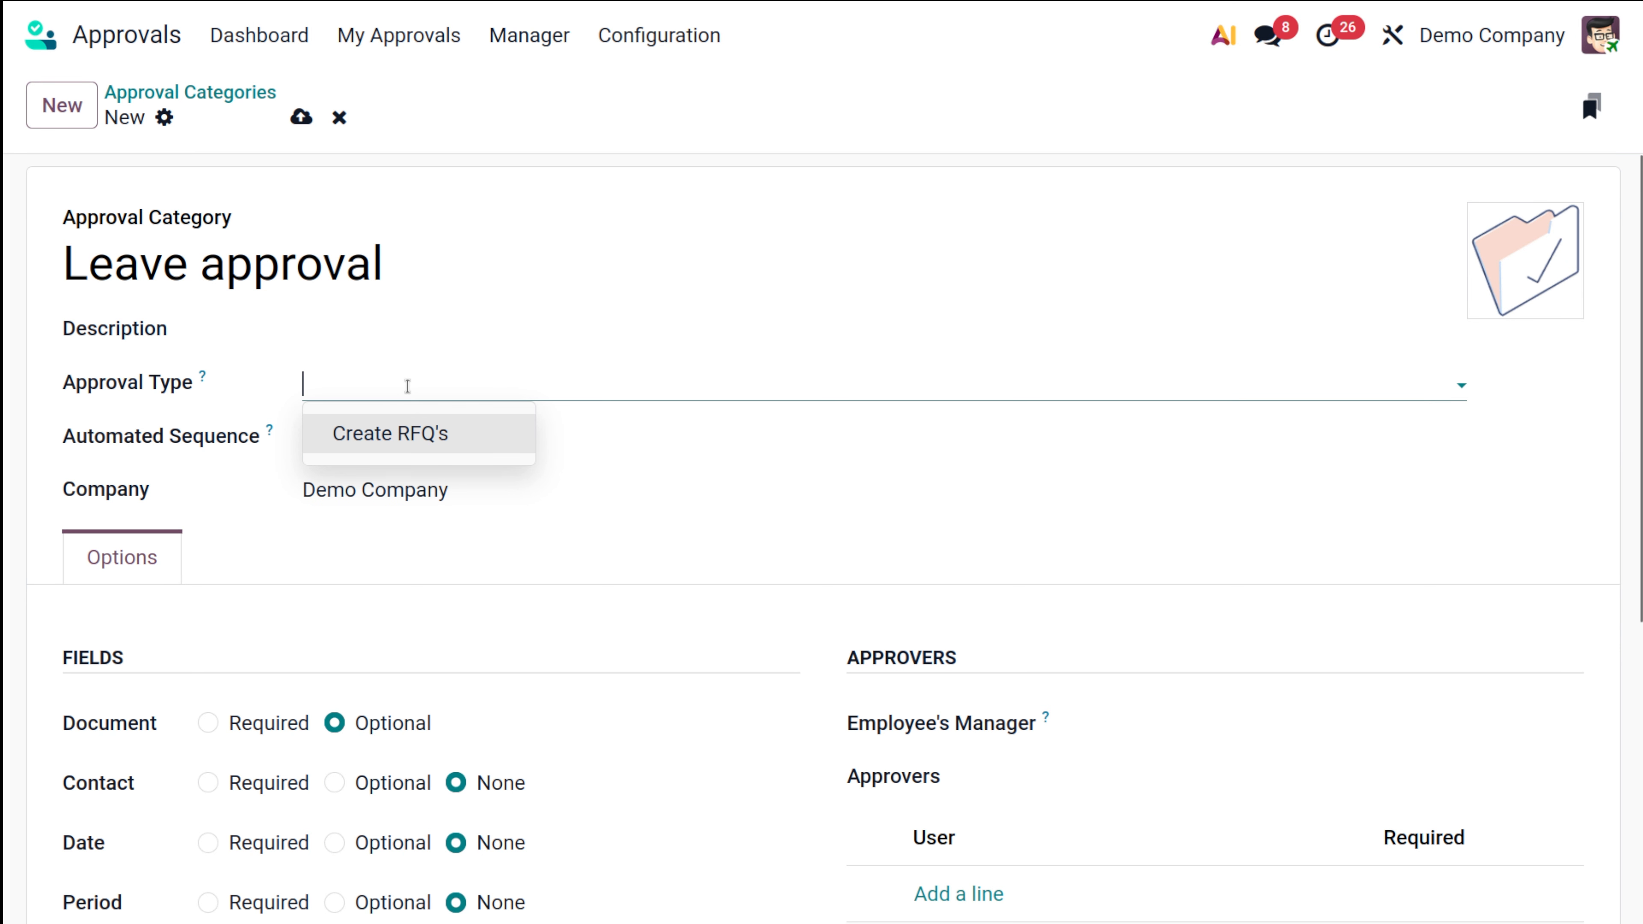
pyautogui.click(725, 432)
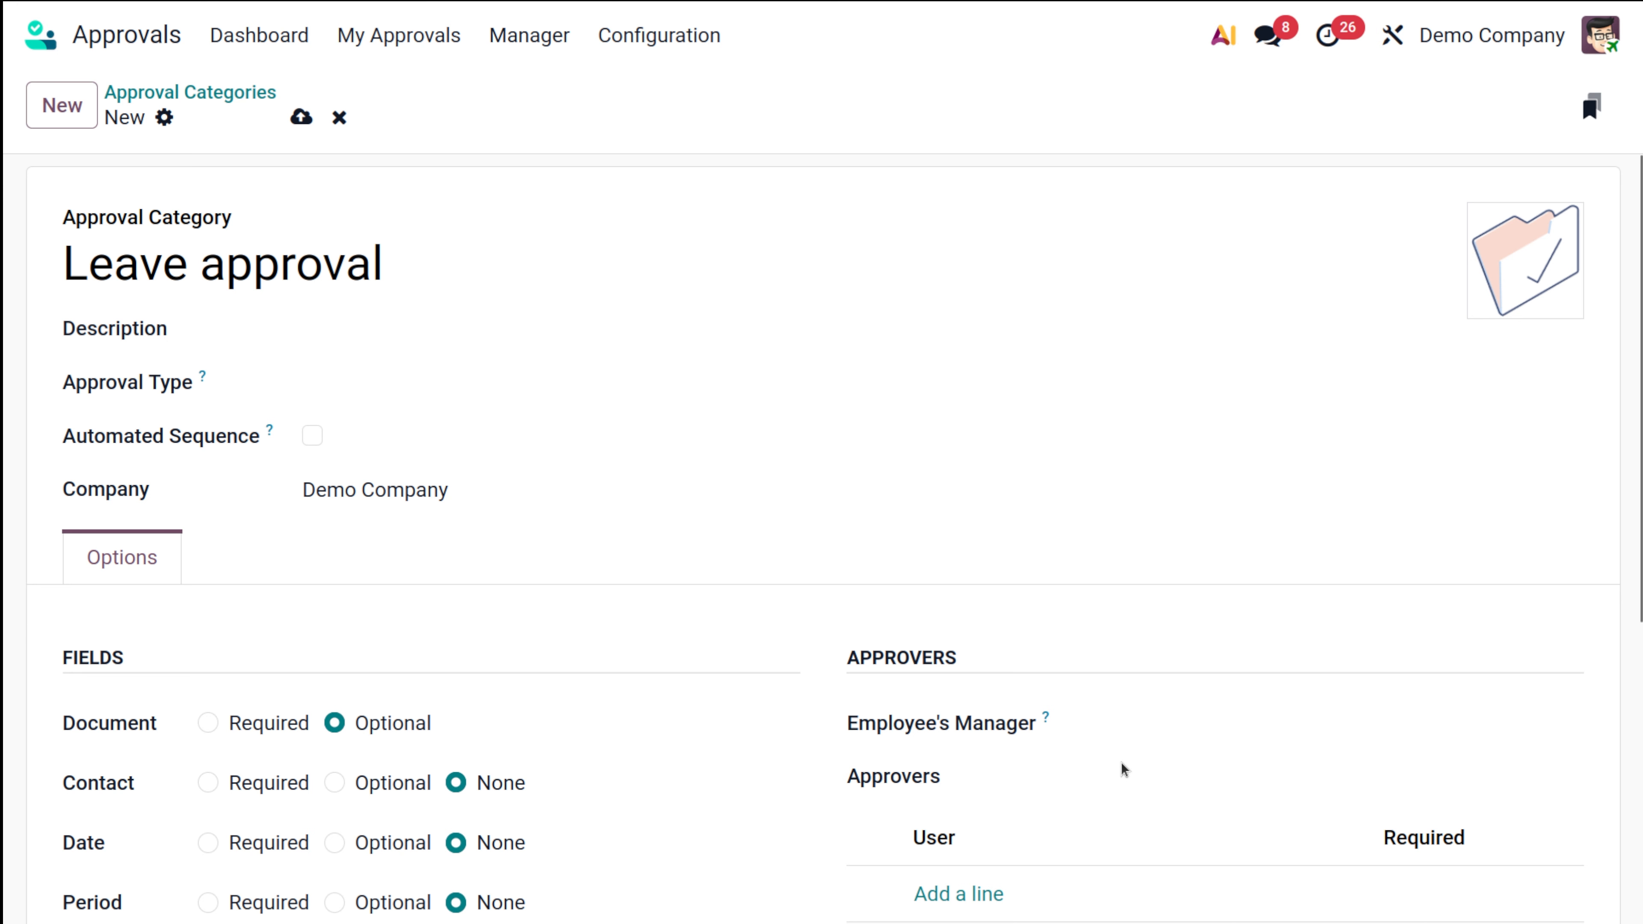
pyautogui.scroll(-2, 983, 826)
# Step: Add the admin user as approver, save, and return to the Approval Categories list
pyautogui.click(980, 759)
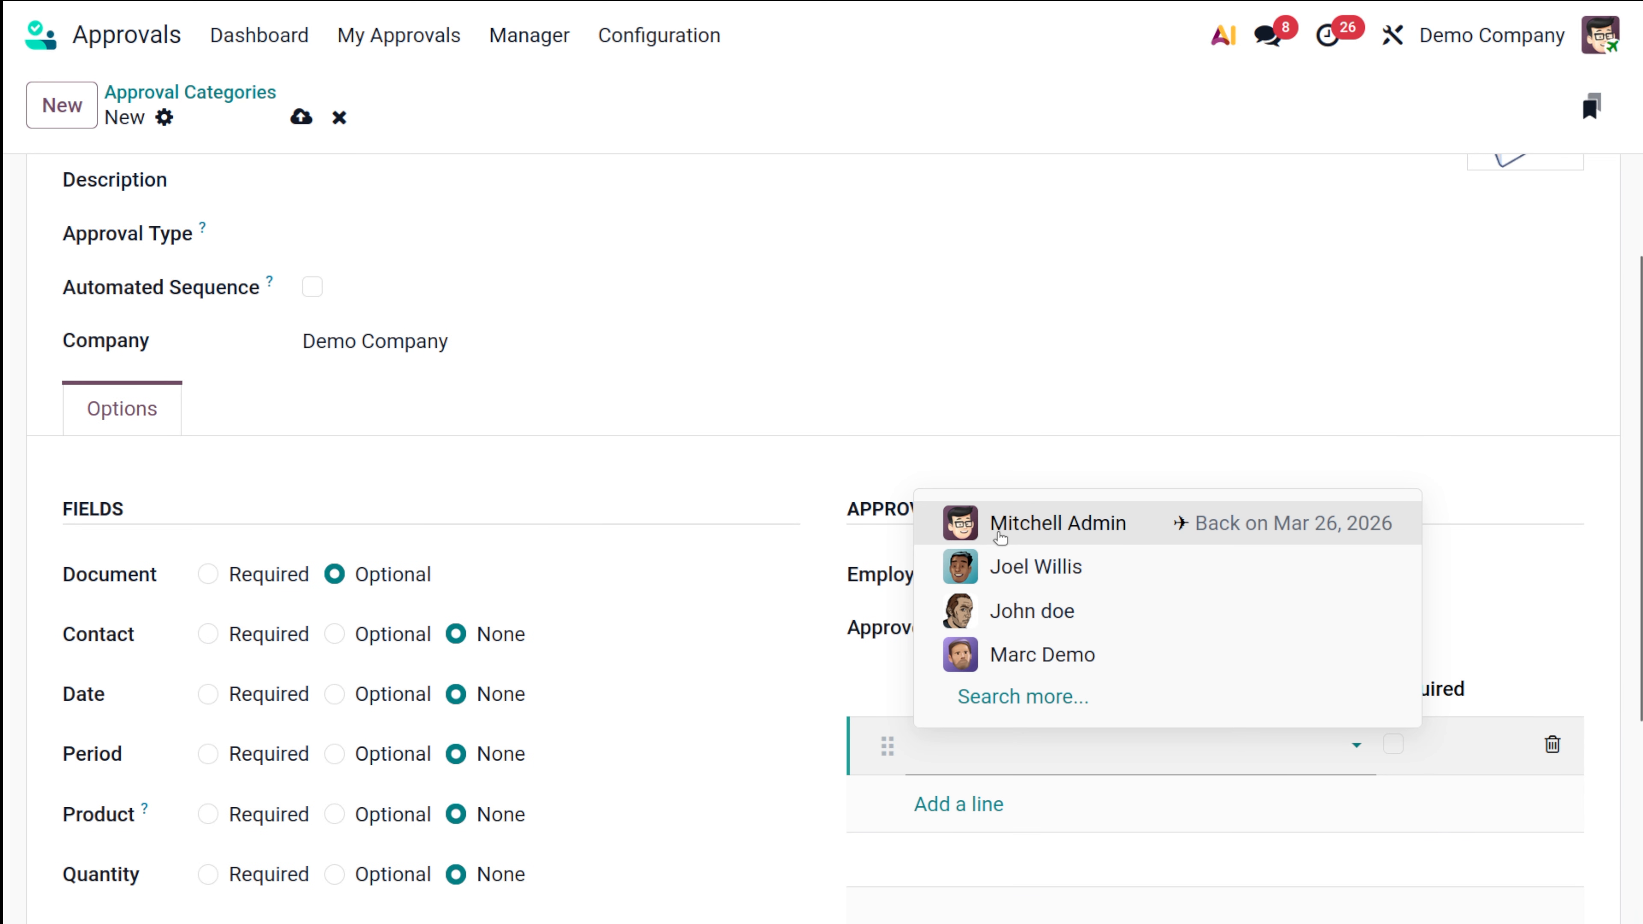
pyautogui.click(999, 535)
pyautogui.click(700, 616)
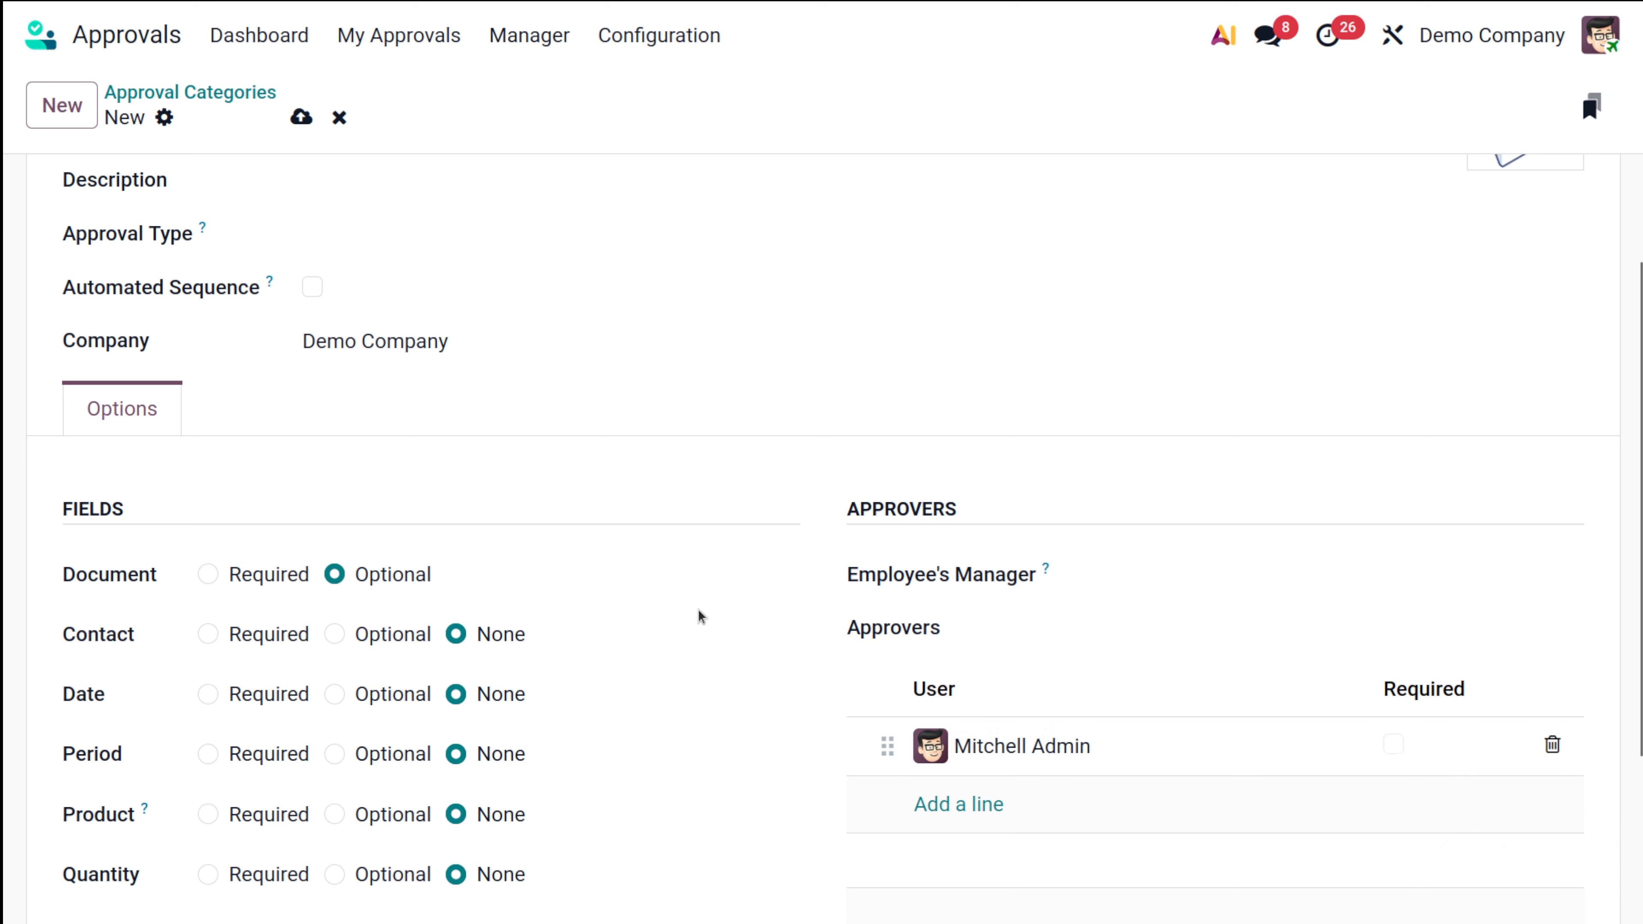
pyautogui.scroll(-3, 699, 615)
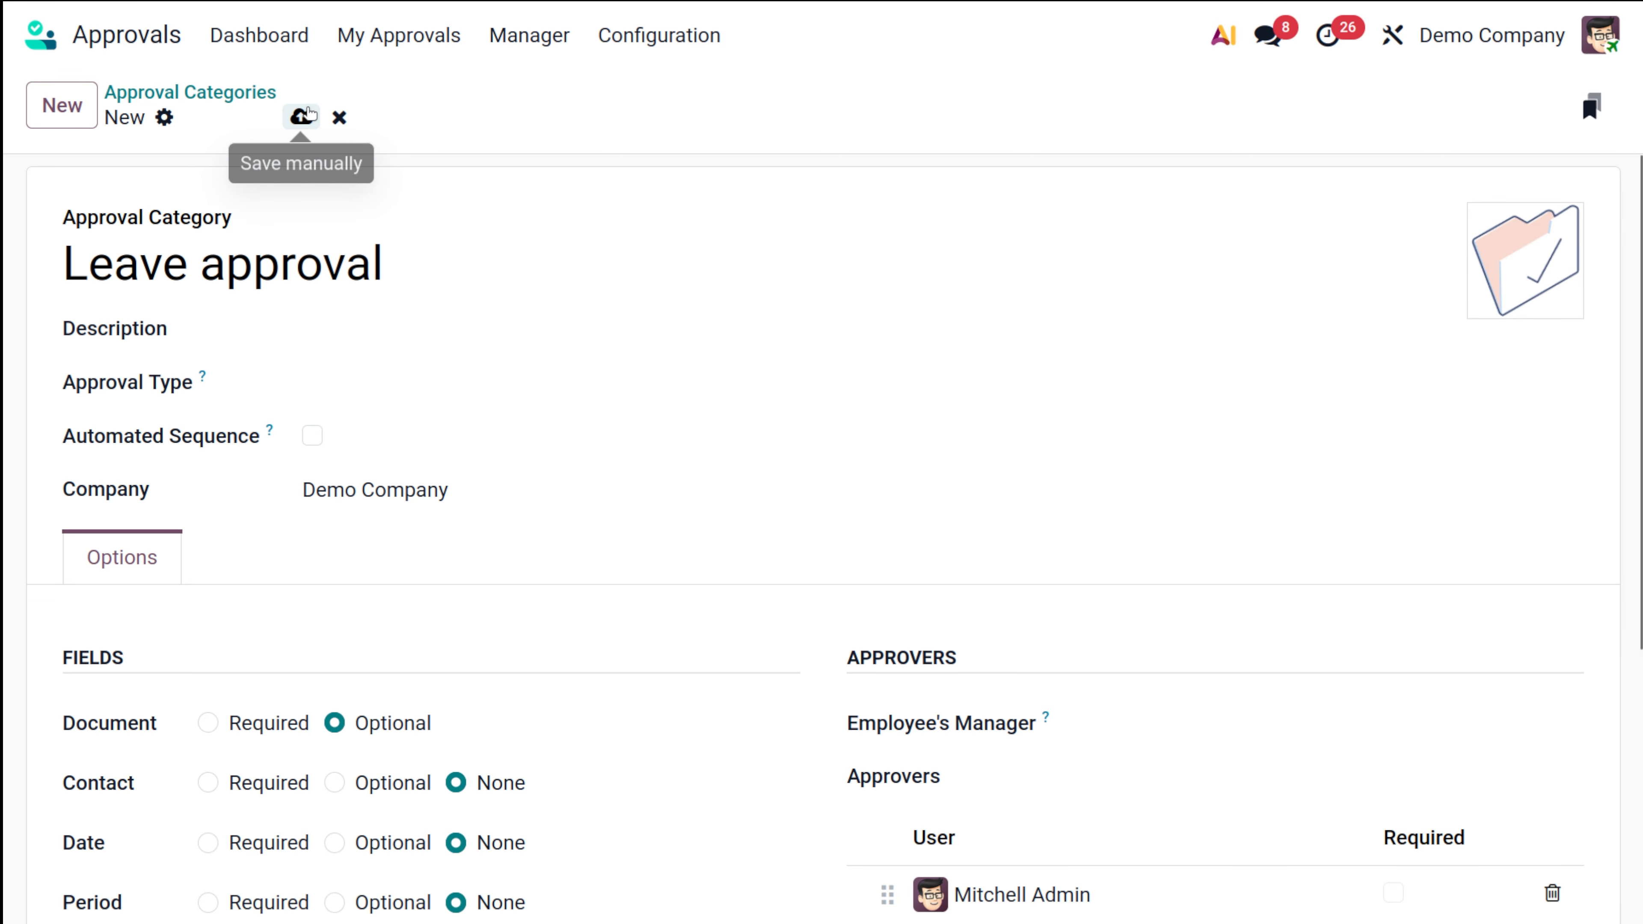
pyautogui.click(302, 116)
pyautogui.click(220, 90)
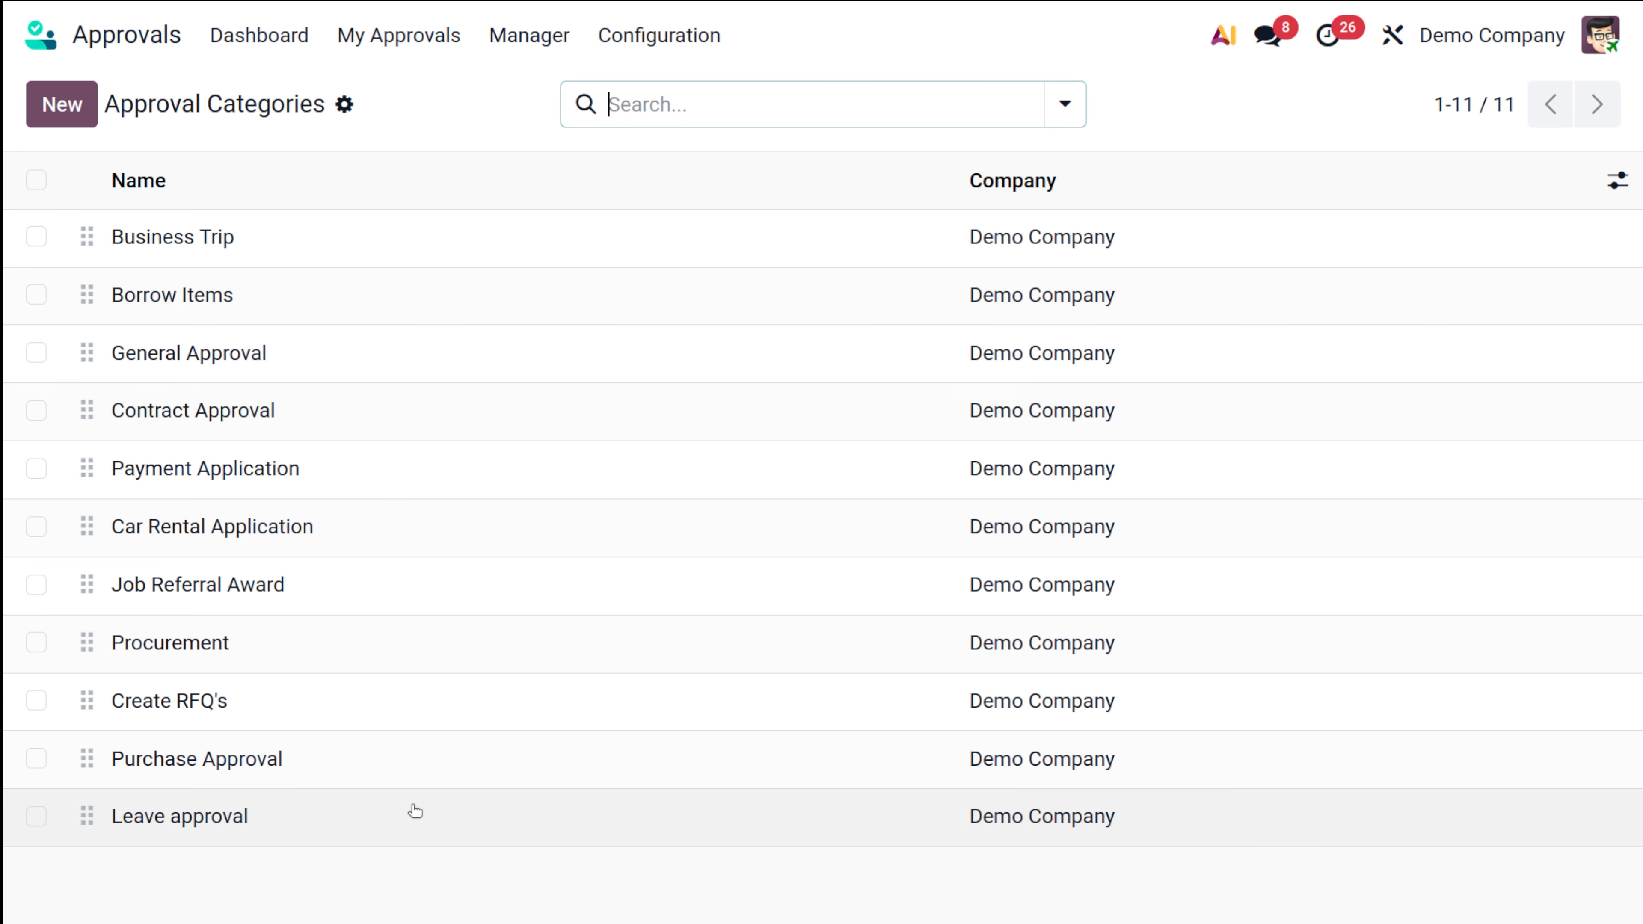
# Step: Add a second approver user to Purchase Approval, save, and return to the categories list
pyautogui.click(415, 767)
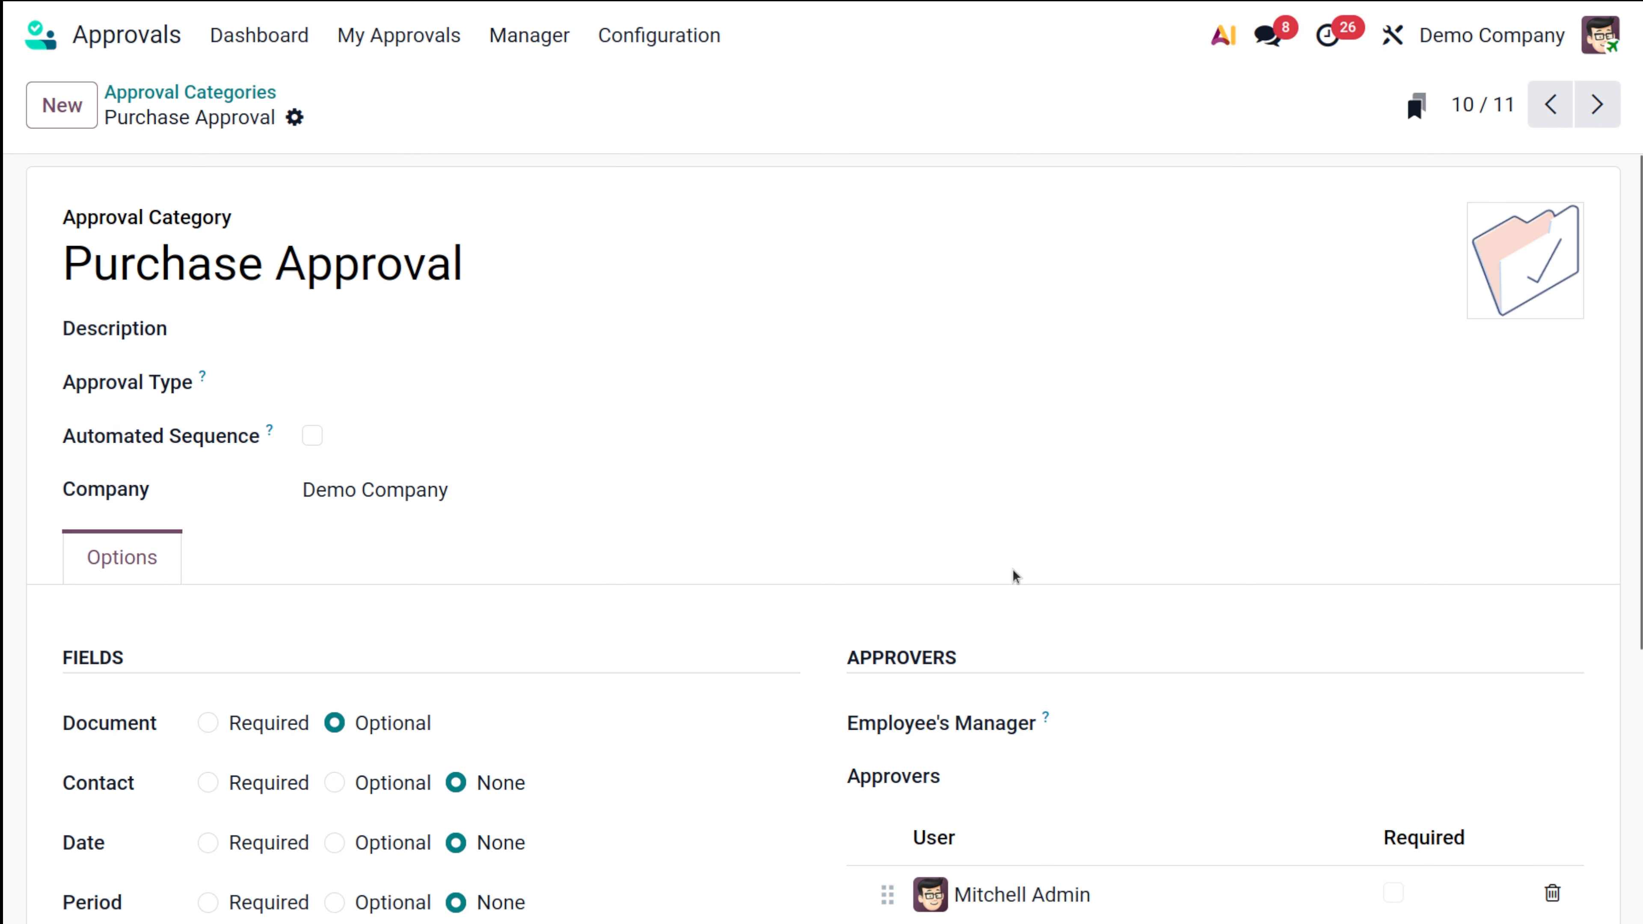
pyautogui.scroll(-5, 1013, 572)
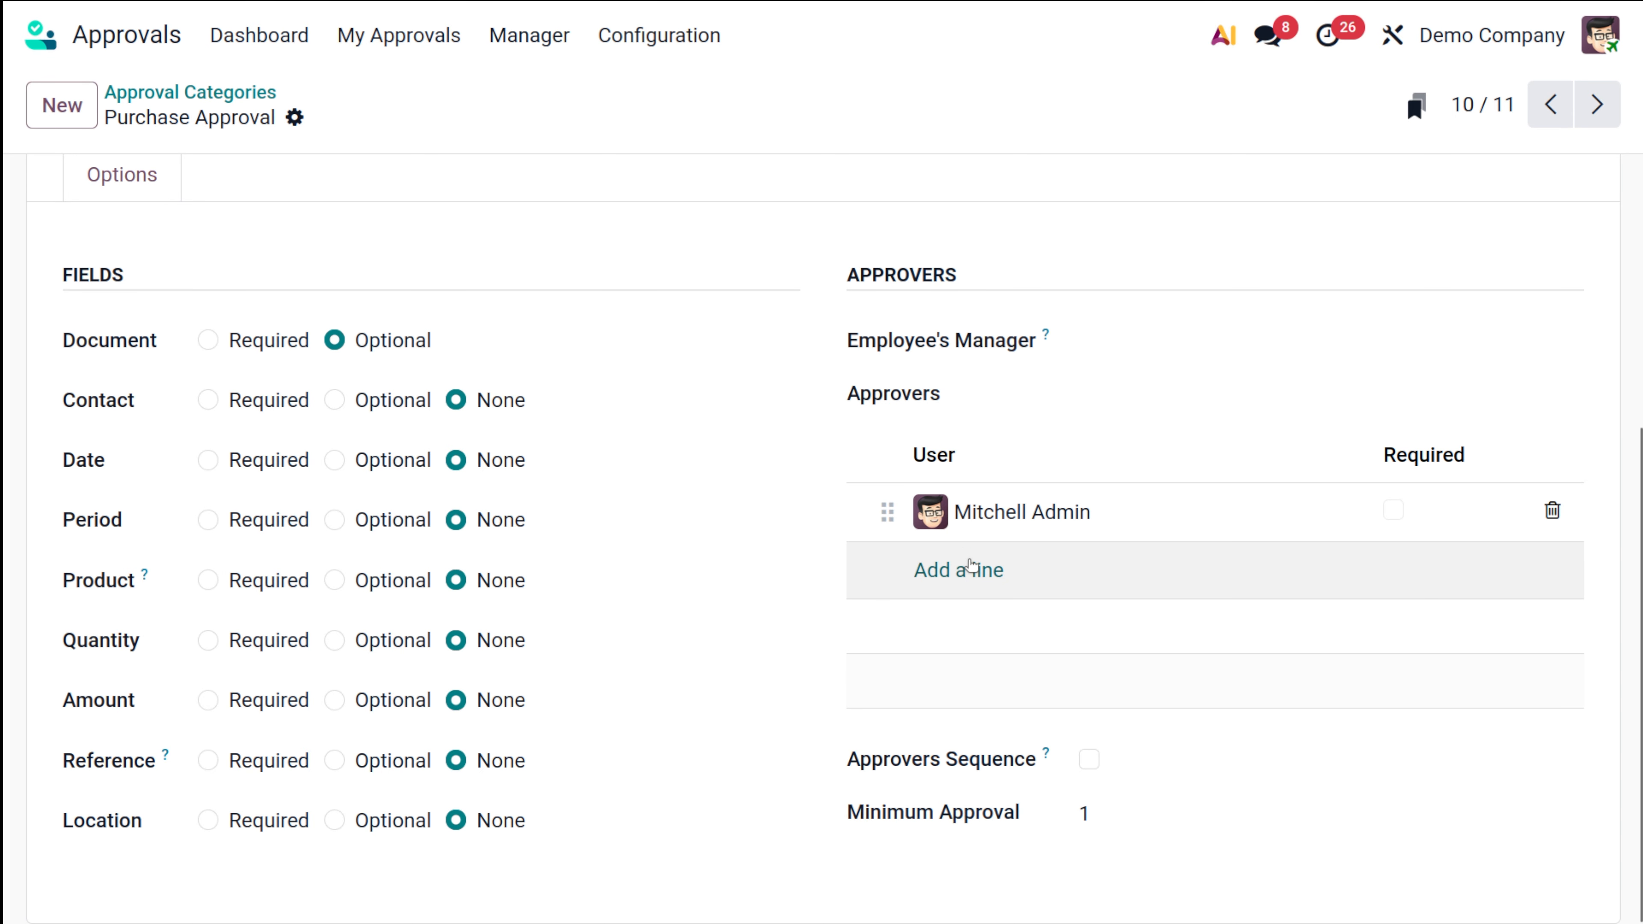
pyautogui.click(971, 566)
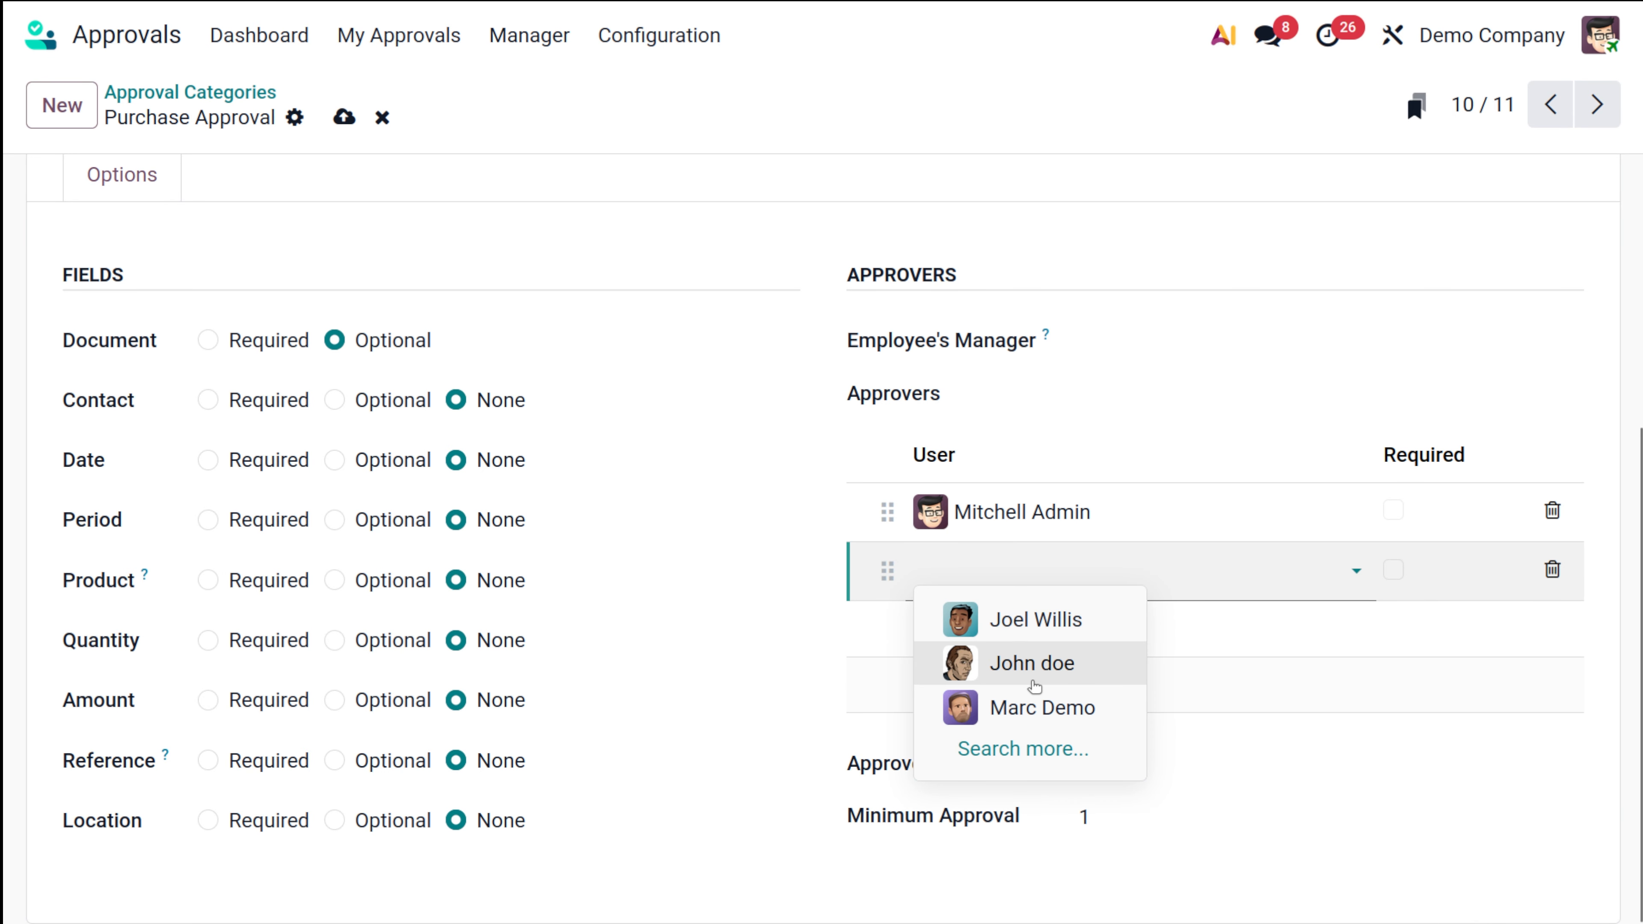
pyautogui.click(1034, 617)
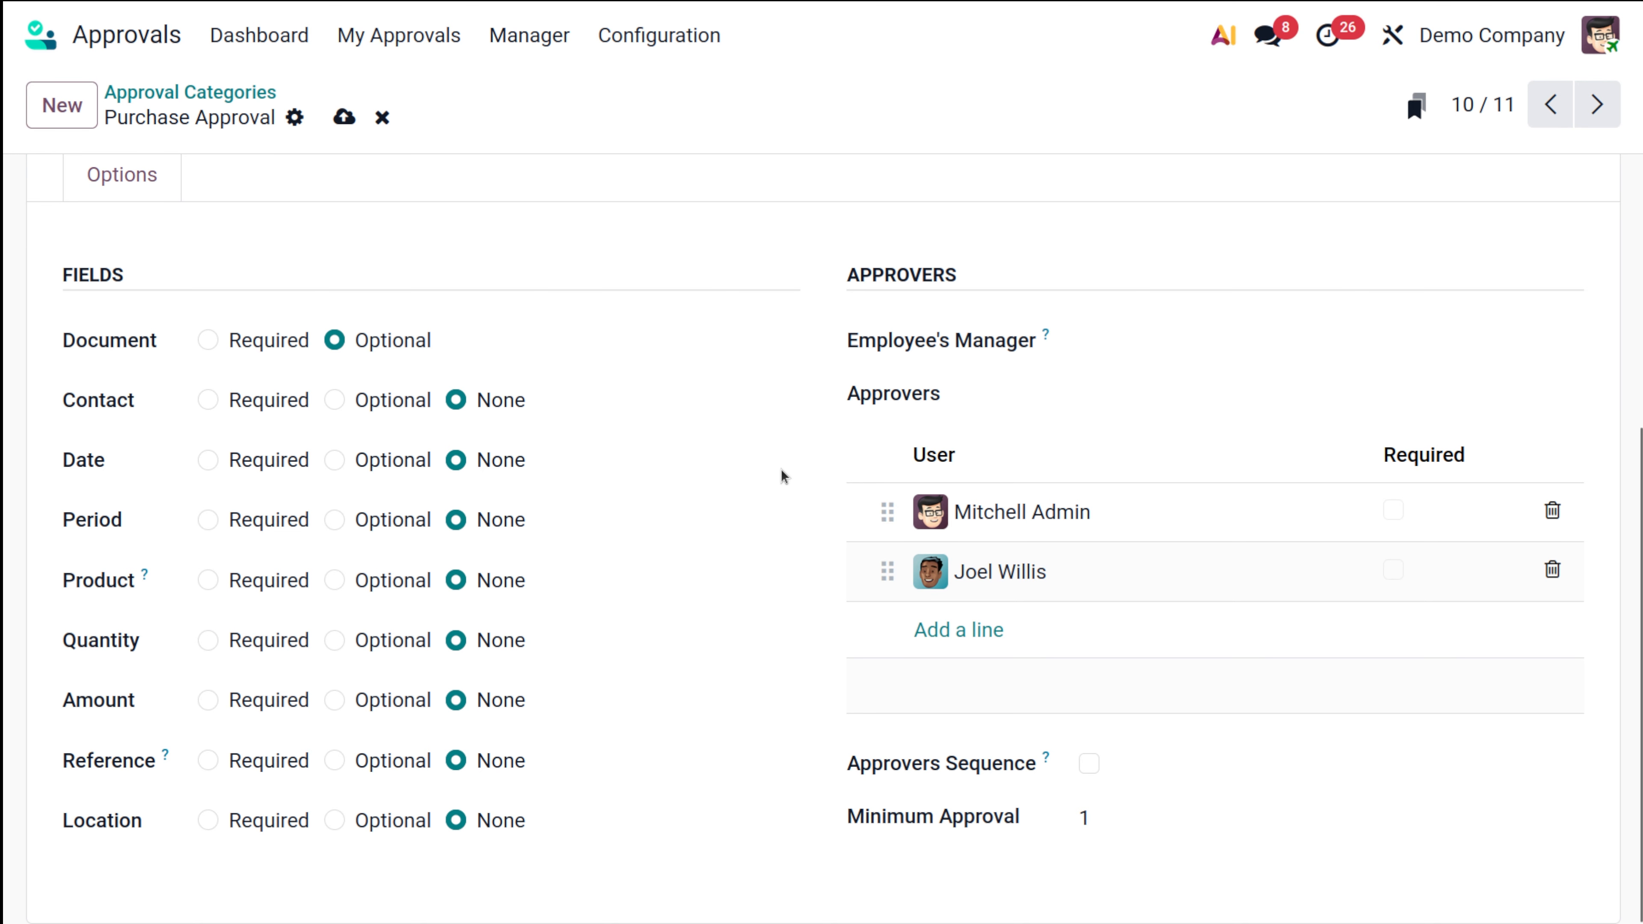
pyautogui.click(344, 117)
pyautogui.click(239, 87)
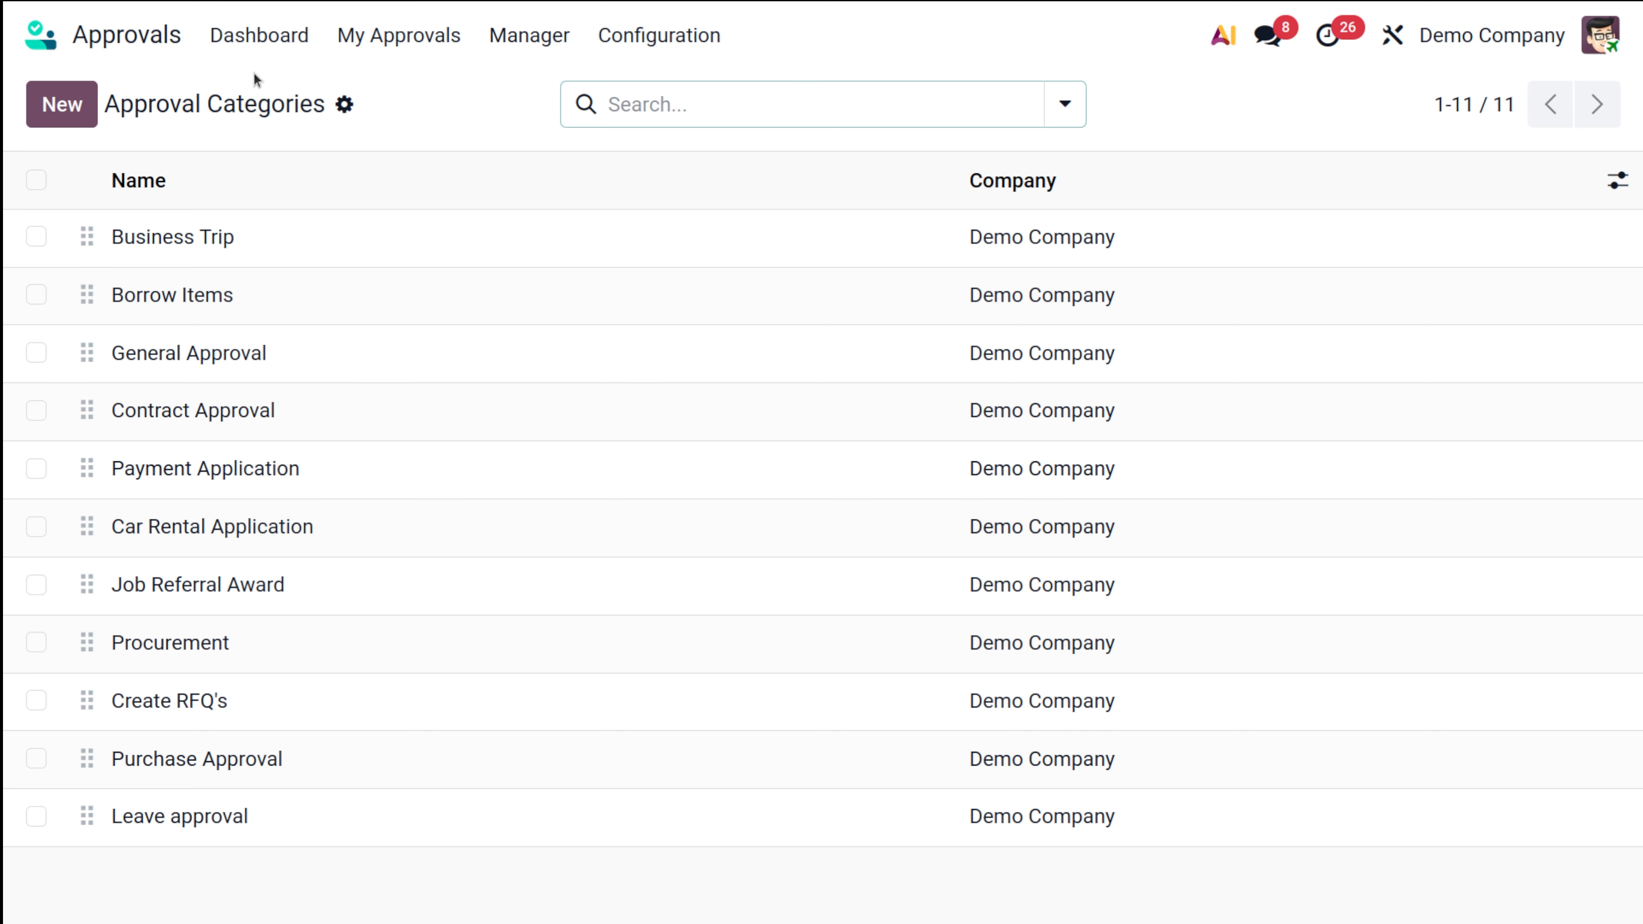
# Step: View My Requests, then start a new request from the Approvals dashboard
pyautogui.click(414, 45)
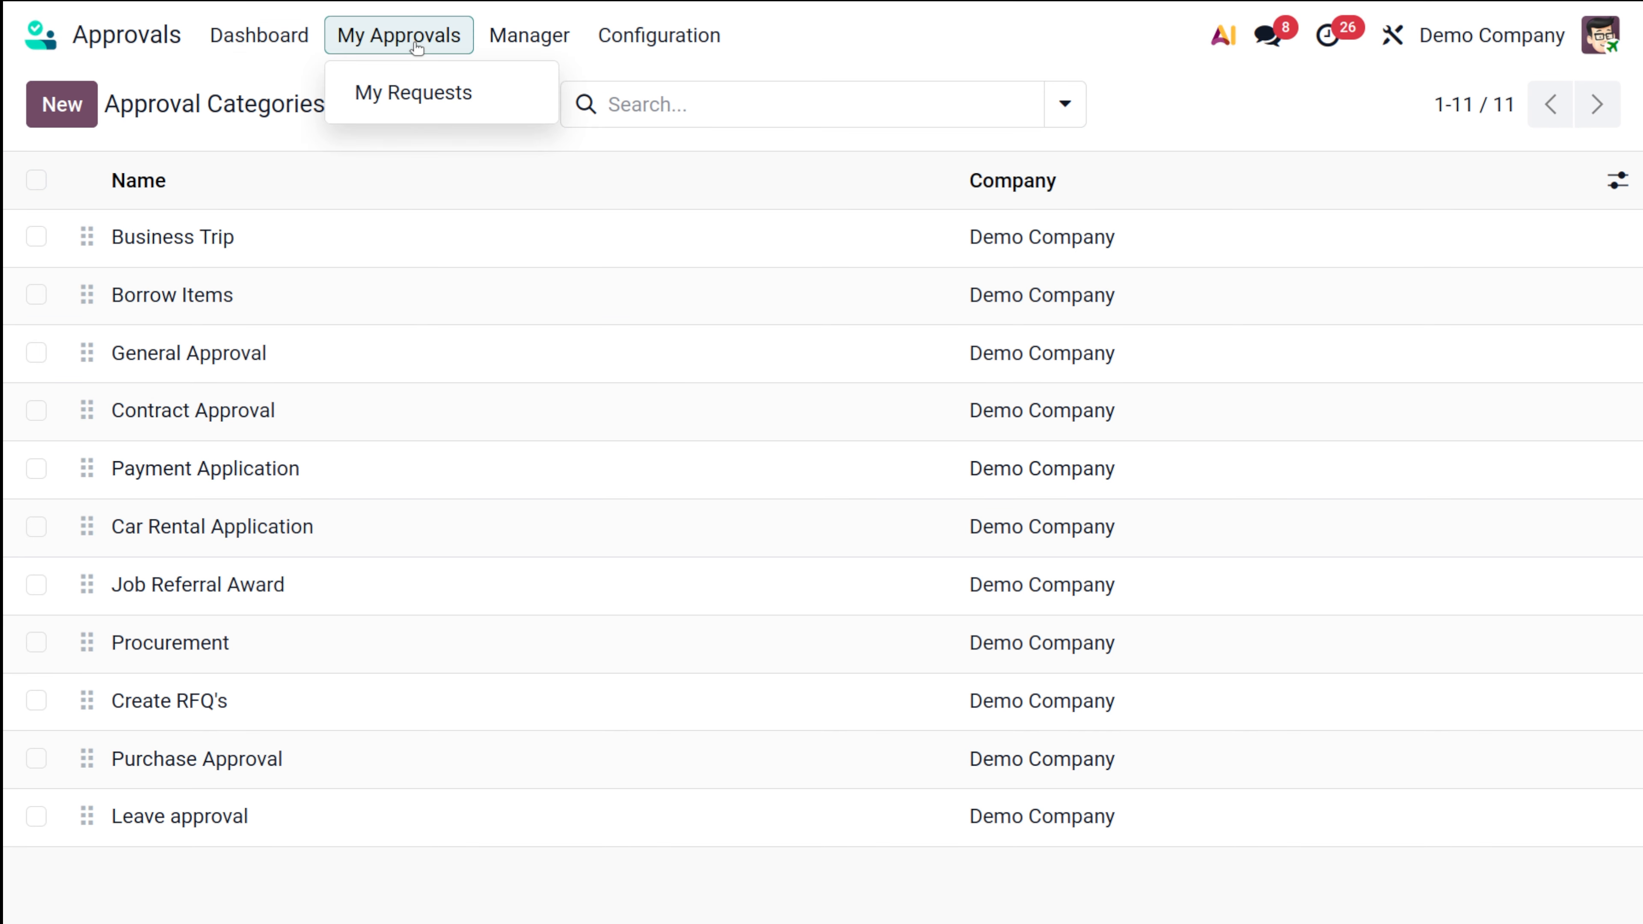
pyautogui.click(456, 97)
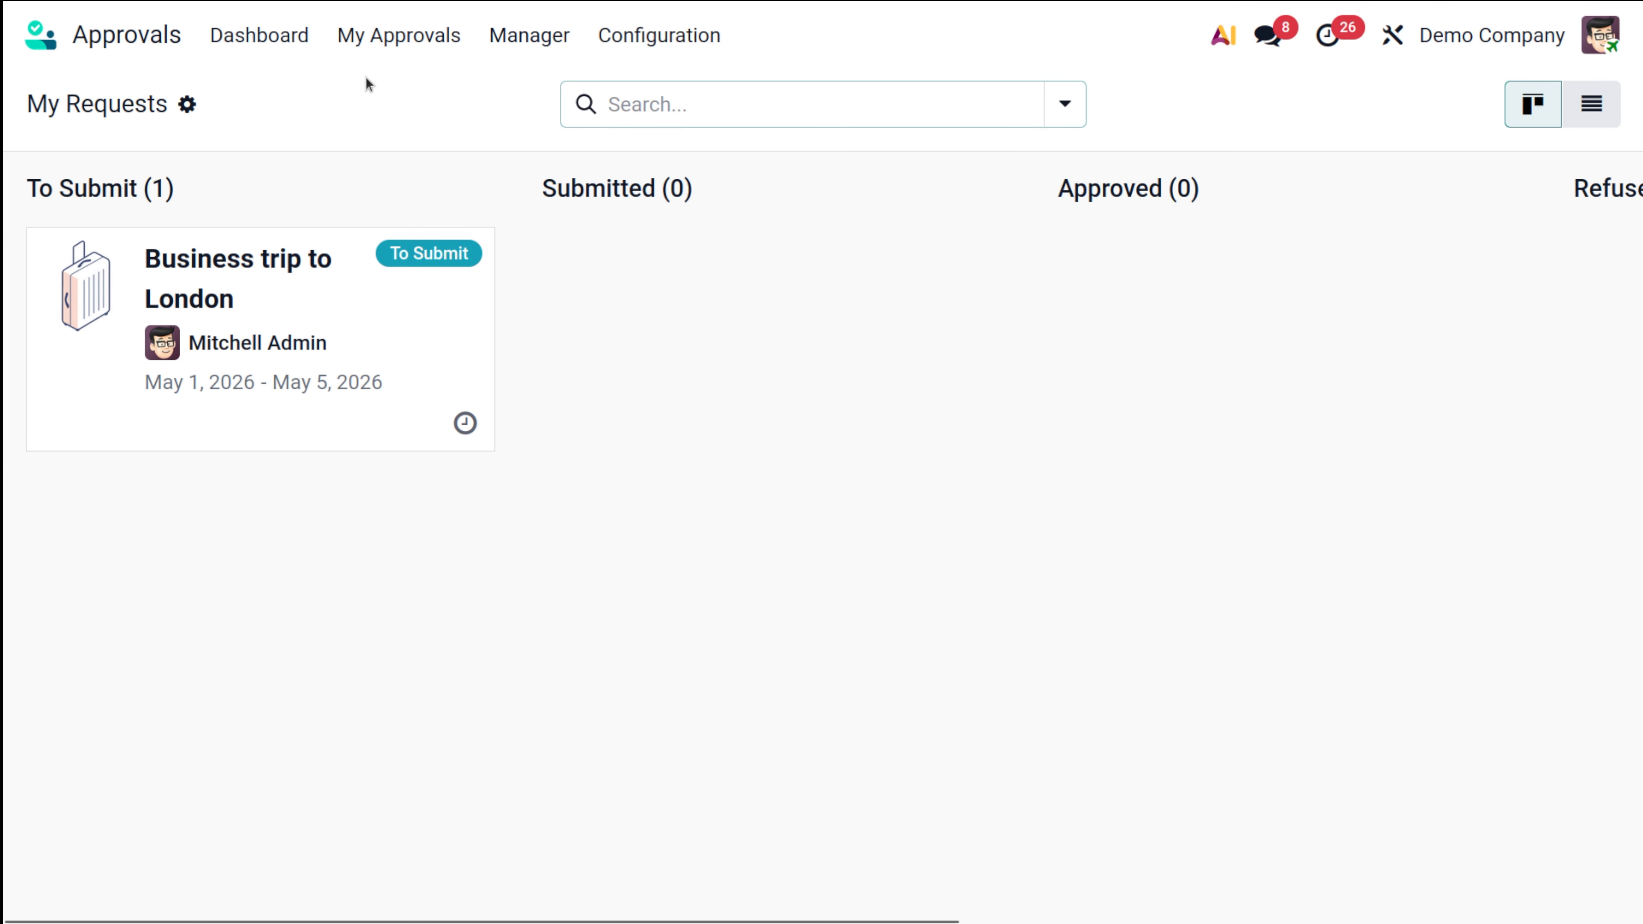
pyautogui.click(292, 39)
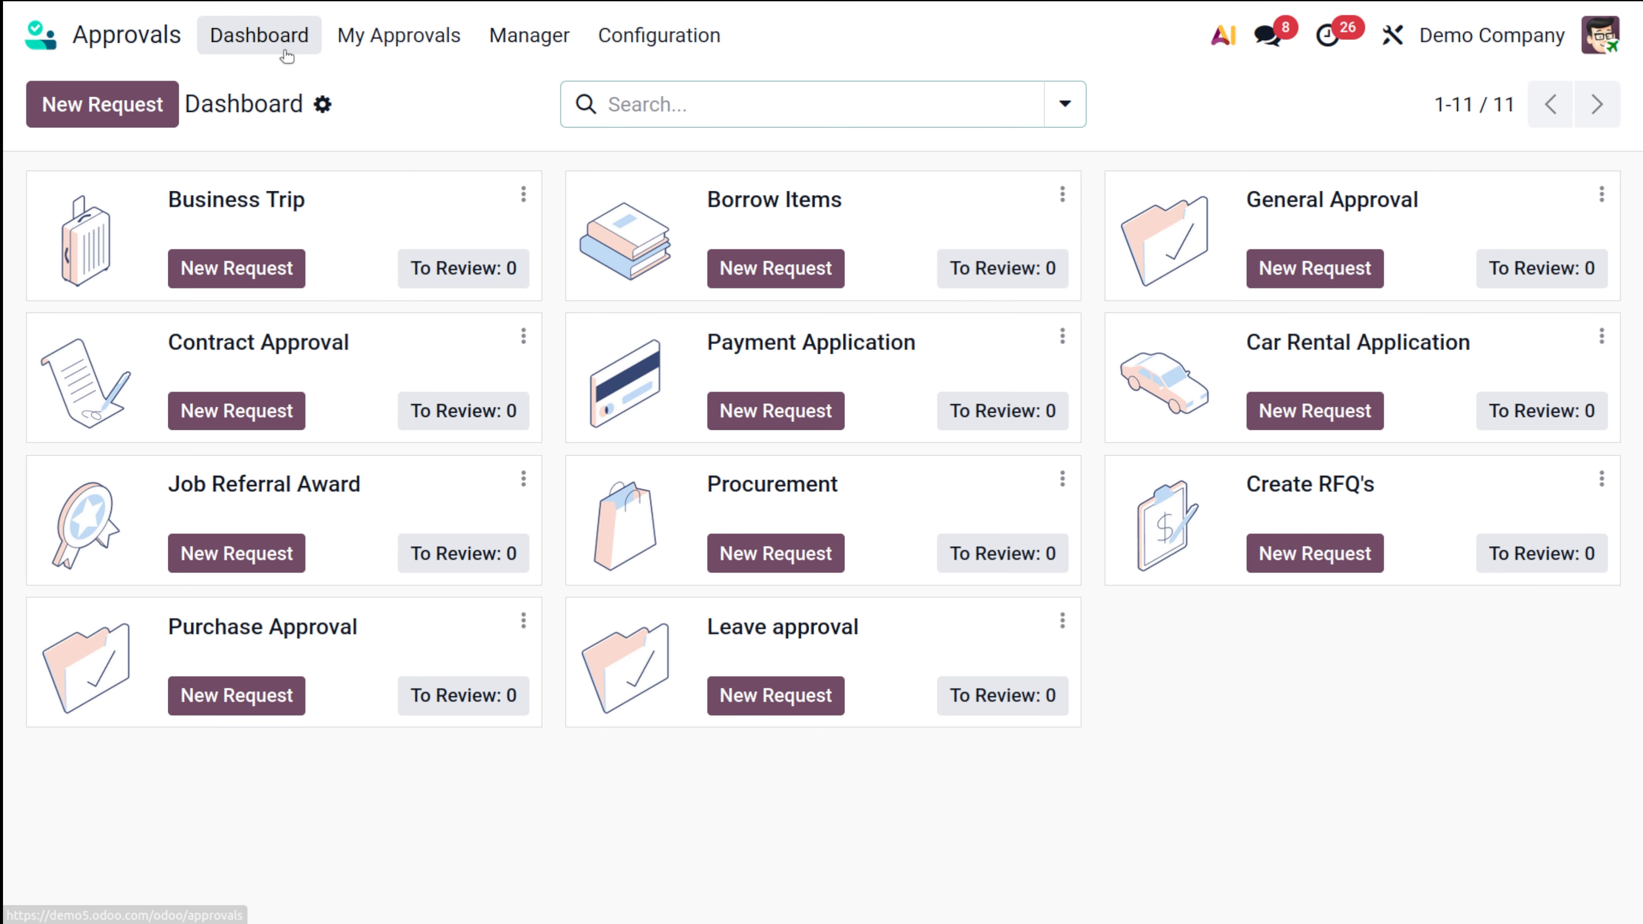
pyautogui.click(111, 107)
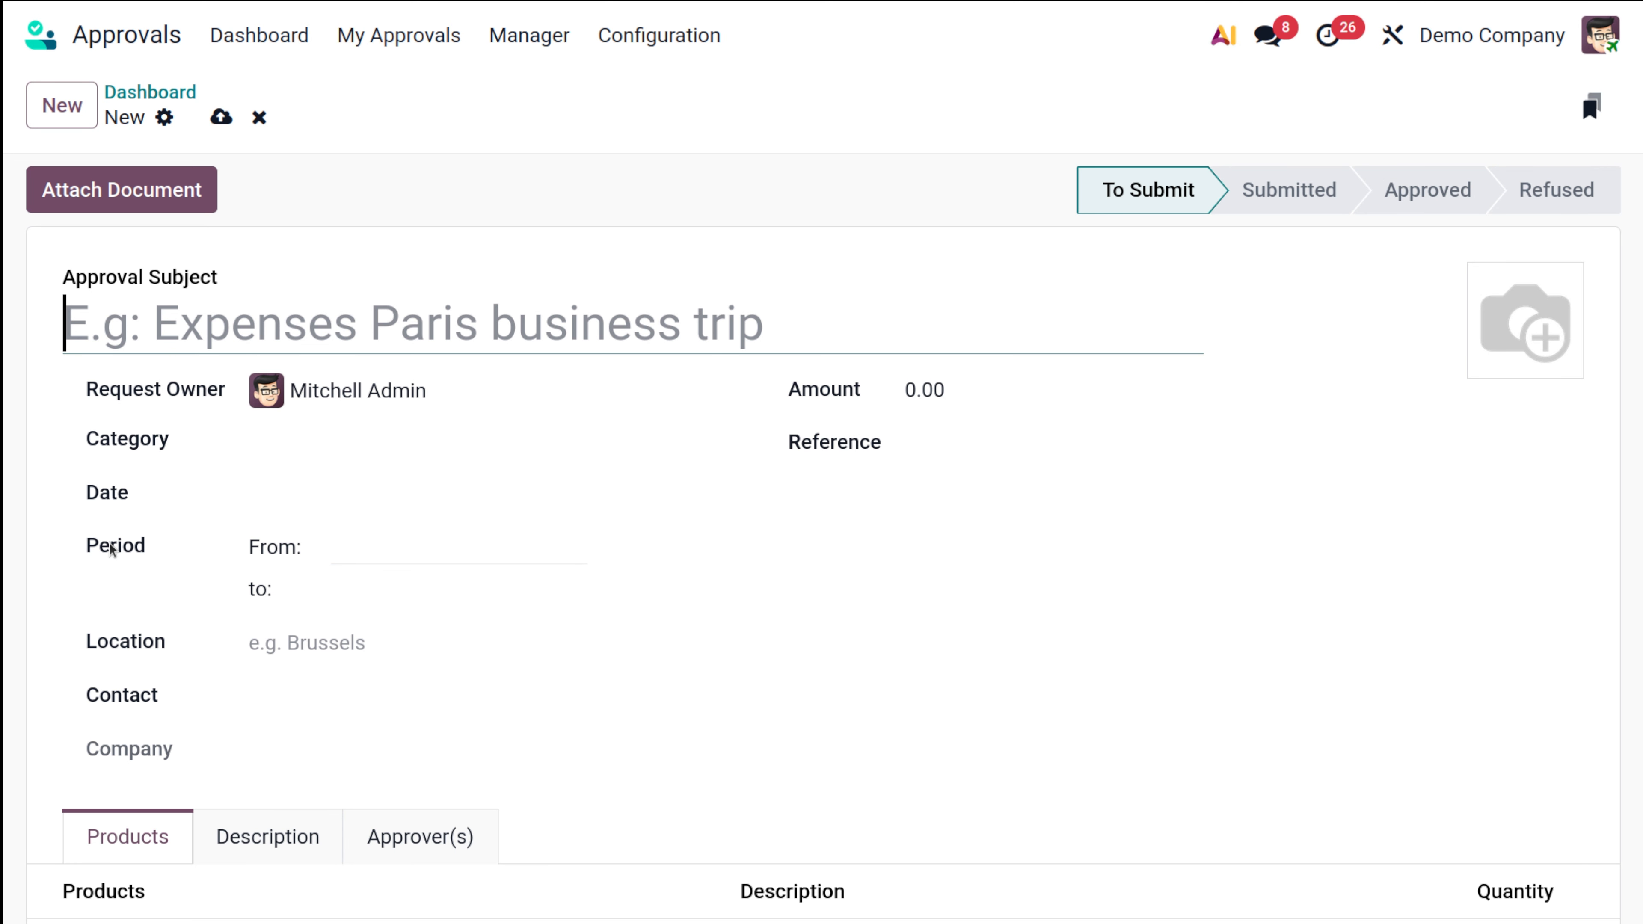
pyautogui.click(271, 297)
# Step: Set the request category to Leave approval
pyautogui.click(369, 444)
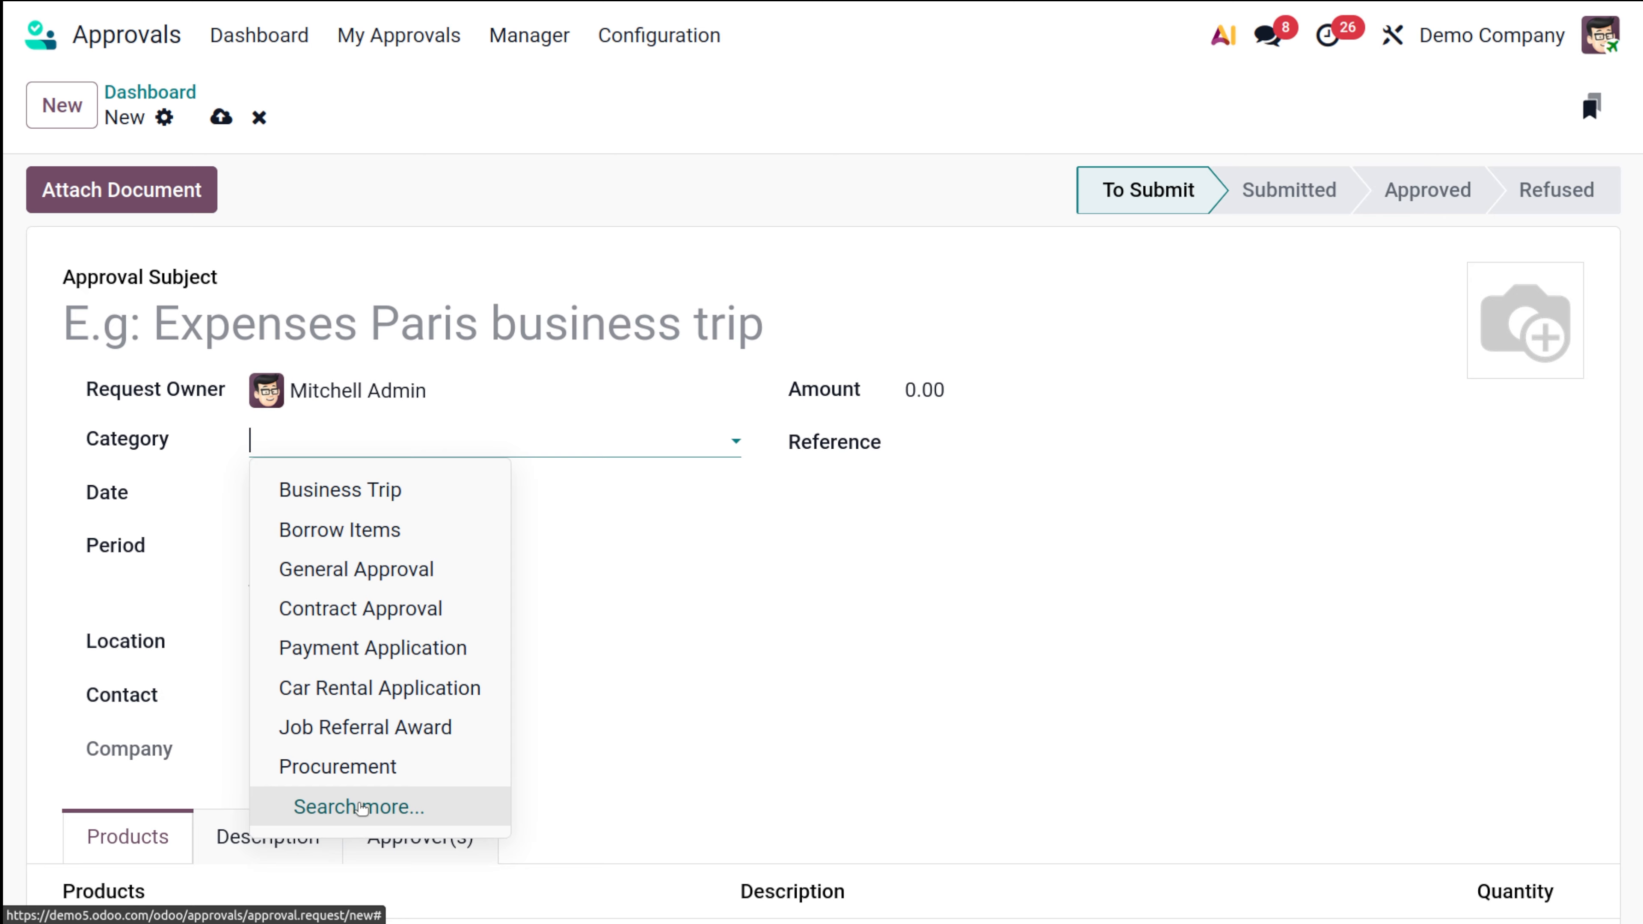
pyautogui.click(357, 806)
pyautogui.scroll(-2, 370, 746)
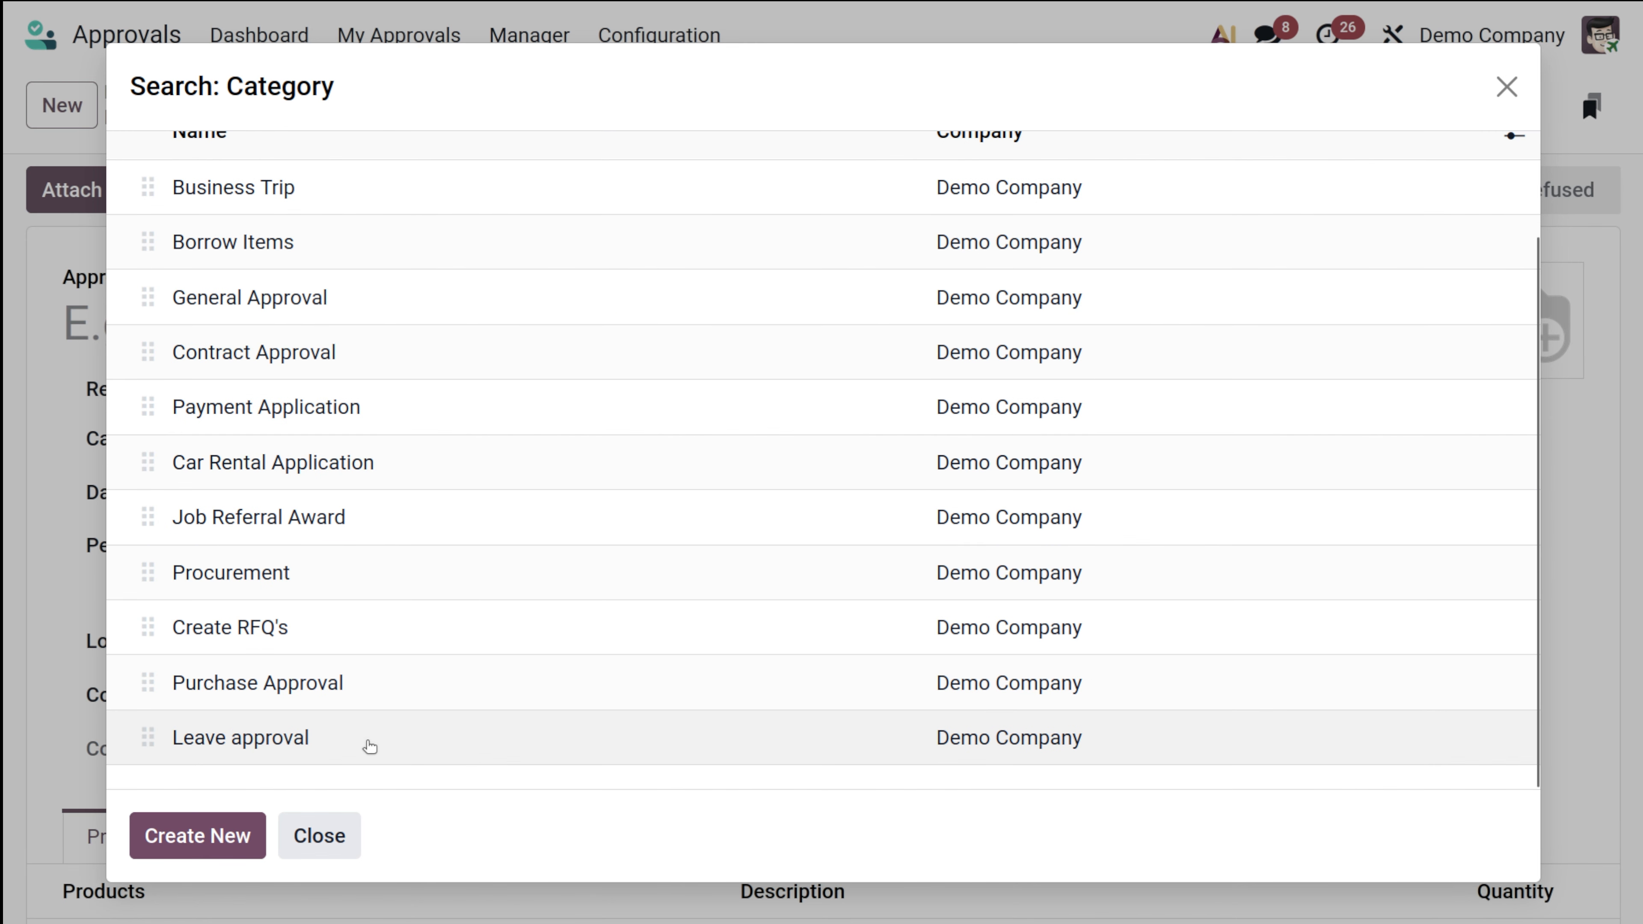
pyautogui.click(336, 736)
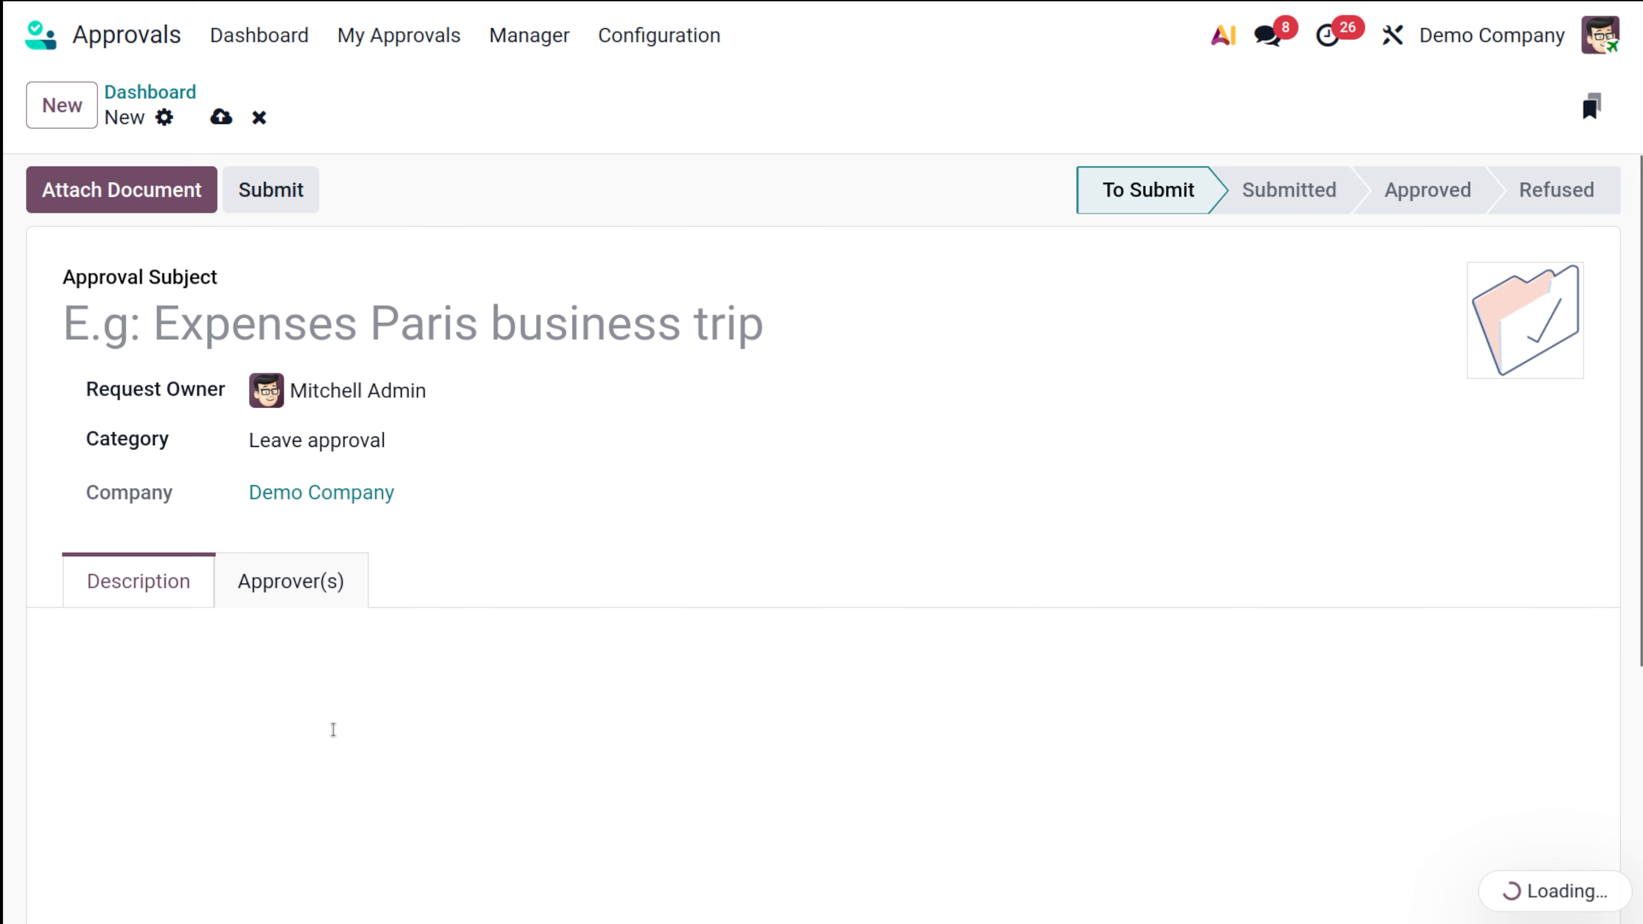
pyautogui.scroll(-5, 301, 563)
pyautogui.scroll(5, 301, 566)
# Step: Enter 'Leave' as the approval subject and show the Approver(s) list
pyautogui.click(108, 324)
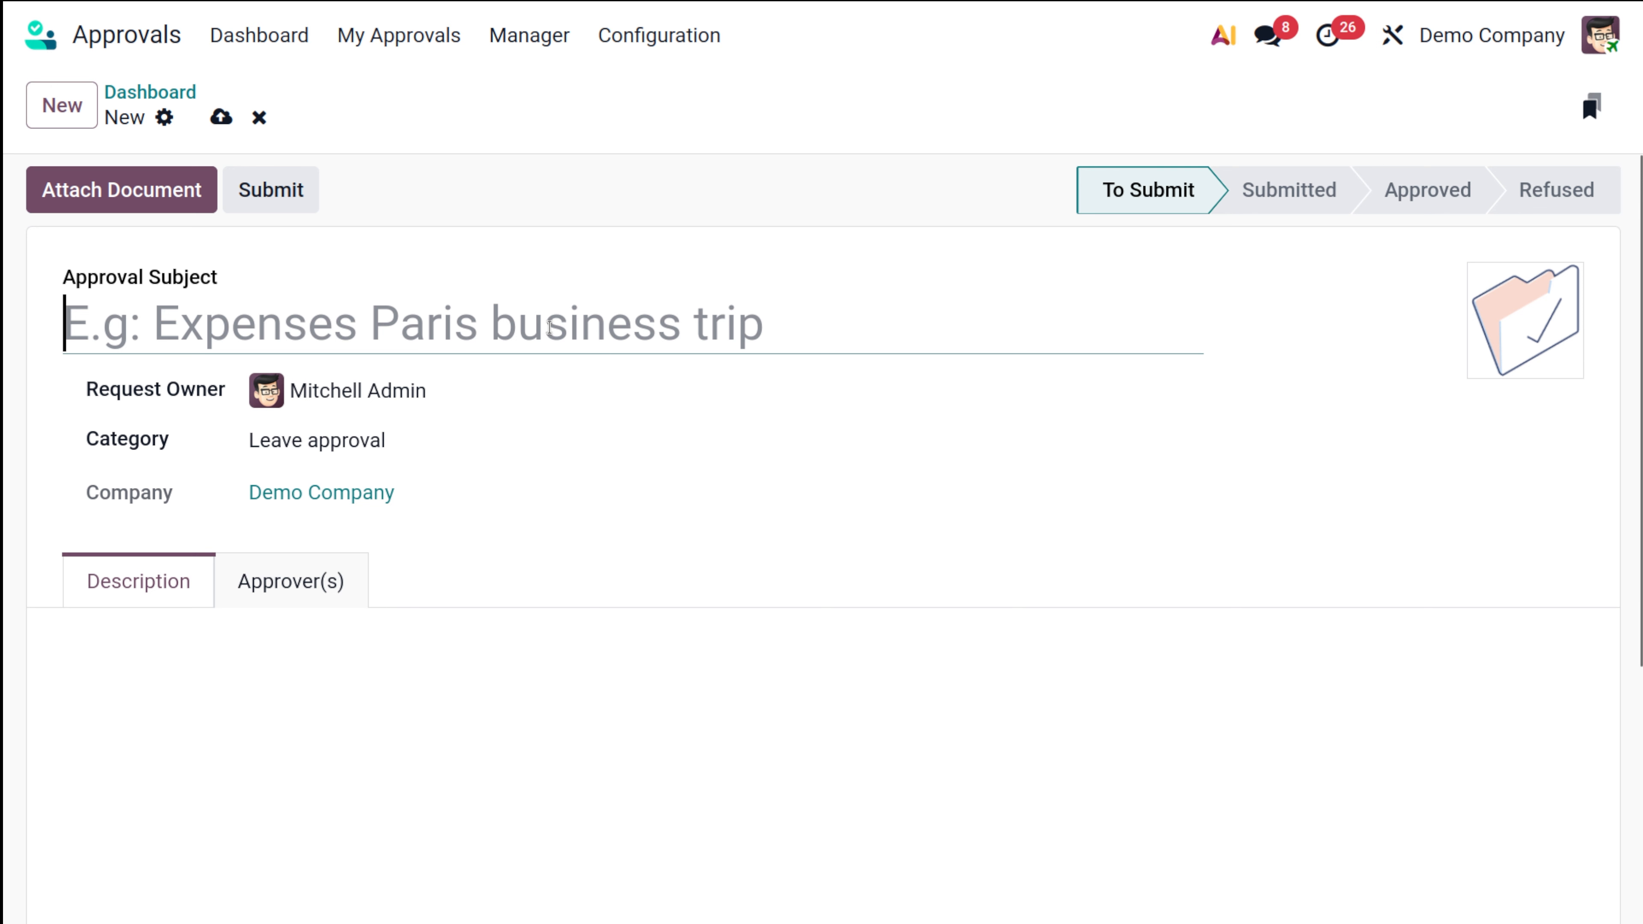
pyautogui.write('Leave')
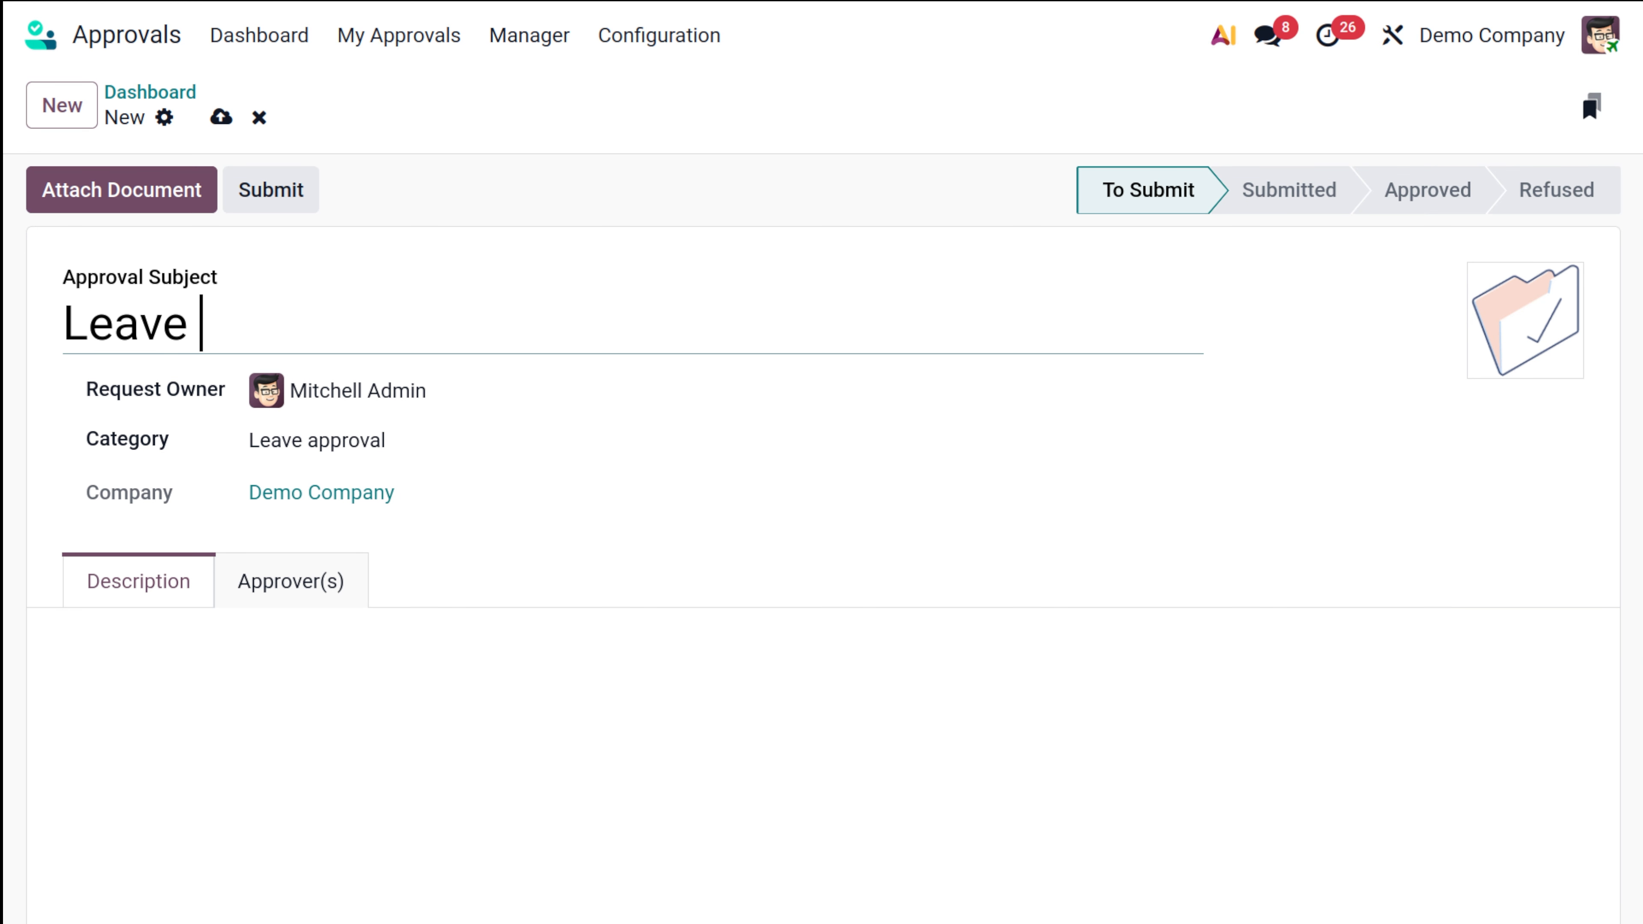
pyautogui.click(276, 621)
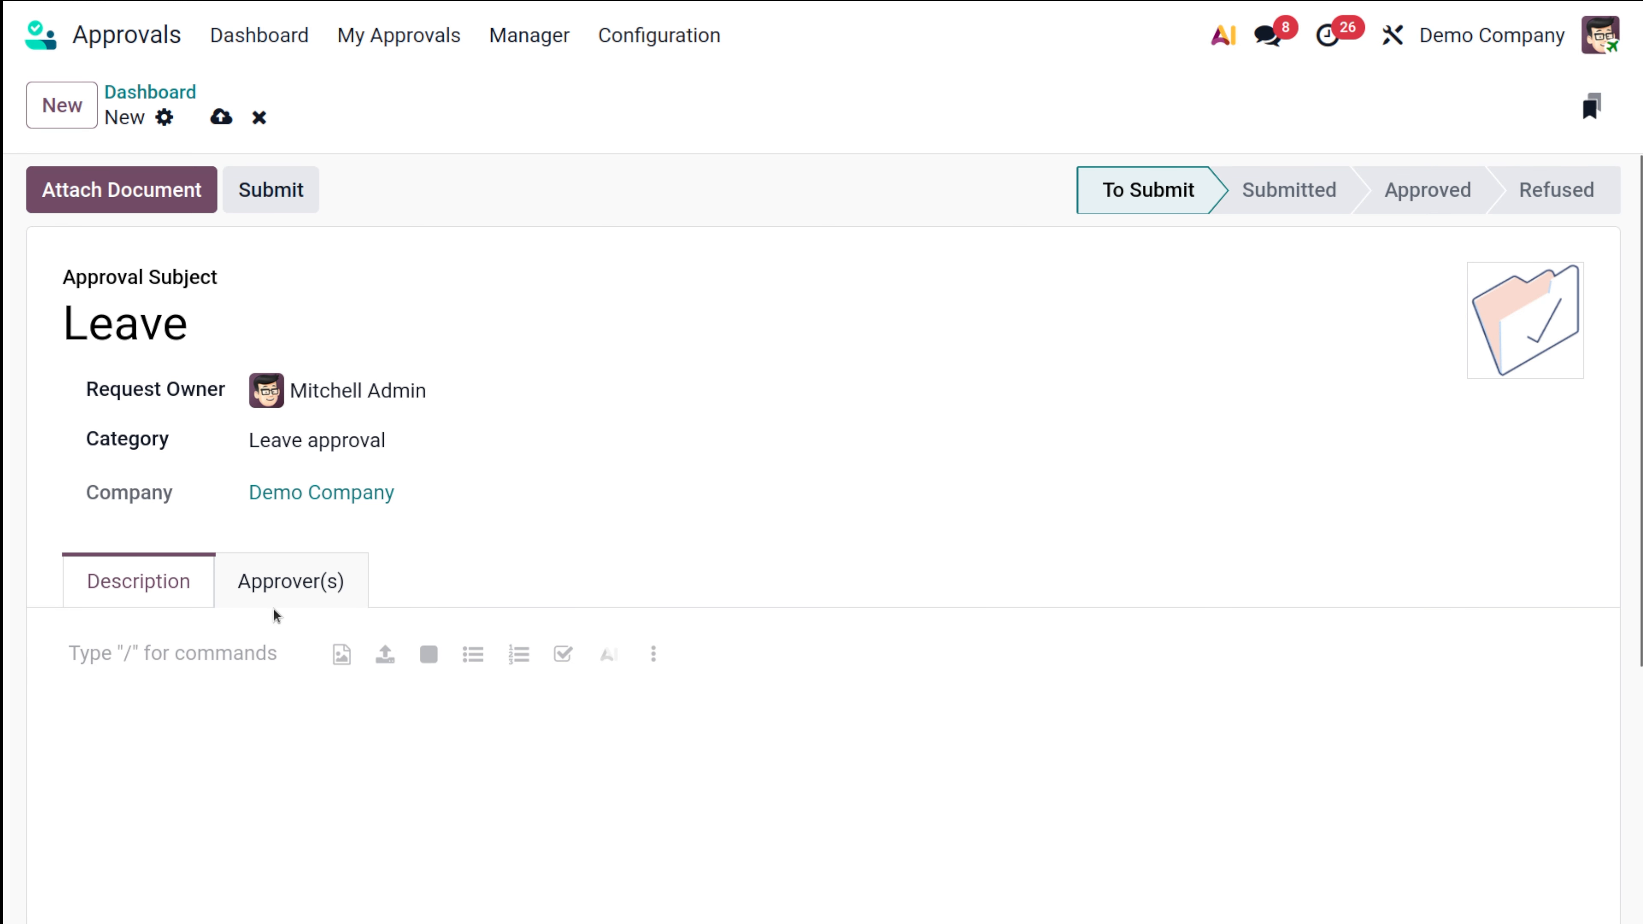
pyautogui.click(271, 581)
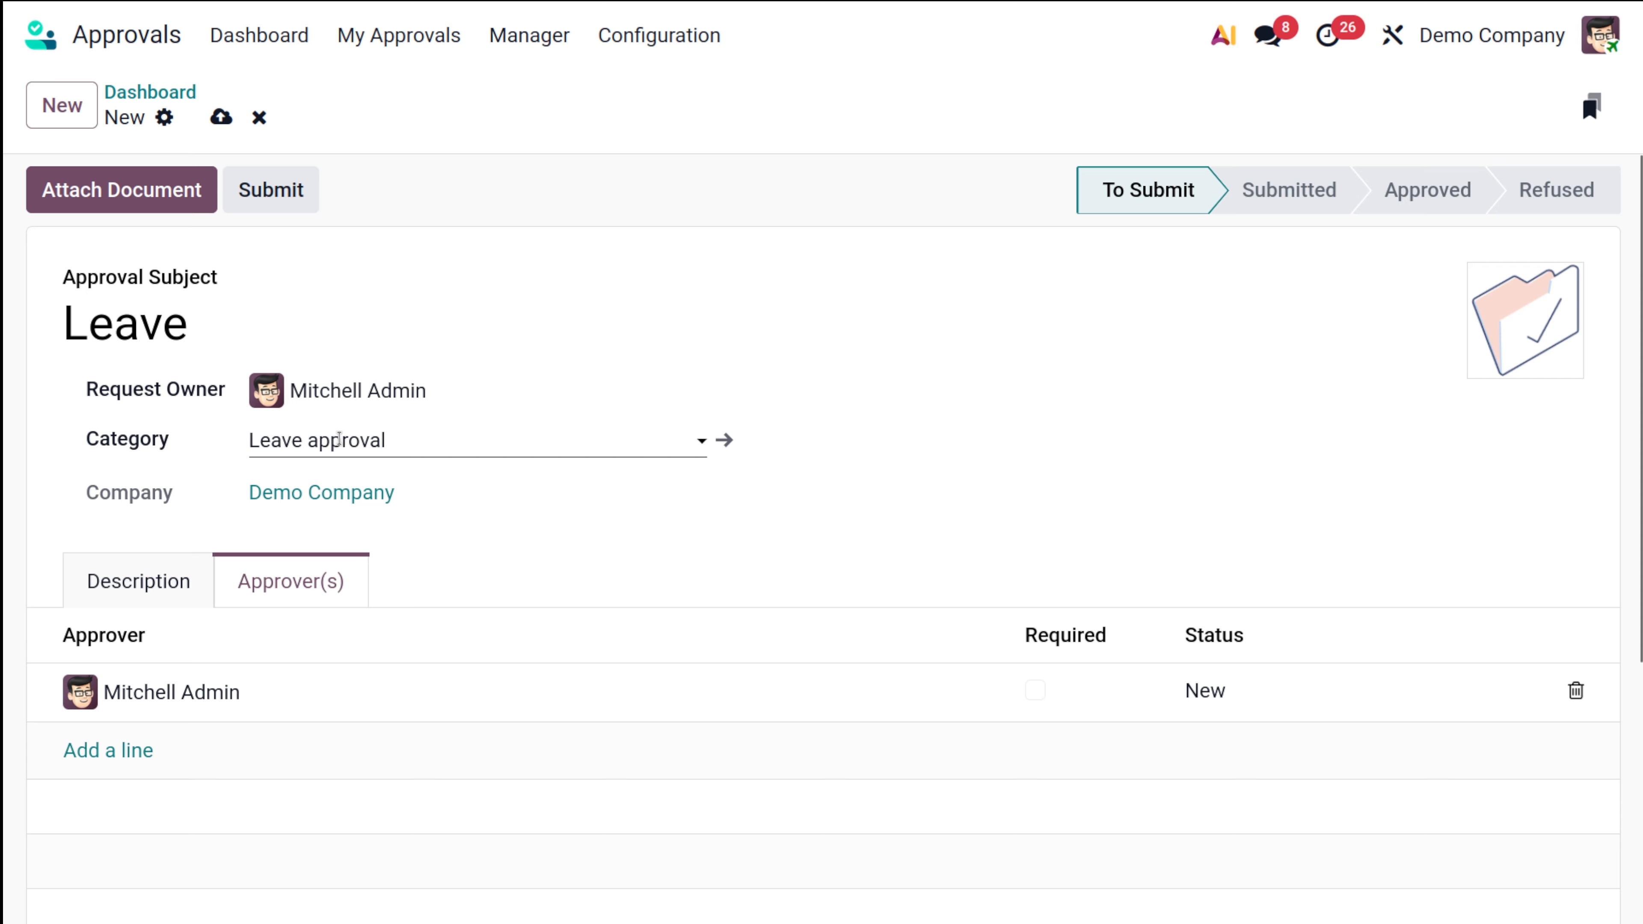
pyautogui.click(724, 440)
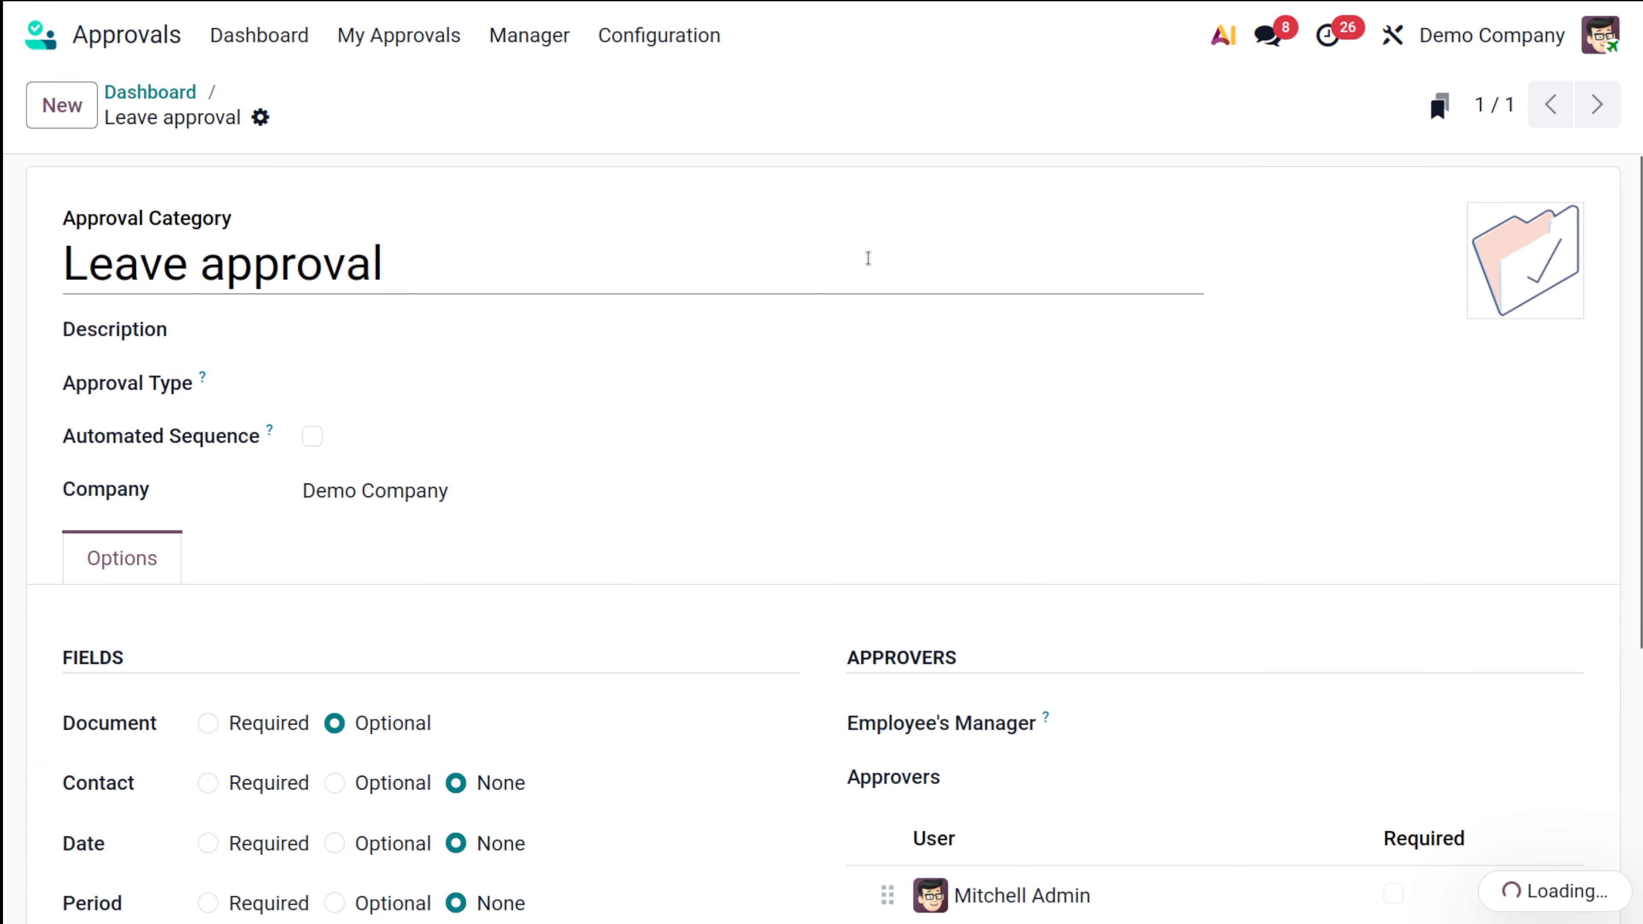
pyautogui.scroll(-5, 561, 642)
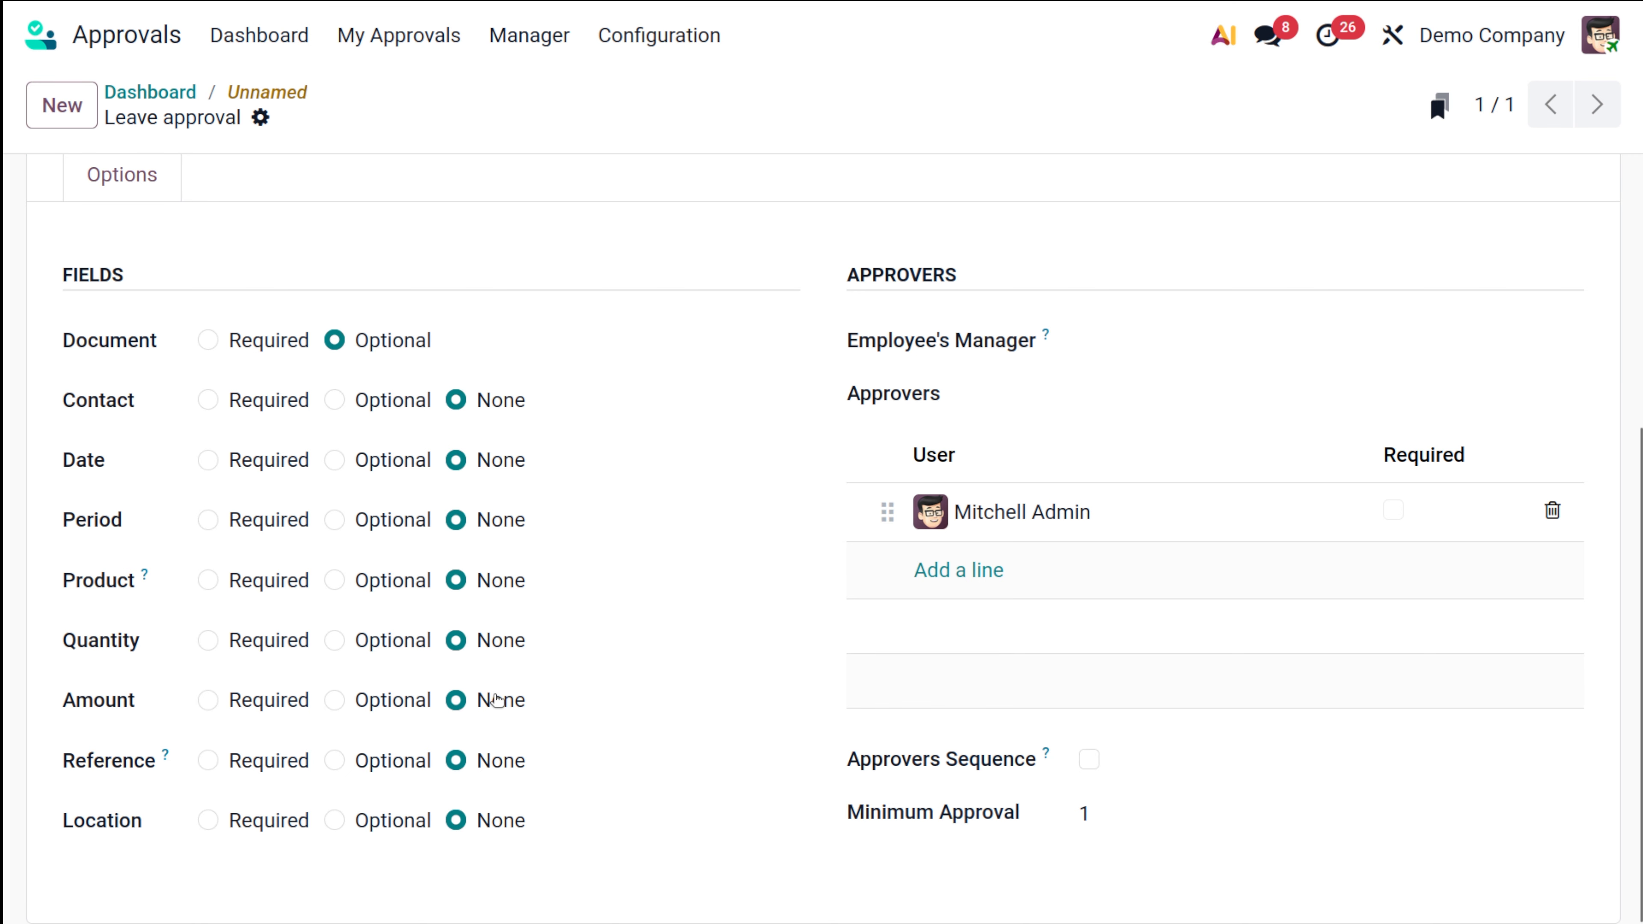
pyautogui.click(266, 93)
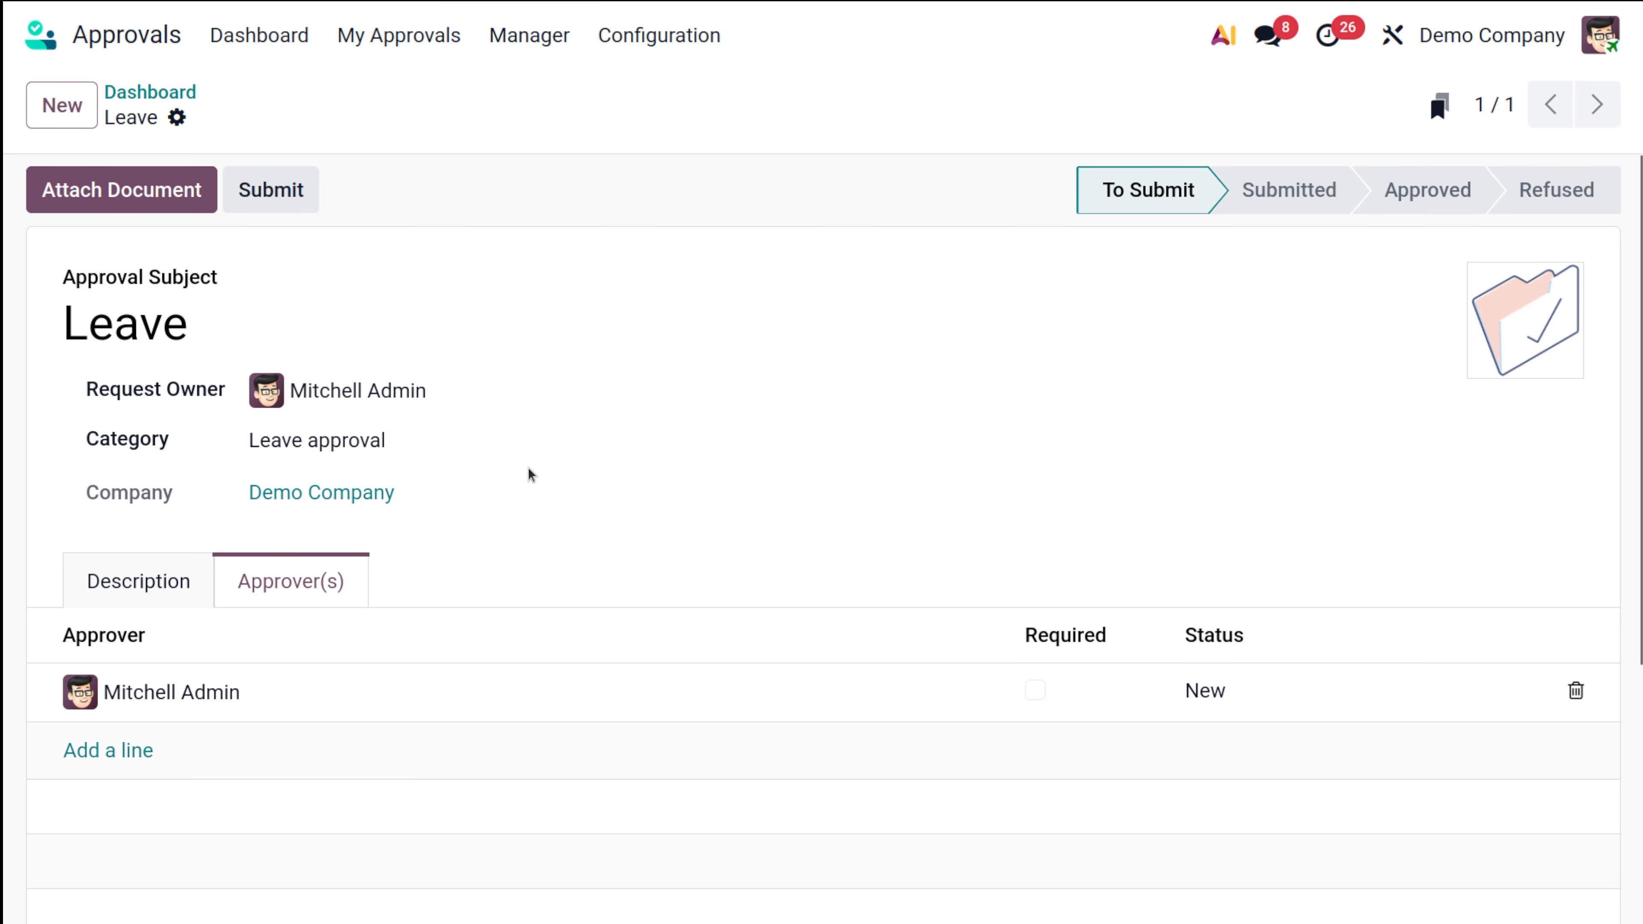
# Step: Check the Description and Approver(s) tabs, then submit the Leave request
pyautogui.scroll(-5, 476, 508)
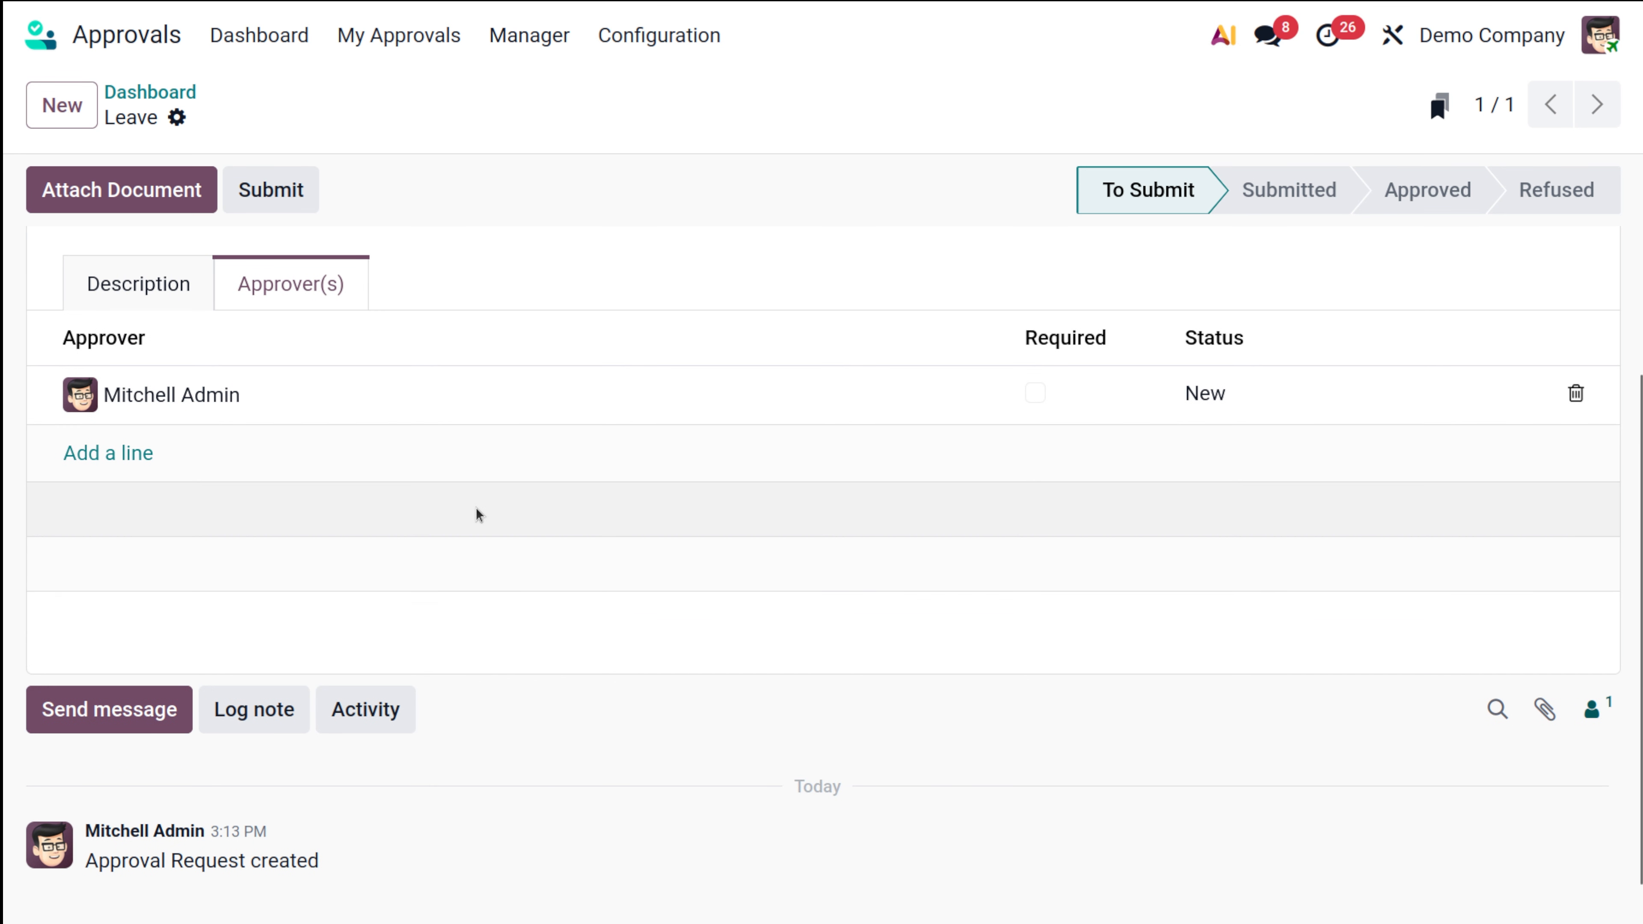
pyautogui.click(163, 281)
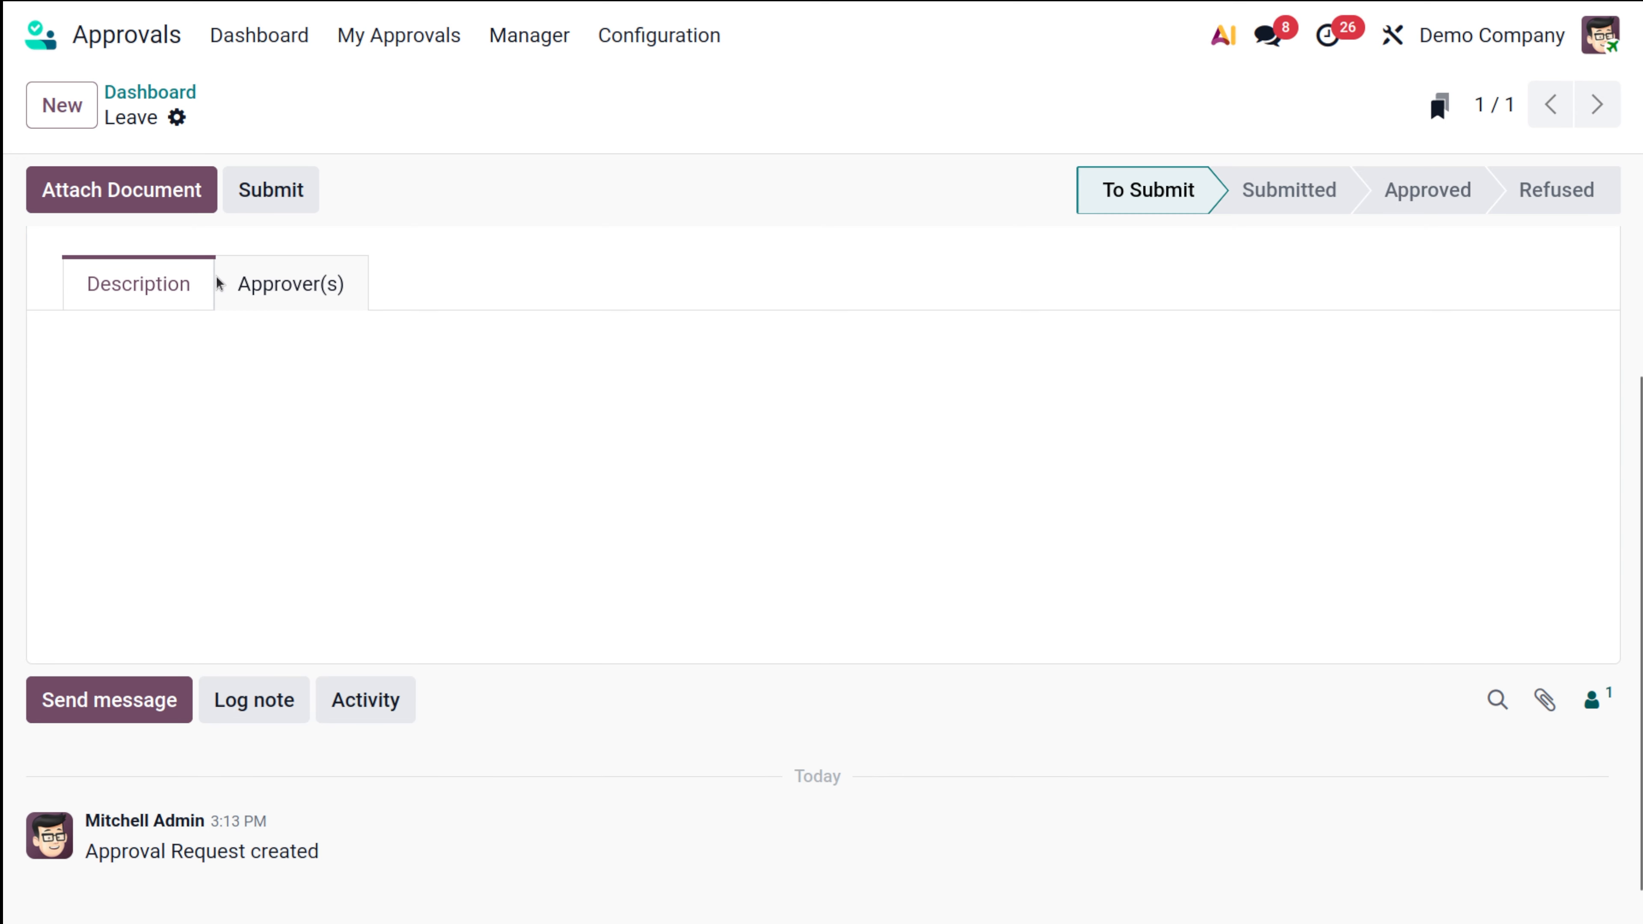
pyautogui.click(288, 289)
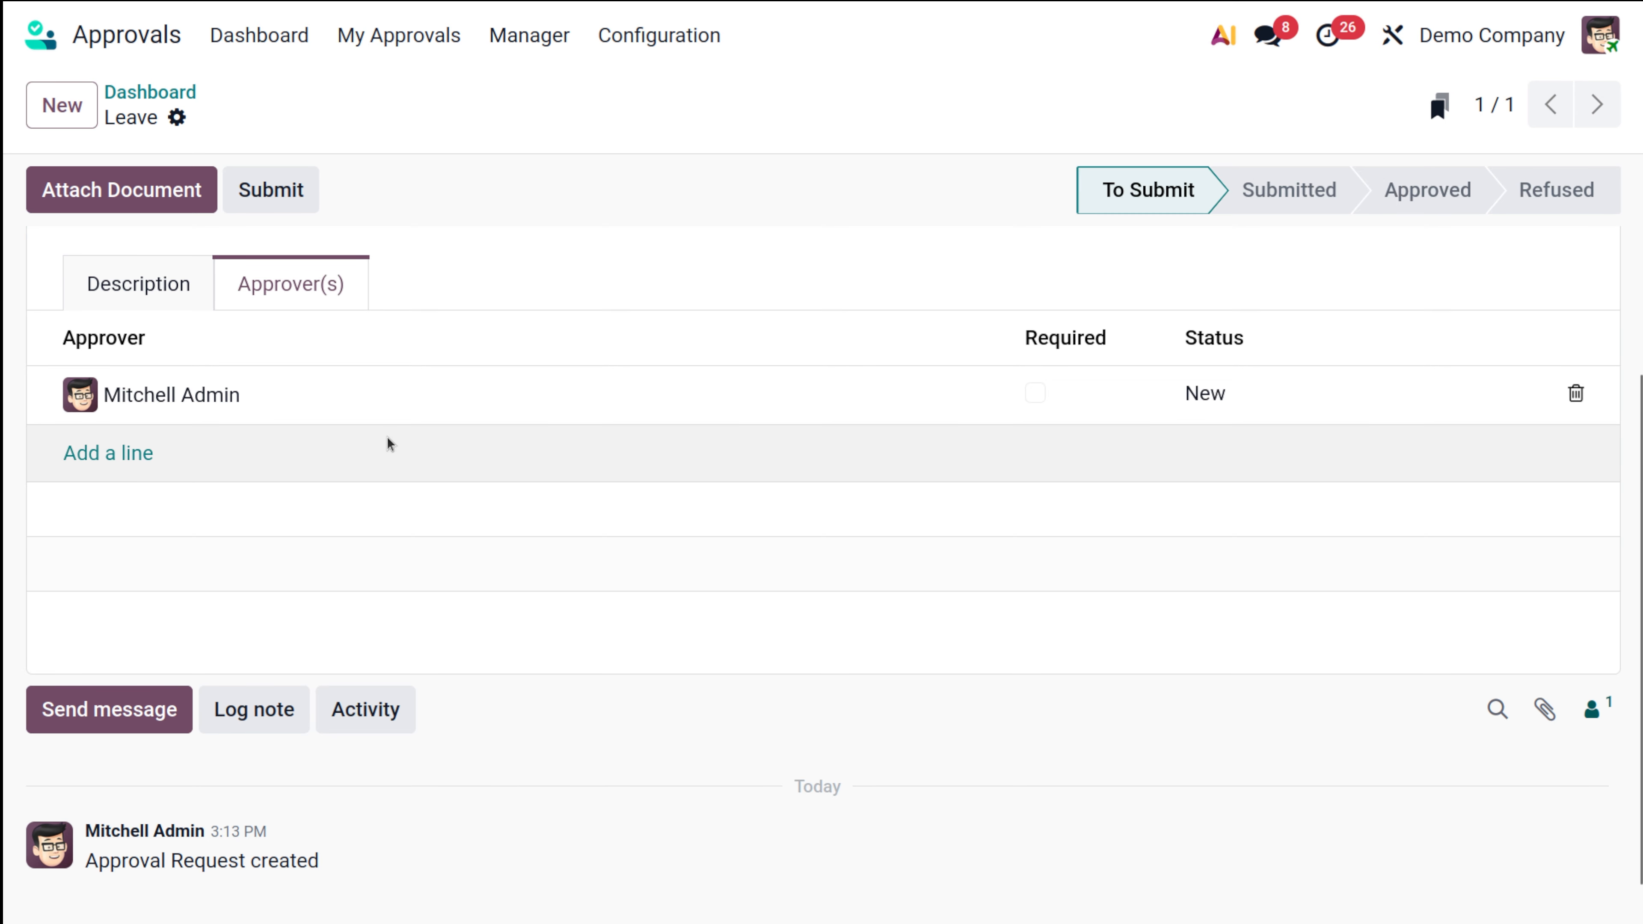
pyautogui.scroll(5, 386, 437)
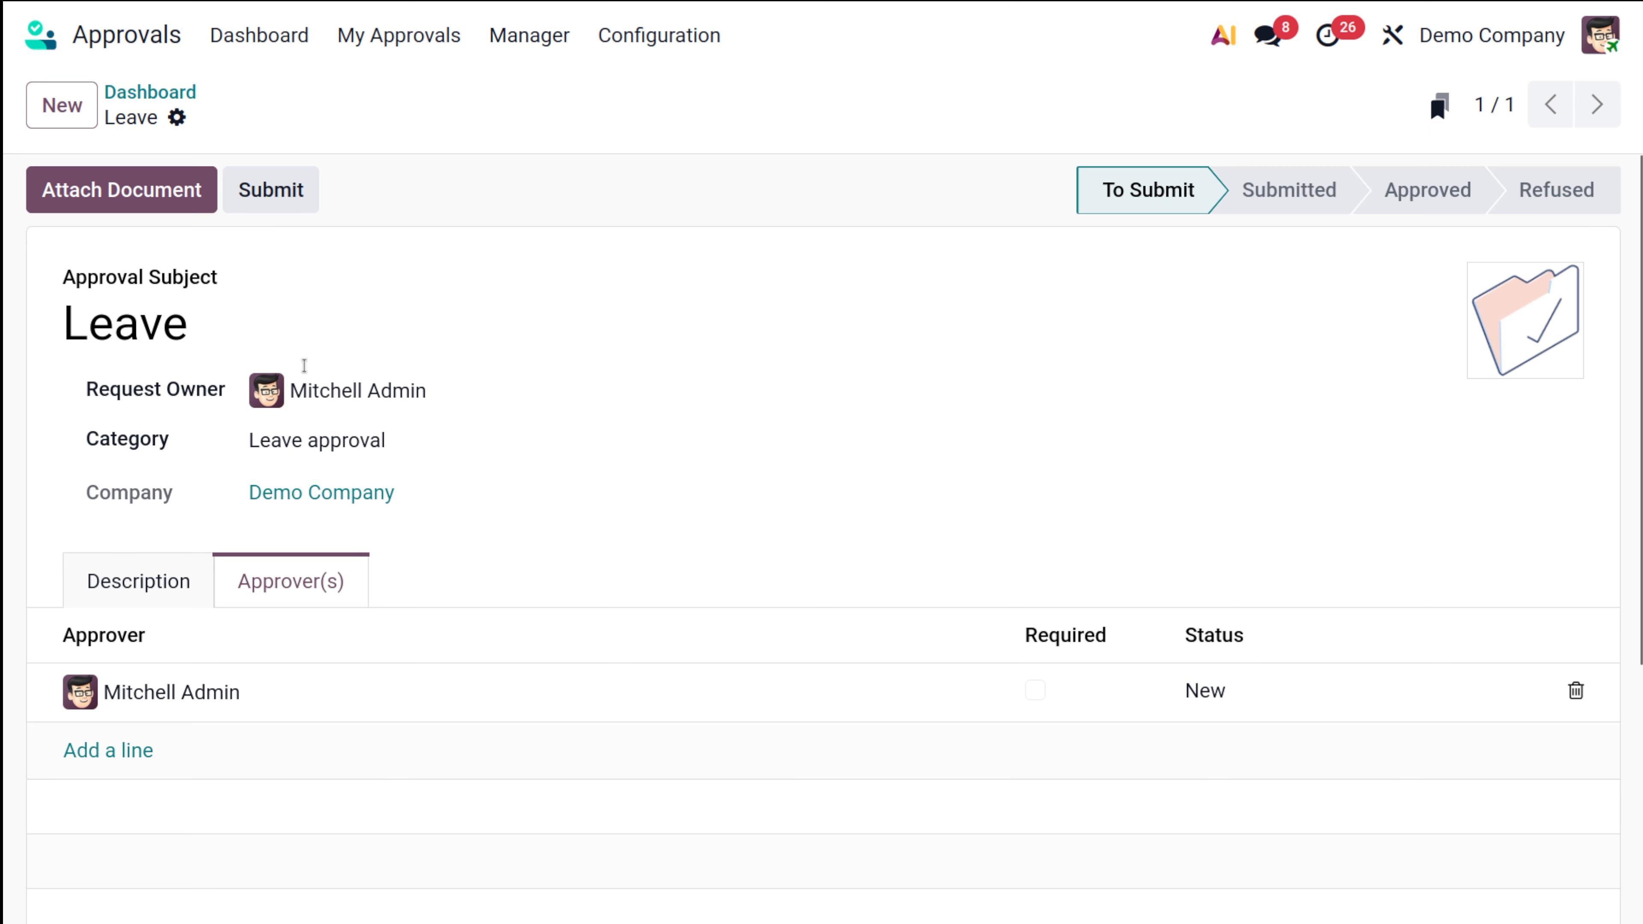
pyautogui.click(292, 190)
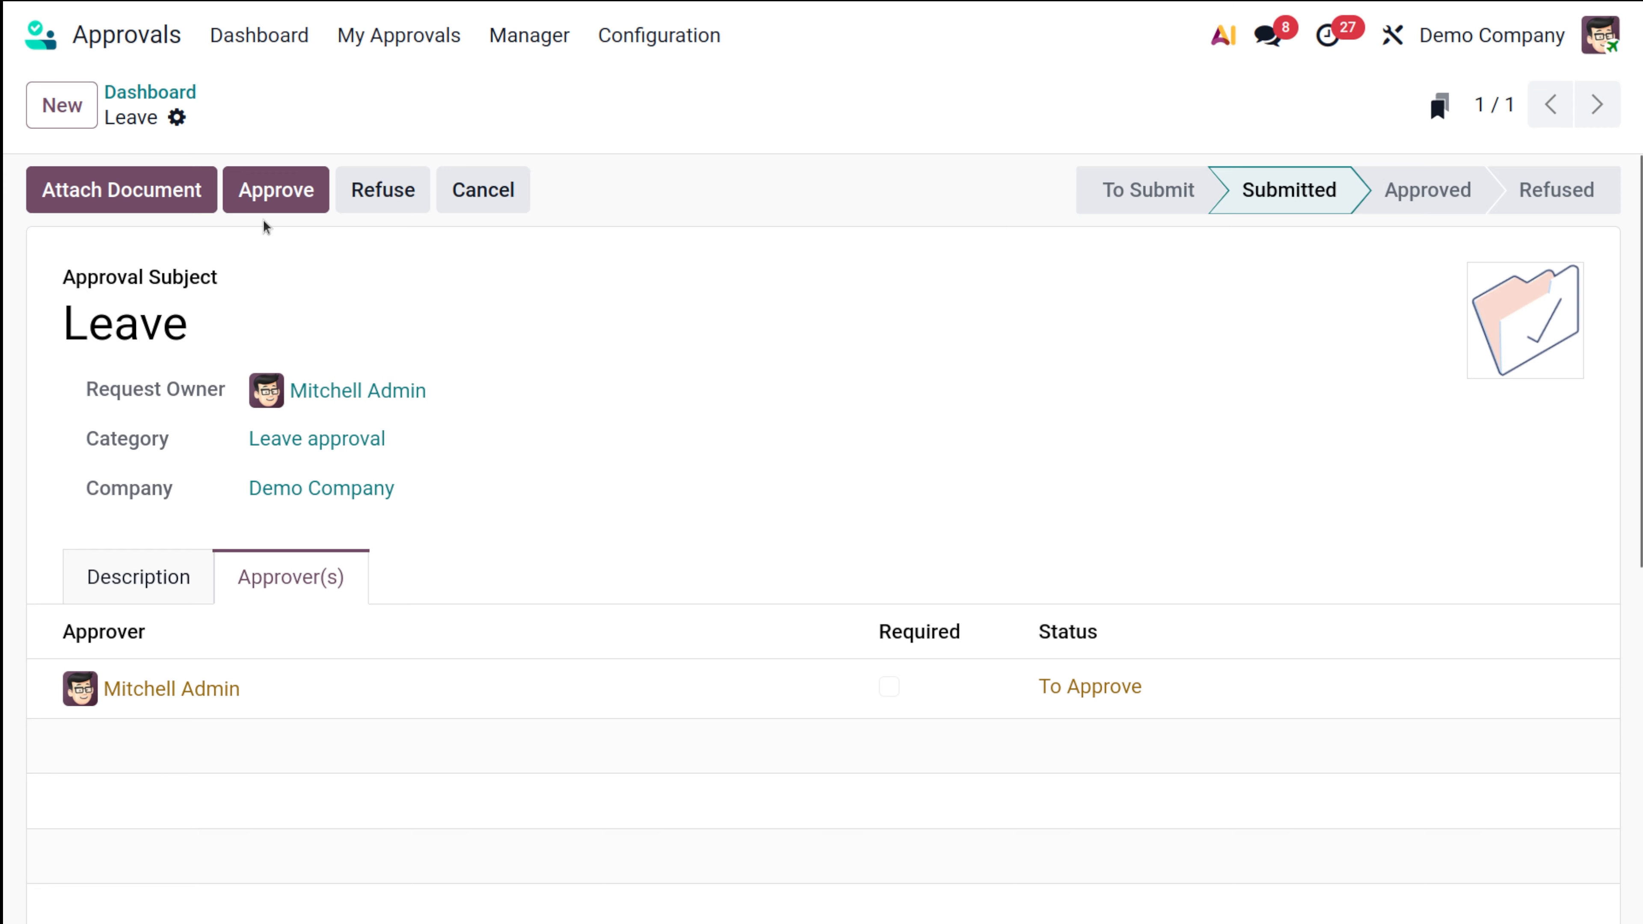
# Step: Try approve, withdraw, refuse and withdraw, then finally approve the Leave request and return to the dashboard
pyautogui.click(266, 194)
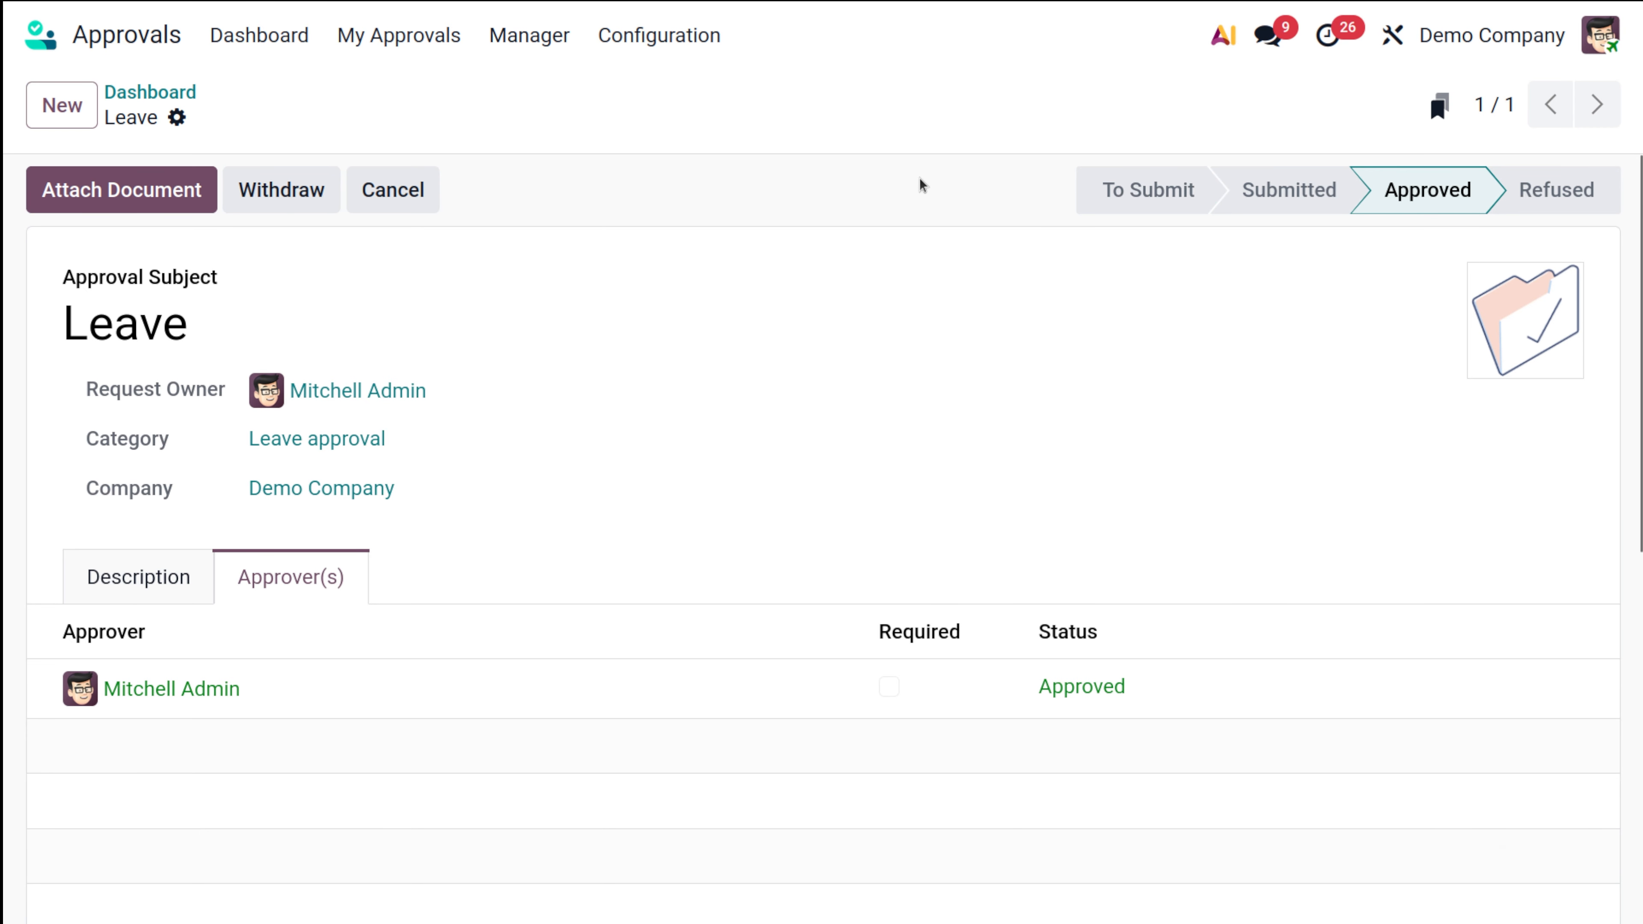
pyautogui.click(277, 192)
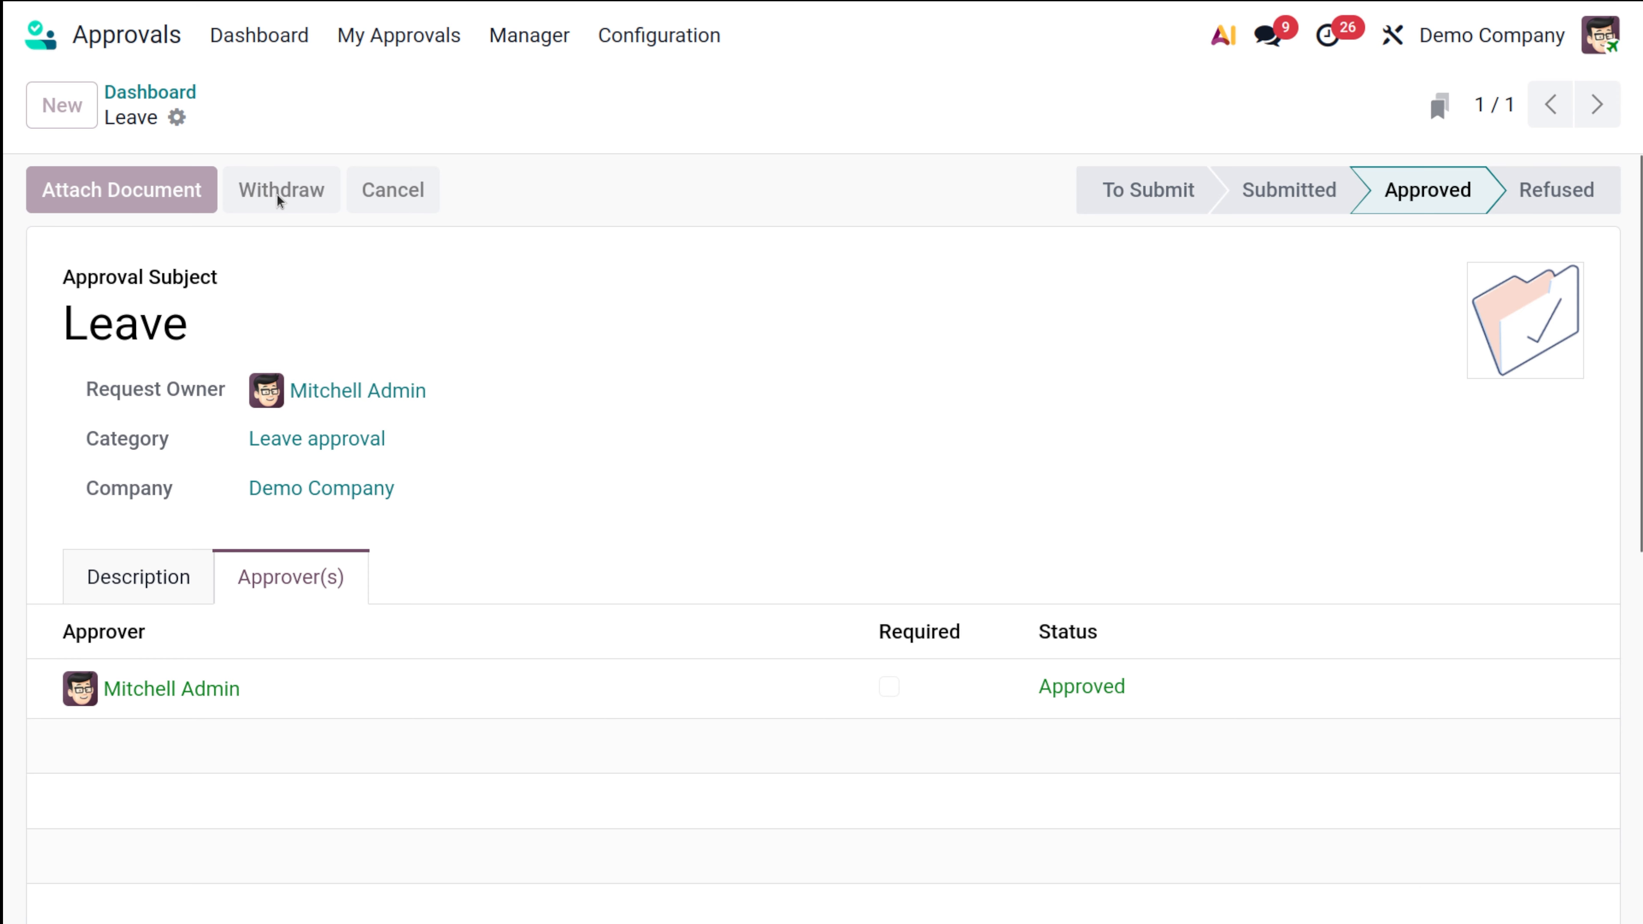
pyautogui.click(381, 181)
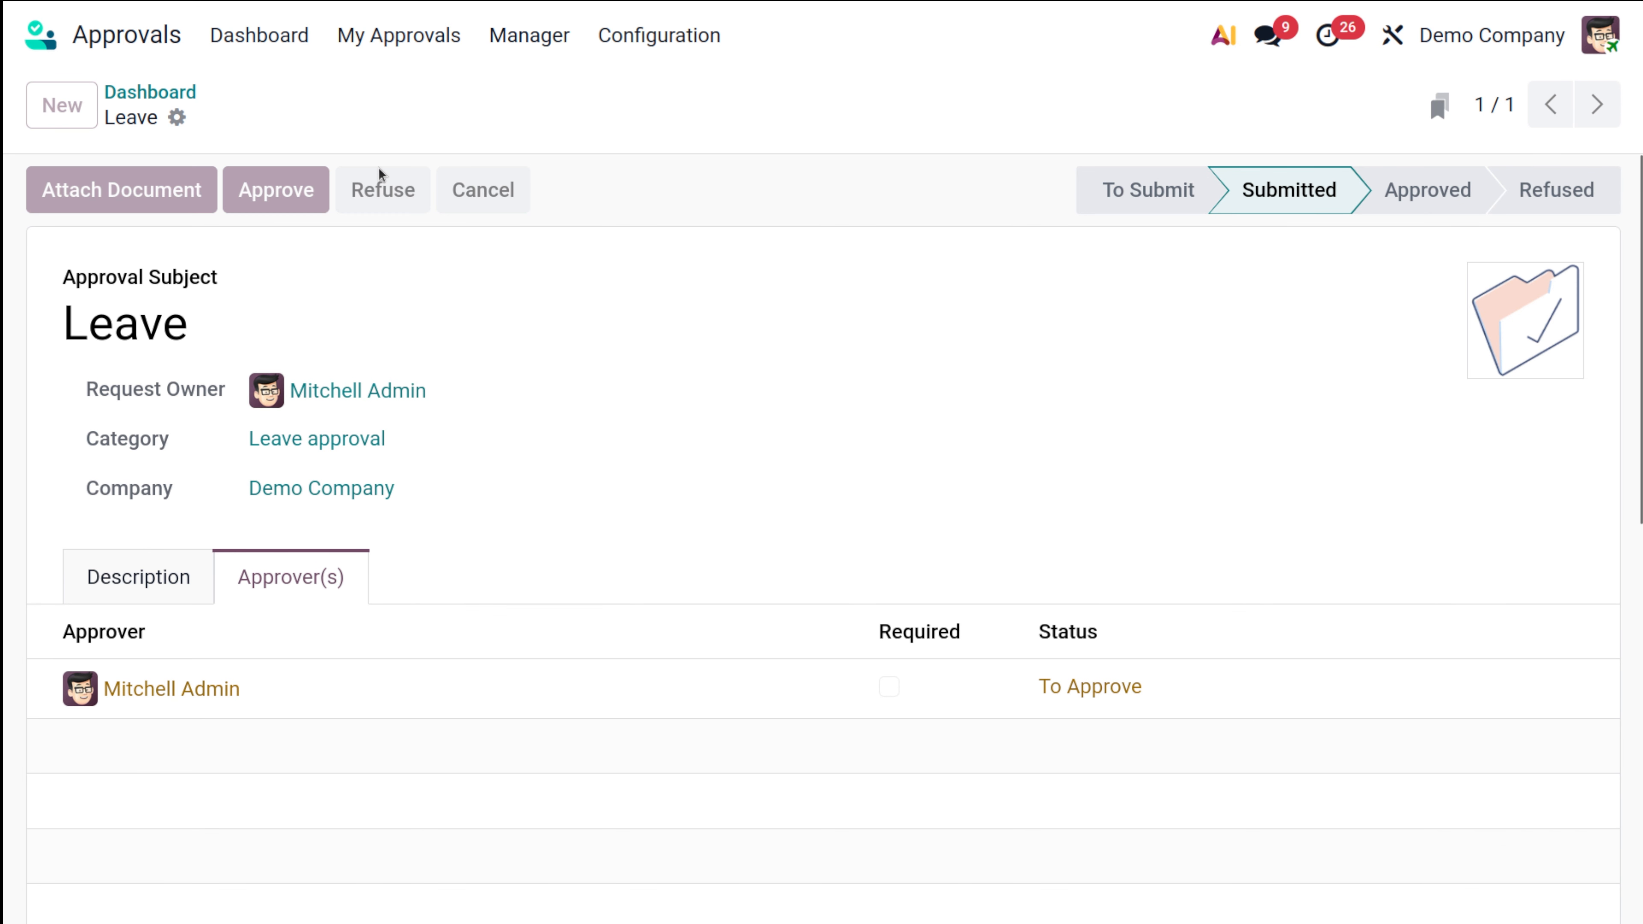
pyautogui.click(283, 200)
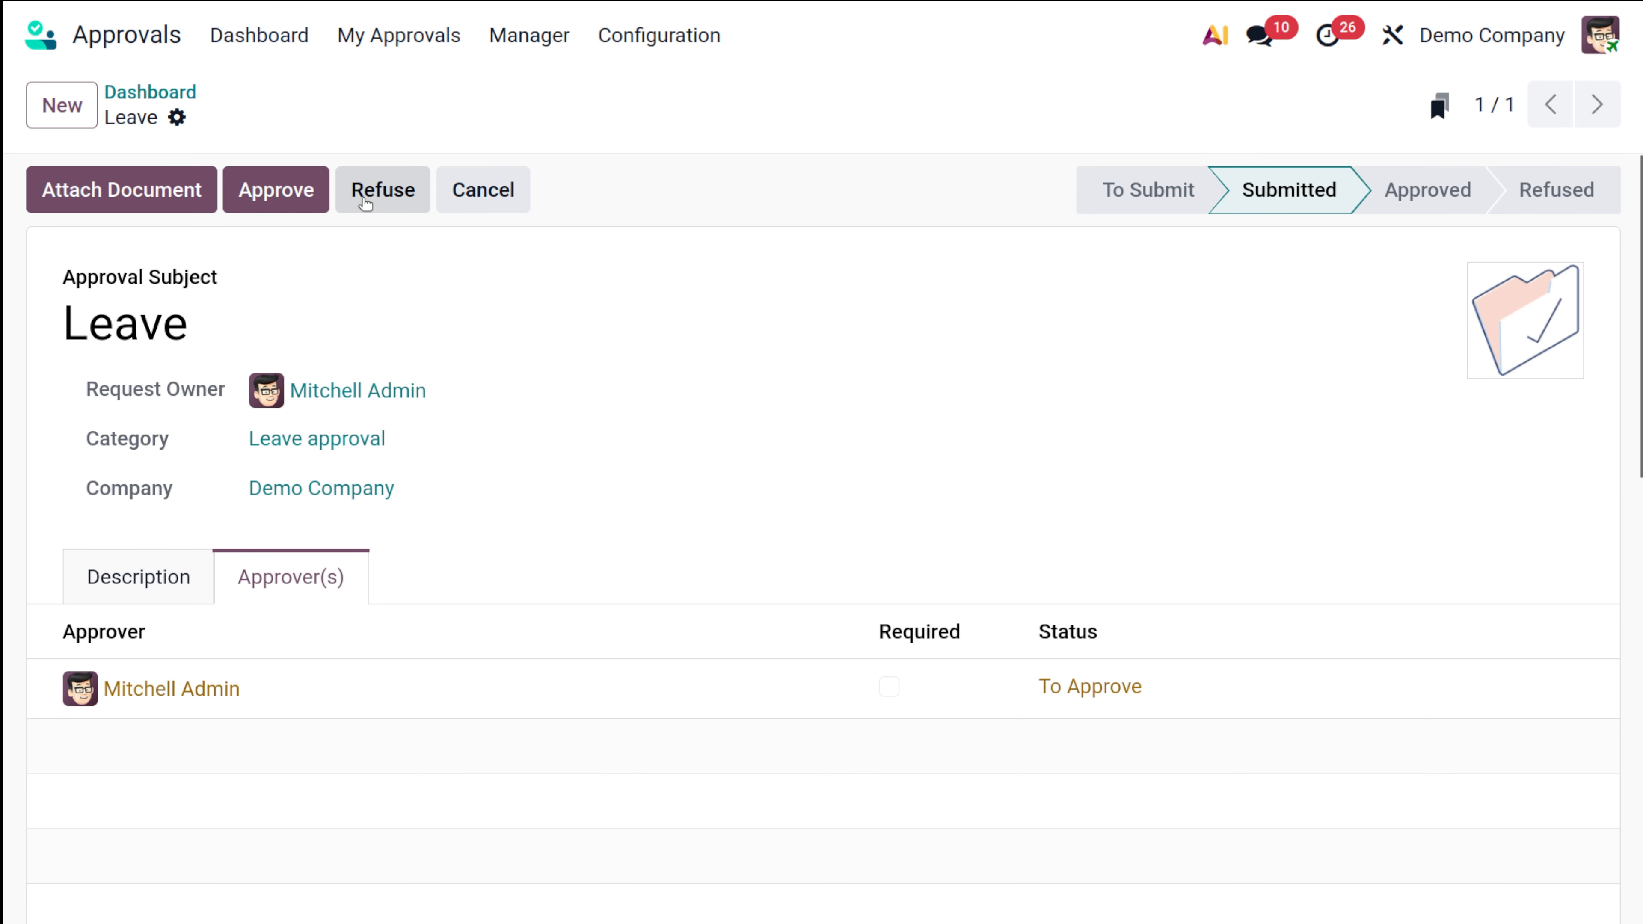
pyautogui.click(285, 193)
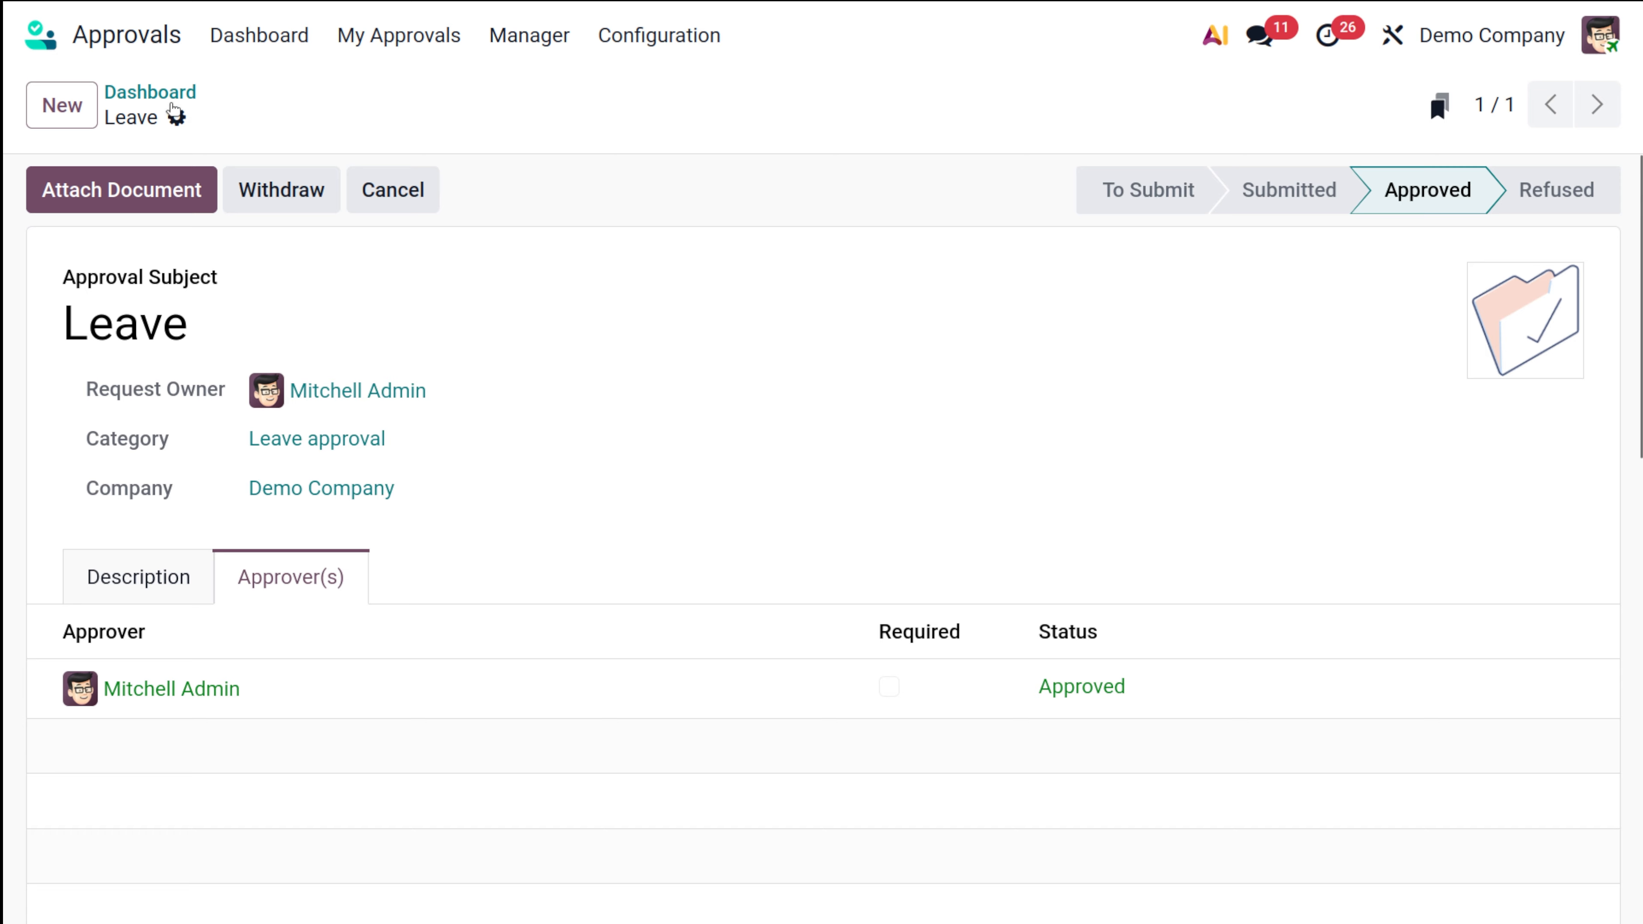
pyautogui.click(172, 98)
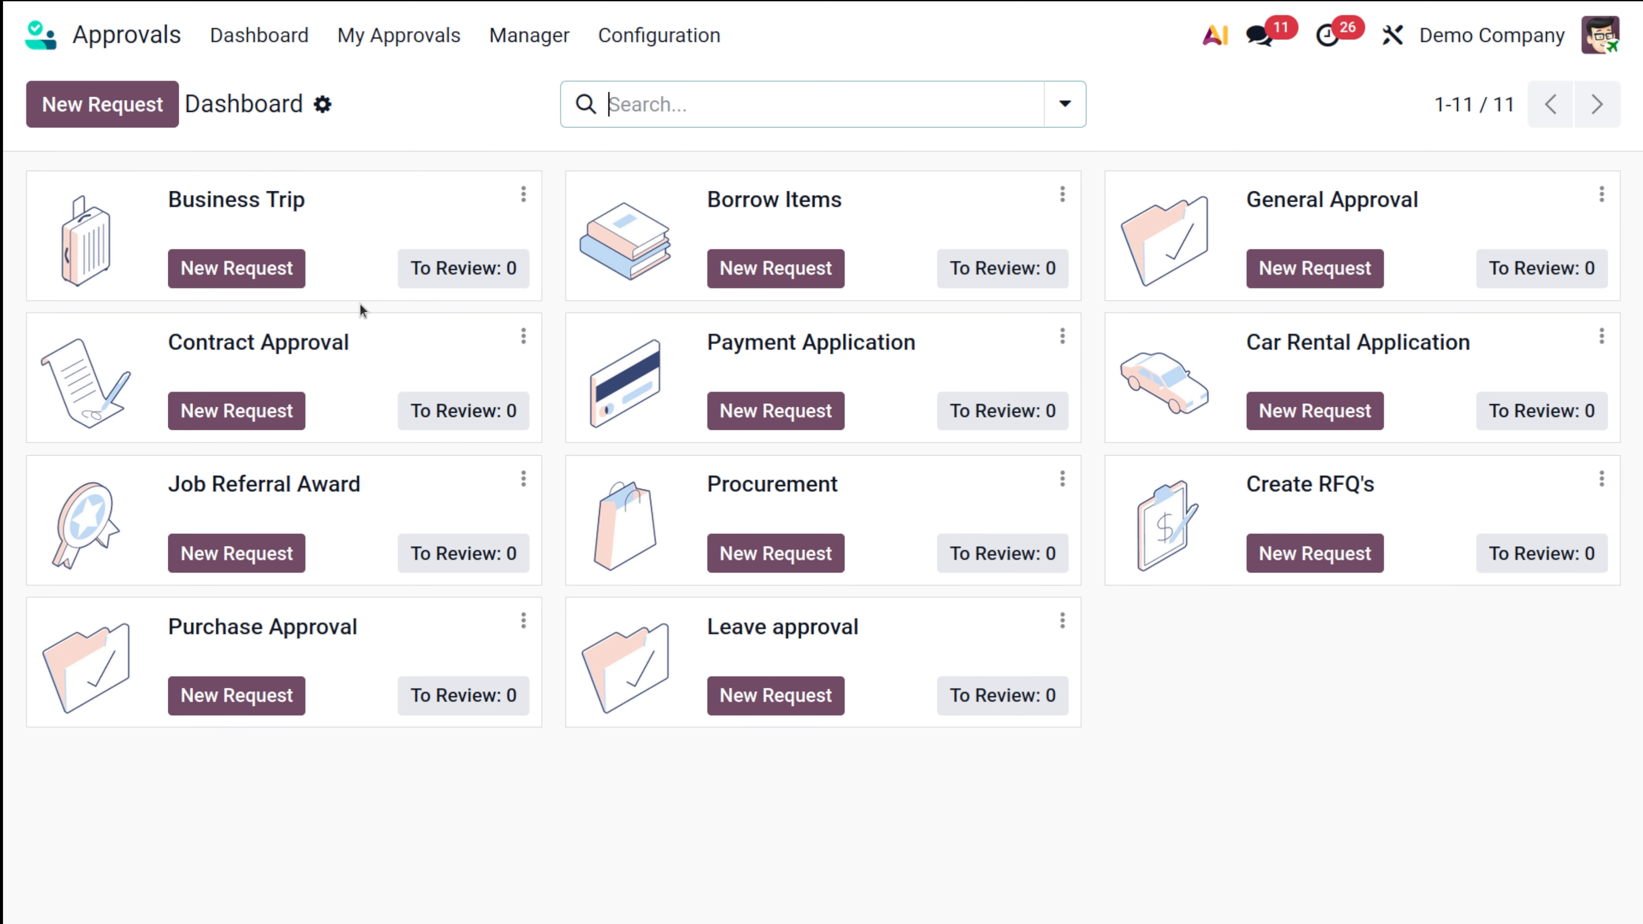
# Step: Show My Requests and scroll the board: Leave is Approved, 'Business trip to London' is To Submit
pyautogui.click(398, 36)
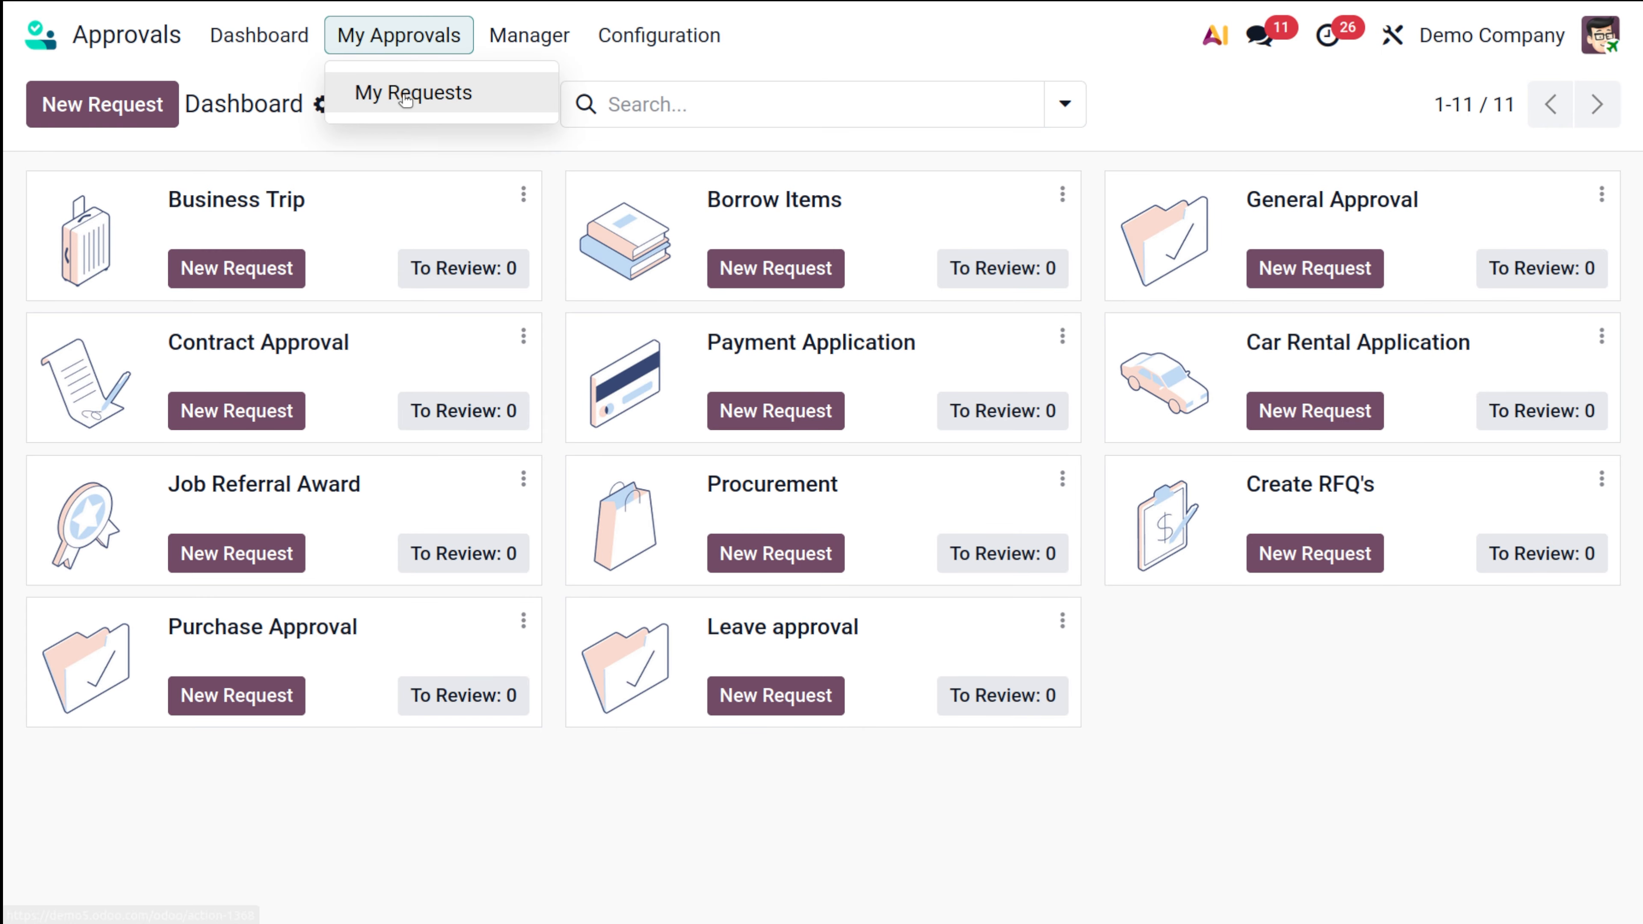
pyautogui.click(406, 97)
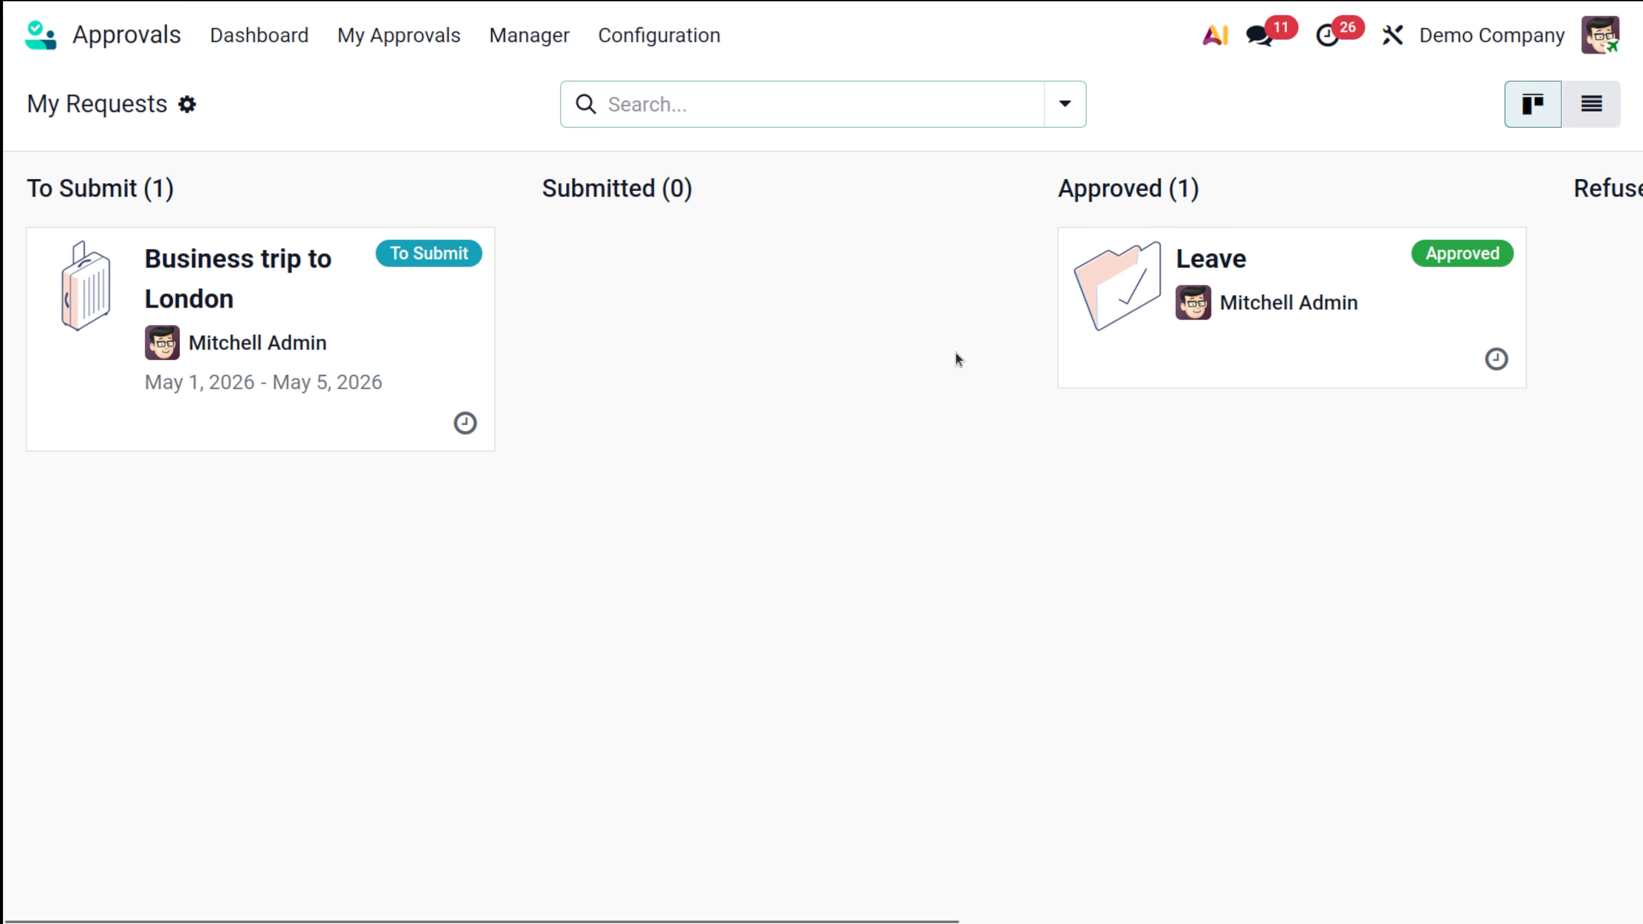
pyautogui.hscroll(10, 417, 302)
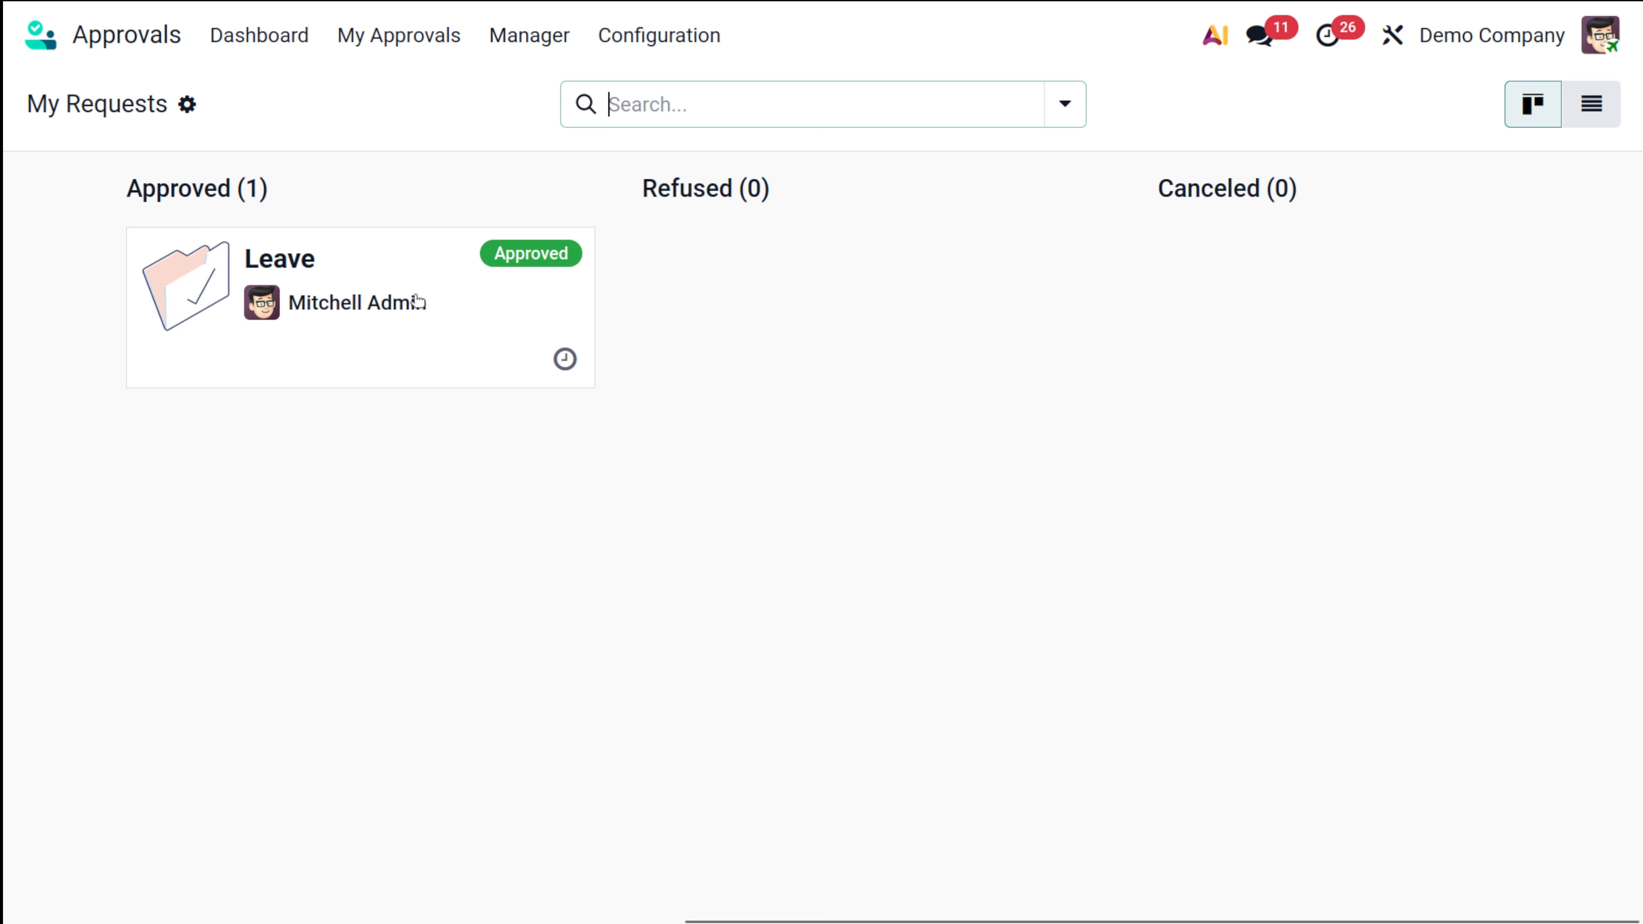
pyautogui.hscroll(-10, 418, 299)
pyautogui.hscroll(1, 418, 301)
pyautogui.hscroll(8, 417, 302)
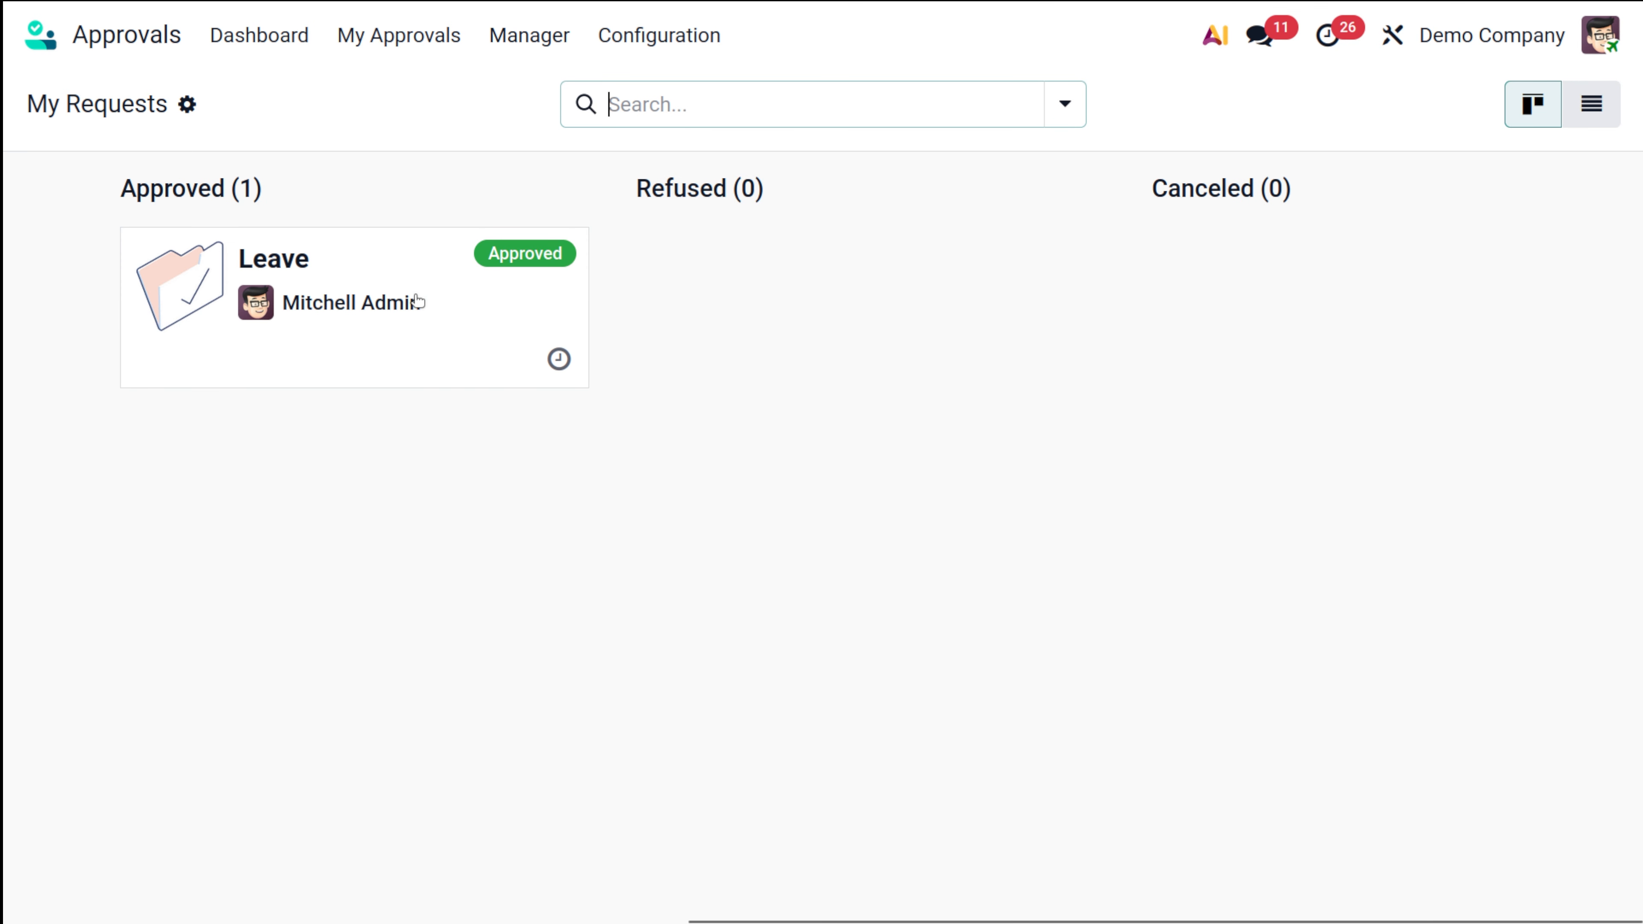
pyautogui.hscroll(-6, 417, 301)
pyautogui.hscroll(-3, 414, 293)
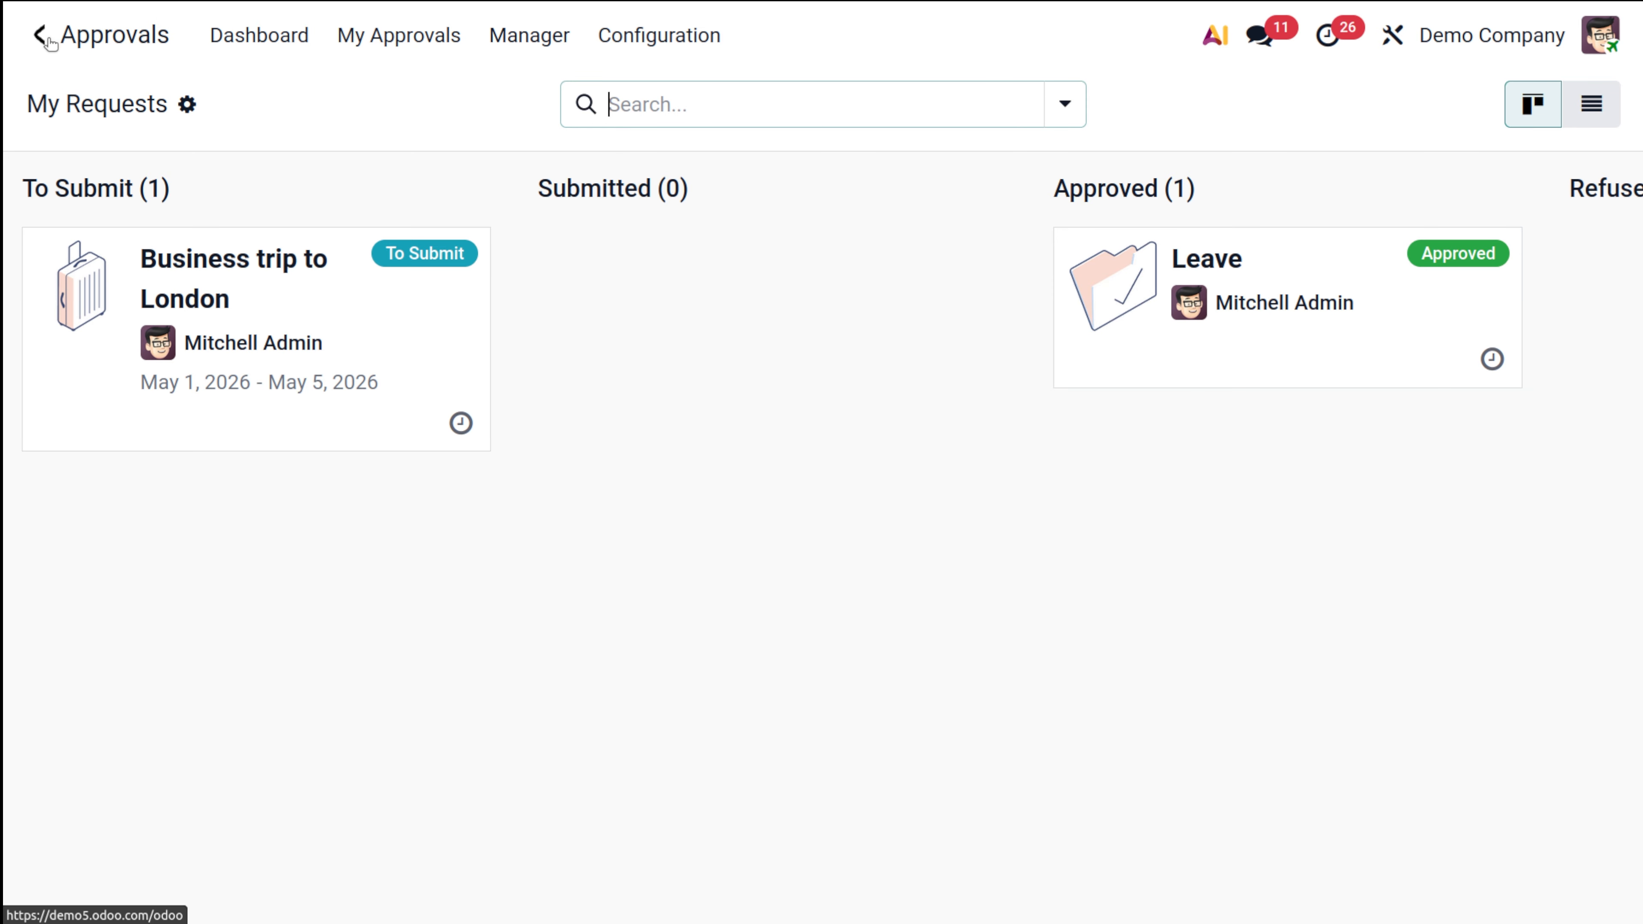
# Step: Leave Approvals for the home screen and sign out of the admin account
pyautogui.click(48, 39)
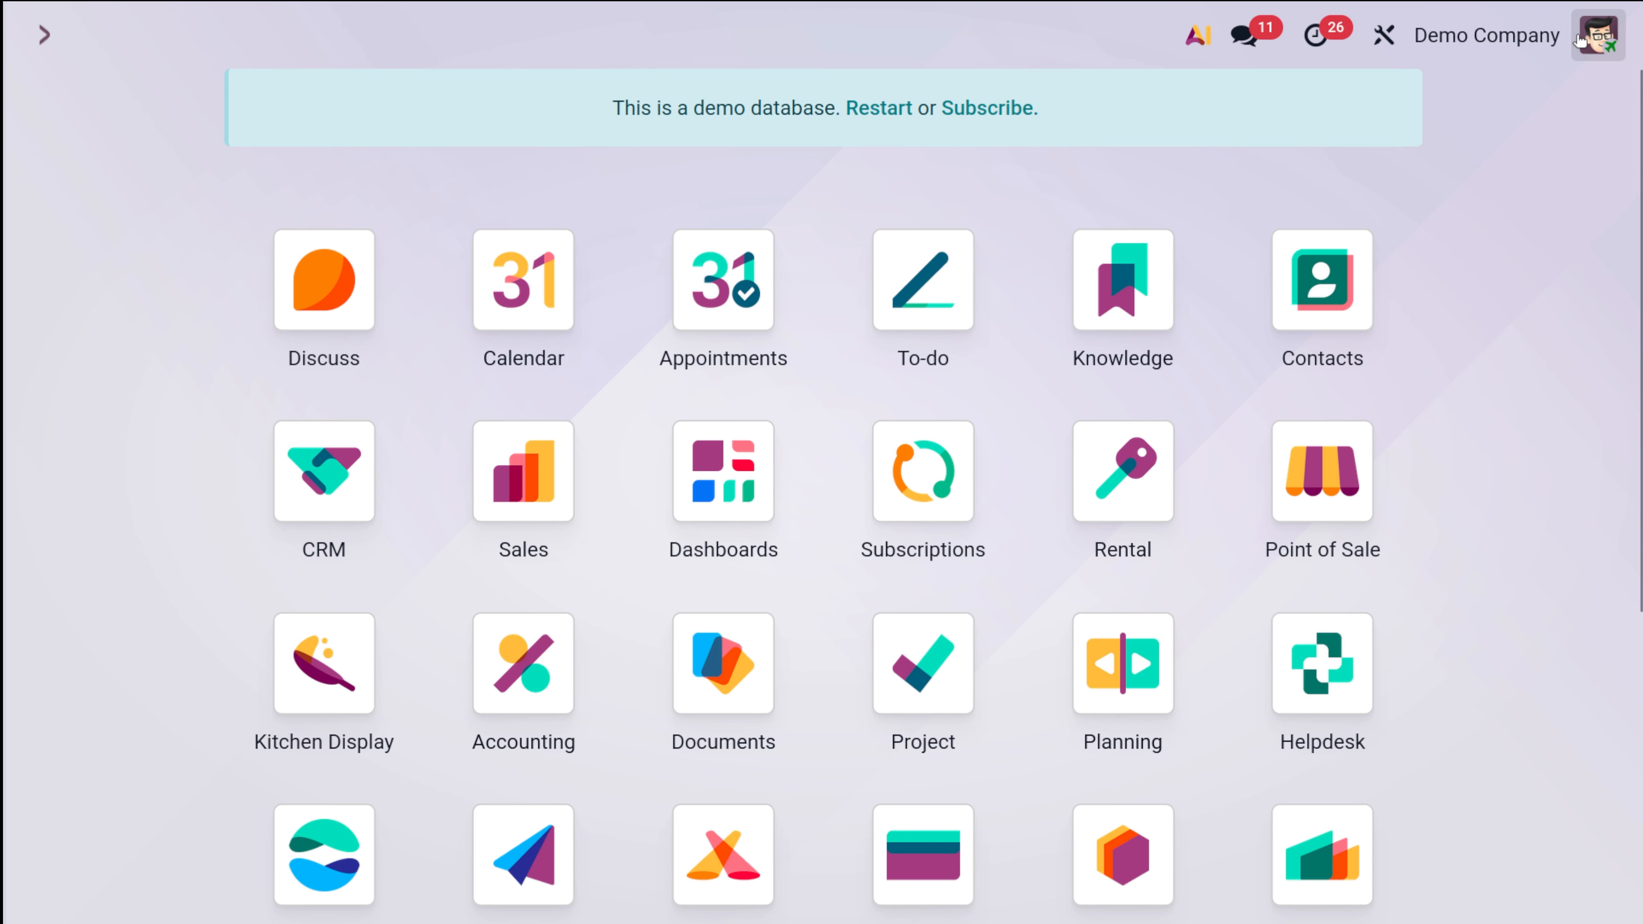
pyautogui.click(1579, 41)
pyautogui.press('Escape')
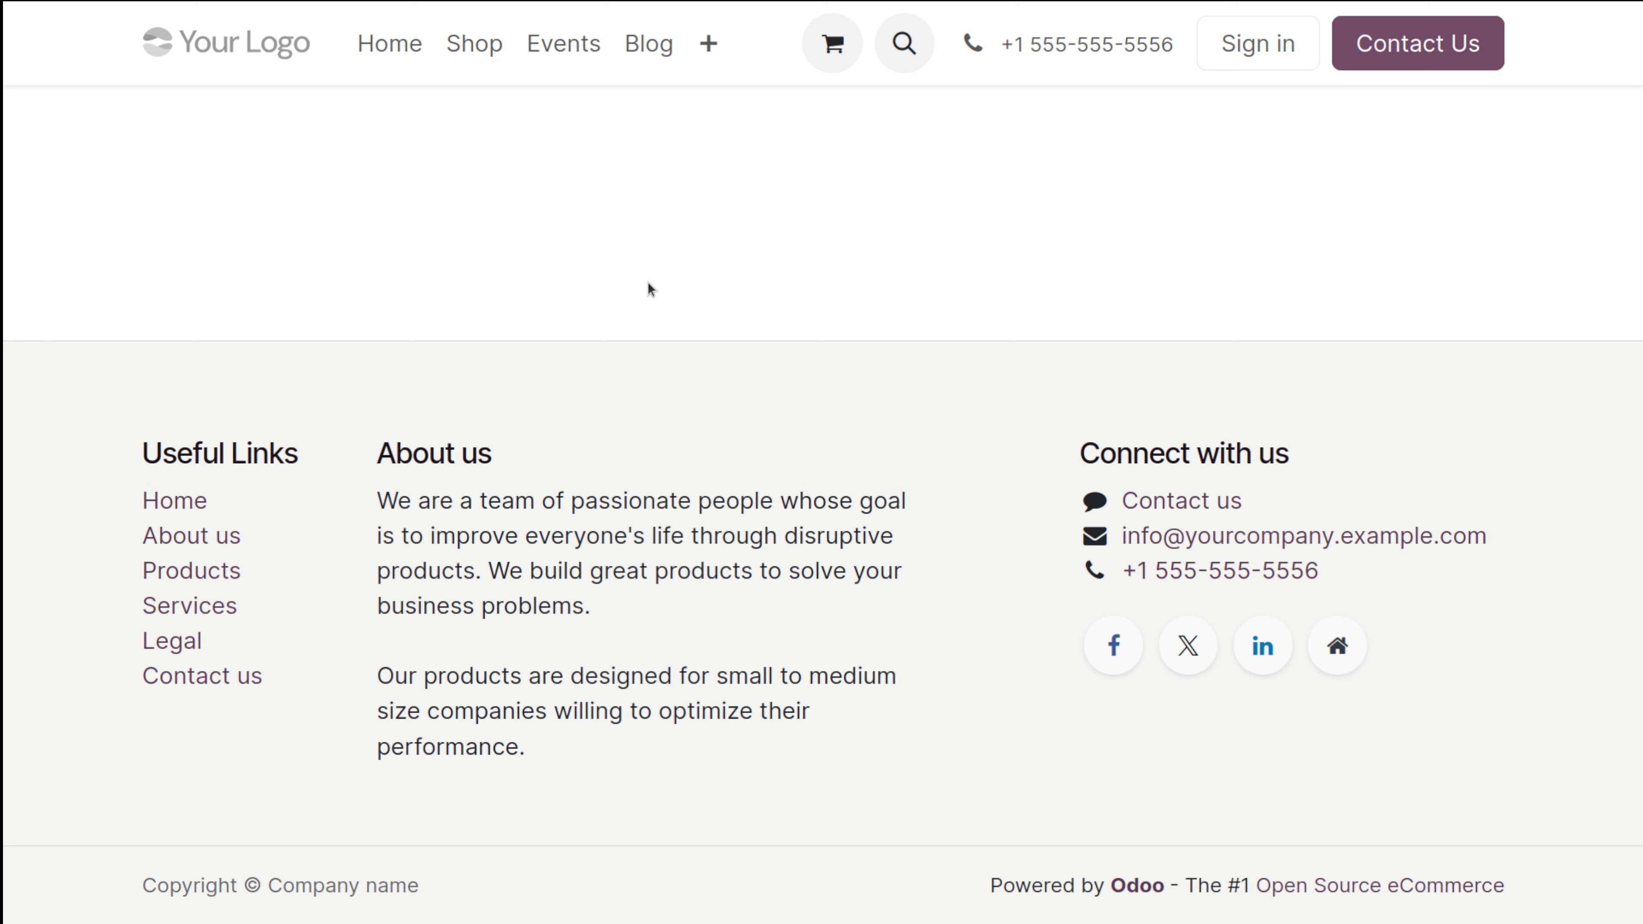
# Step: Log in with the demo user's login and password, declining the browser's save-password prompt
pyautogui.write('m')
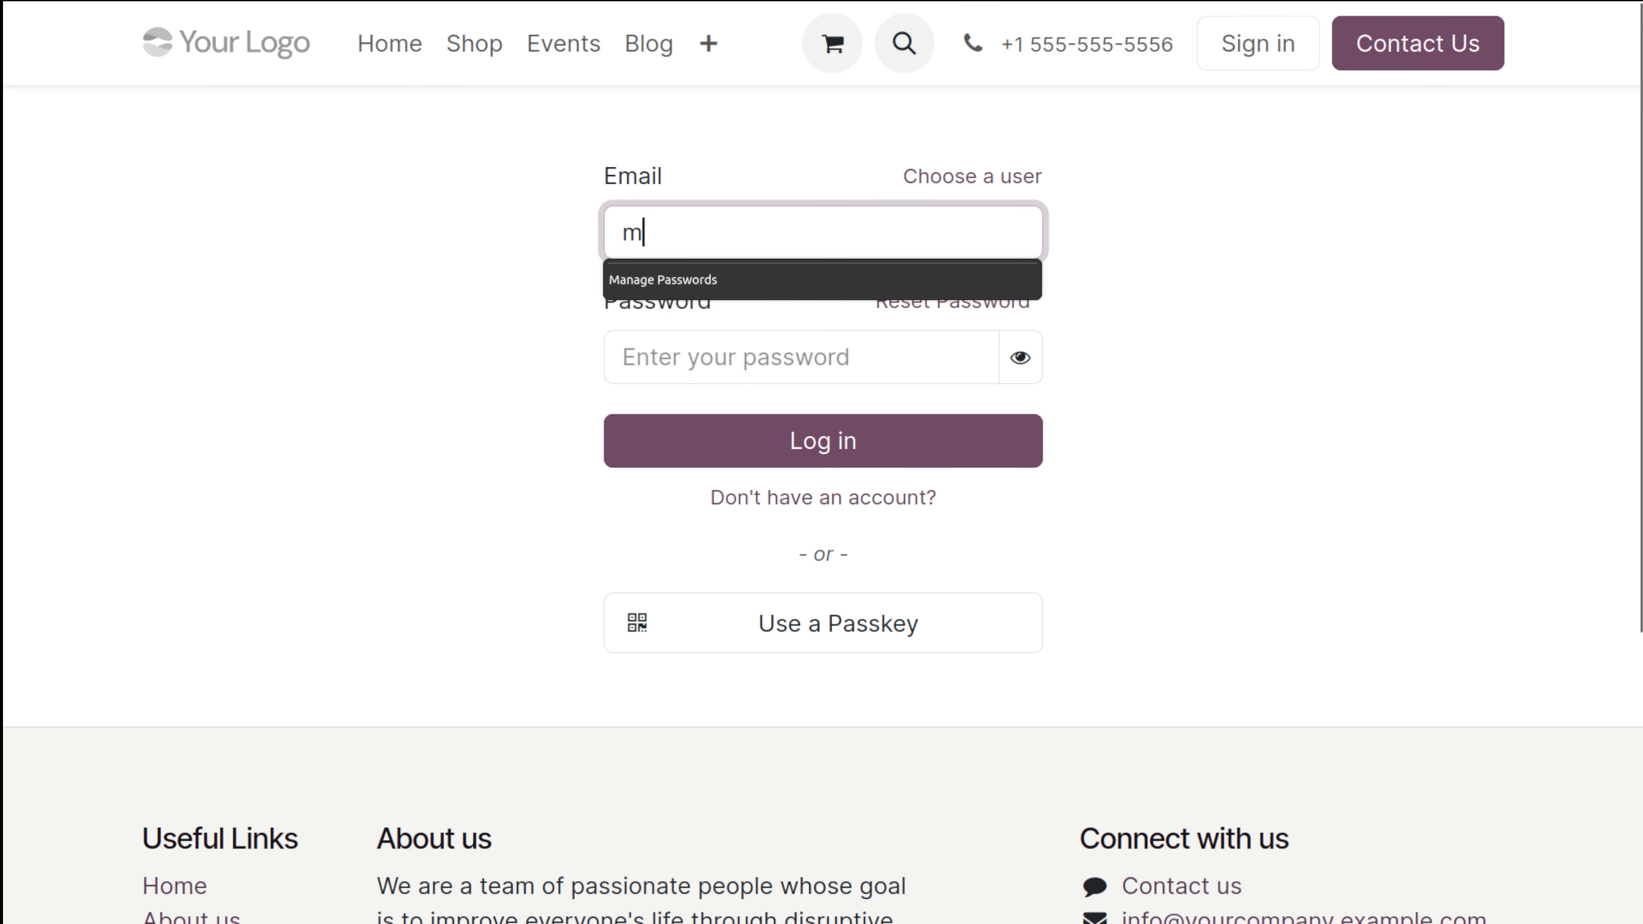
pyautogui.press('BackSpace')
pyautogui.write('demo')
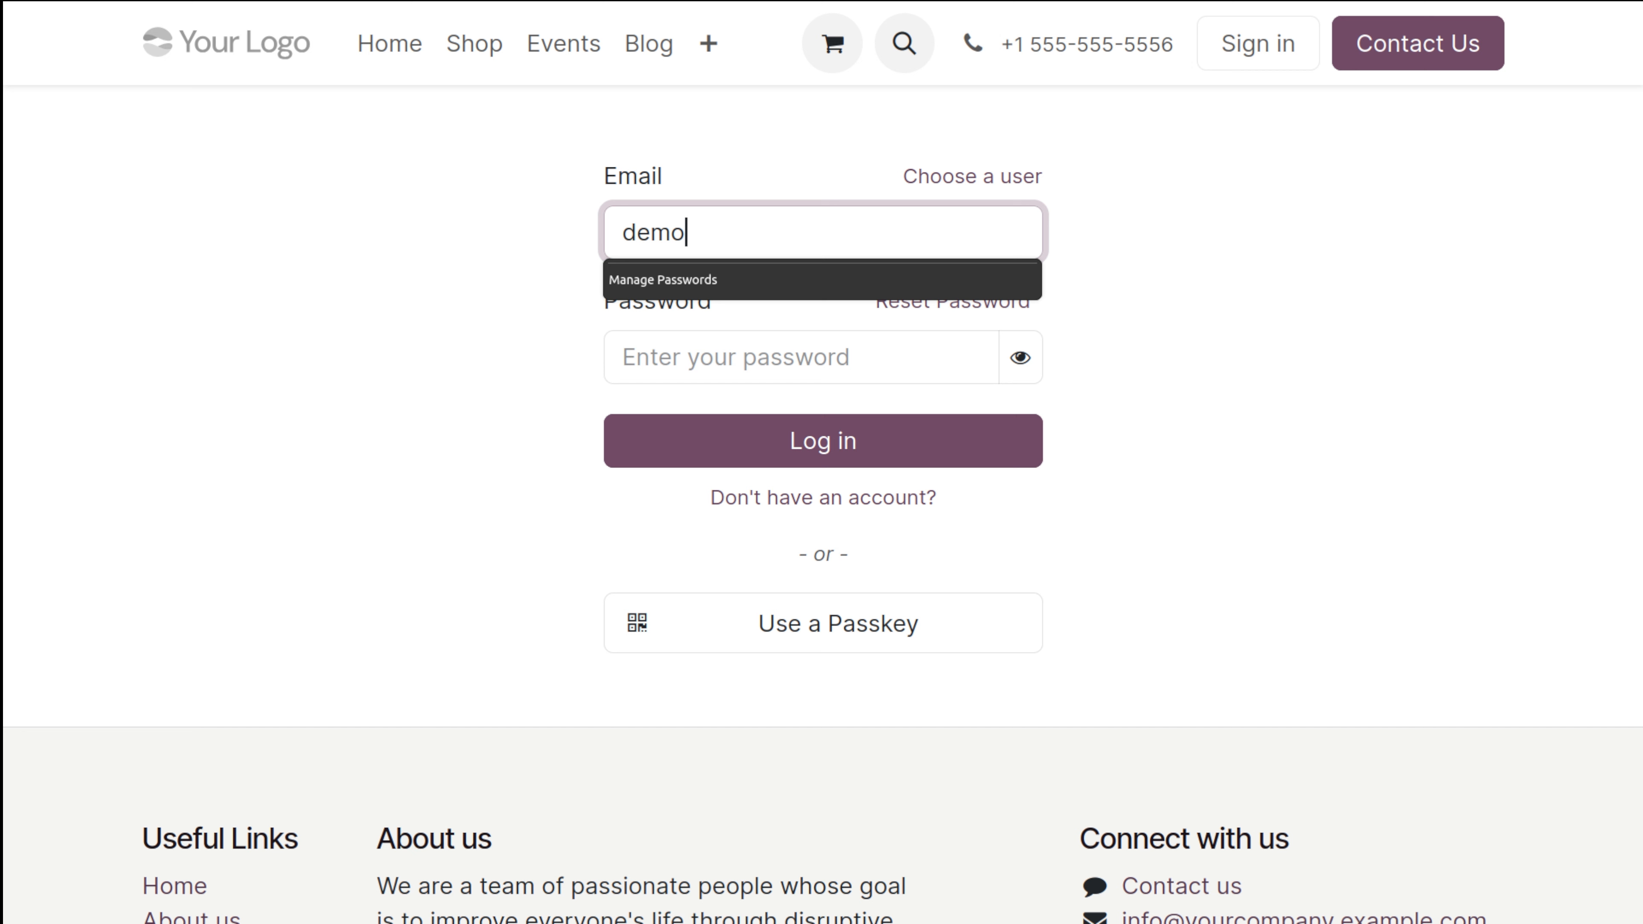
pyautogui.click(830, 365)
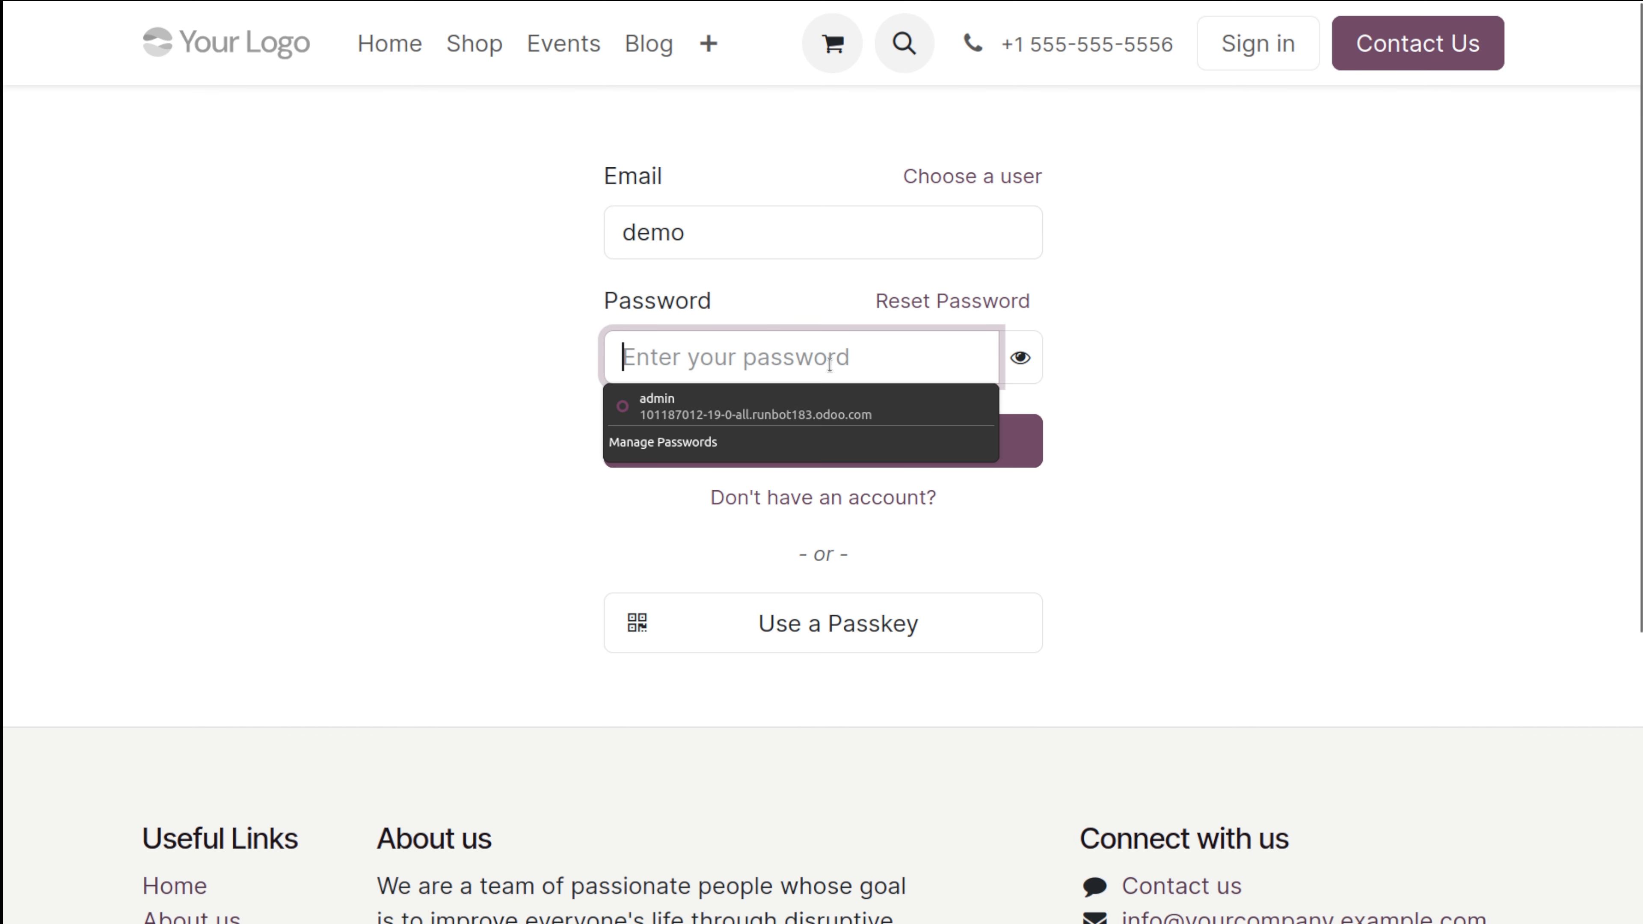
pyautogui.write('demo')
pyautogui.press('Return')
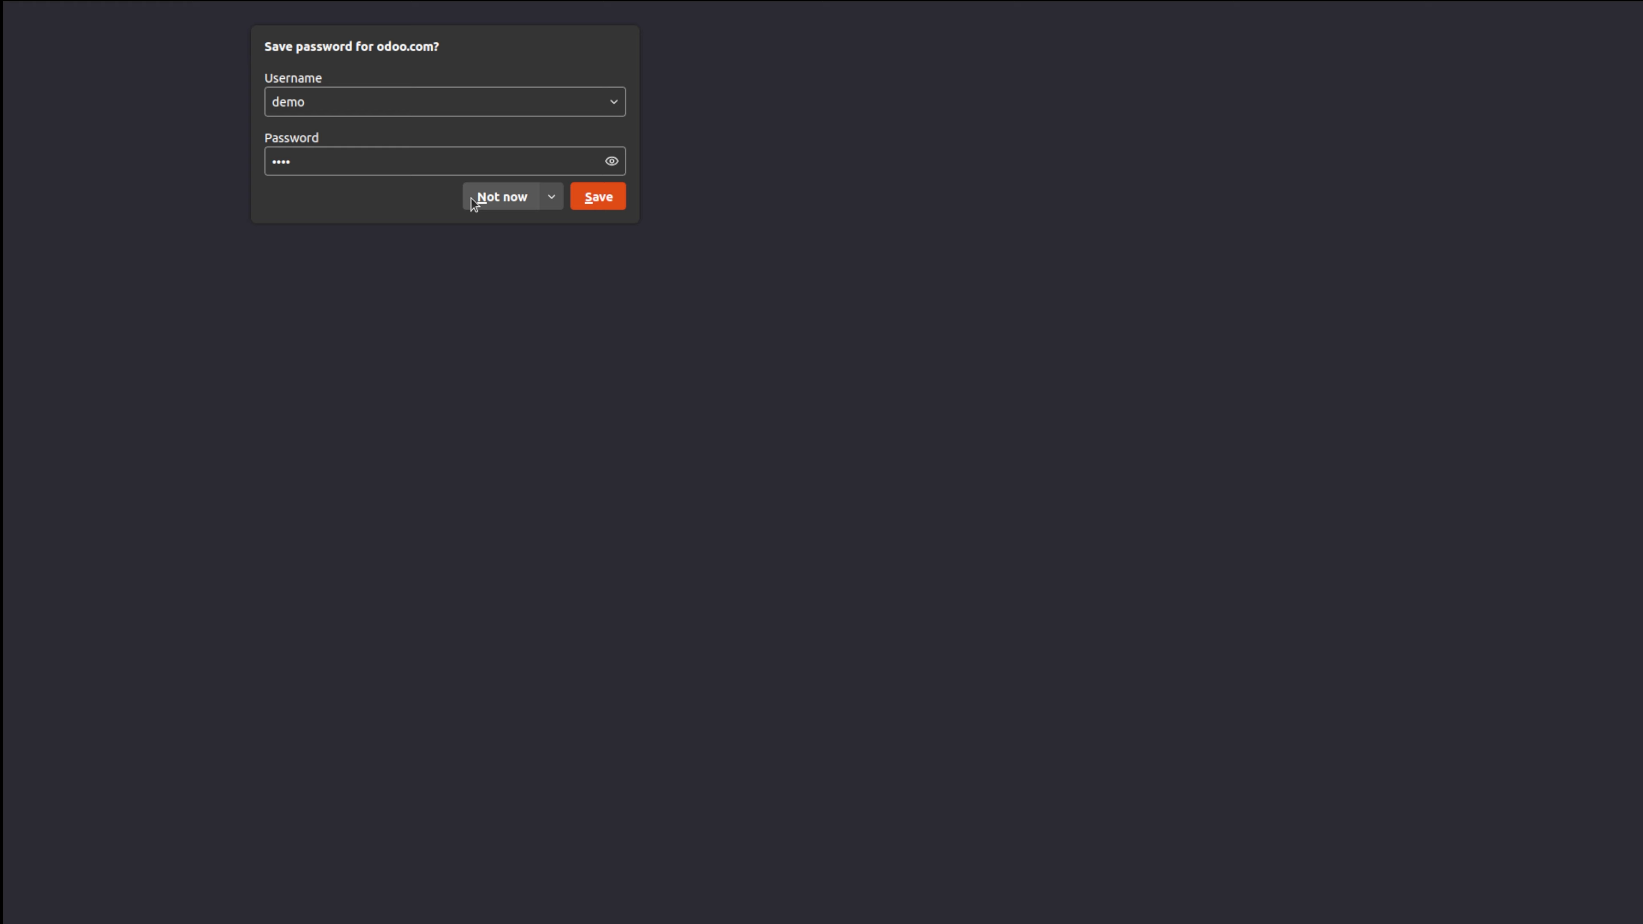
pyautogui.click(502, 203)
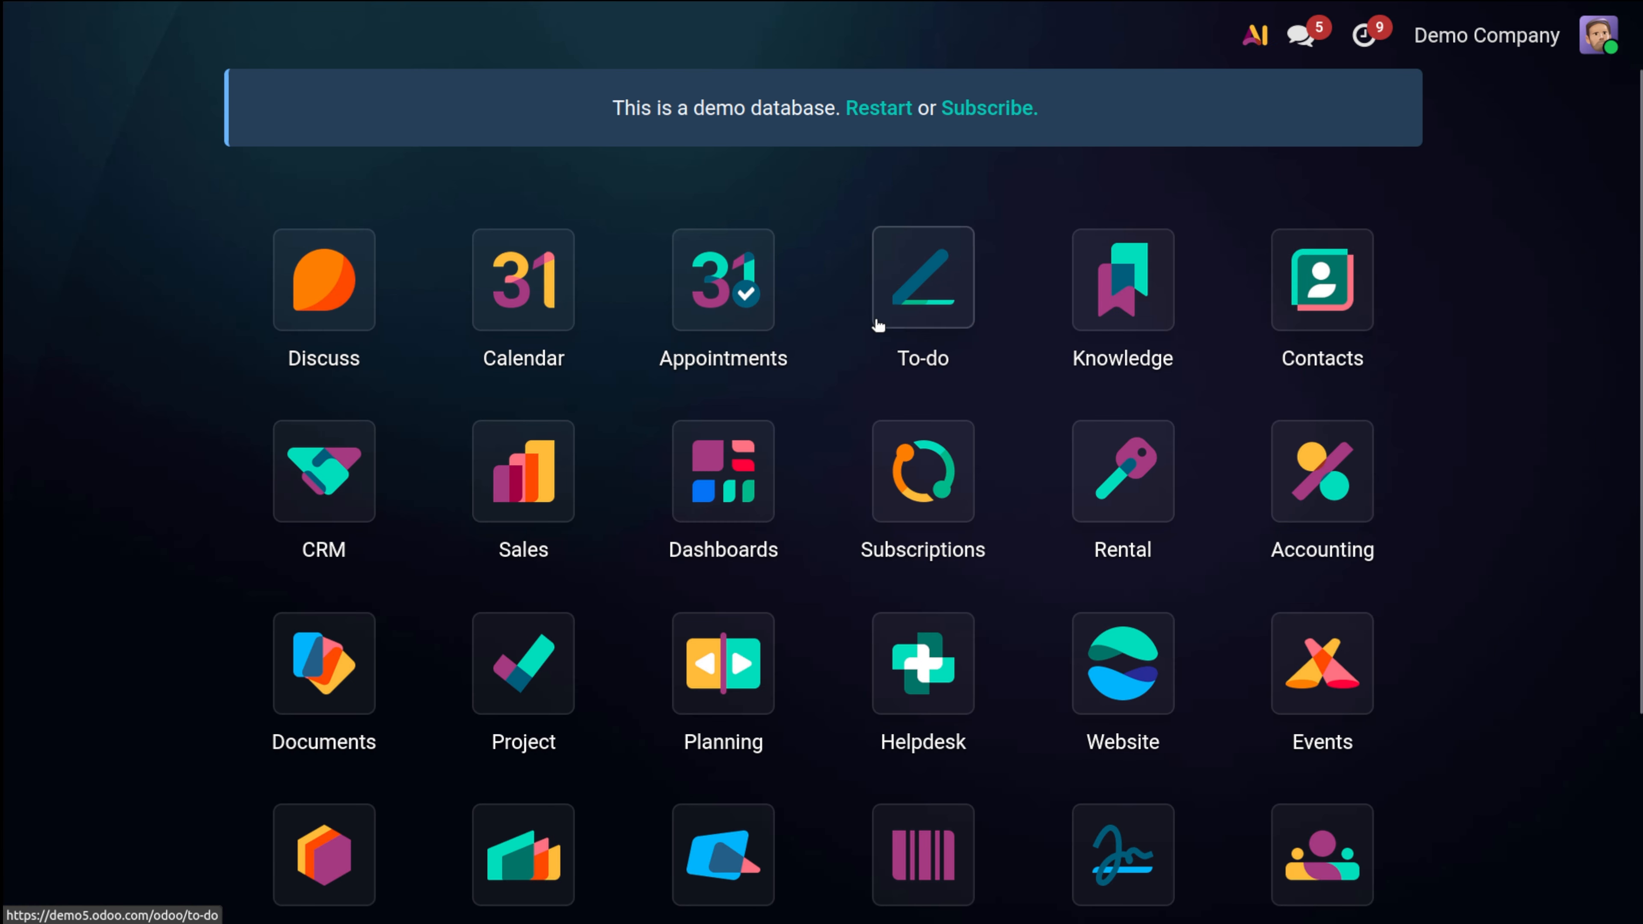
# Step: Change the demo user's theme to Light in My Preferences and save
pyautogui.click(1595, 43)
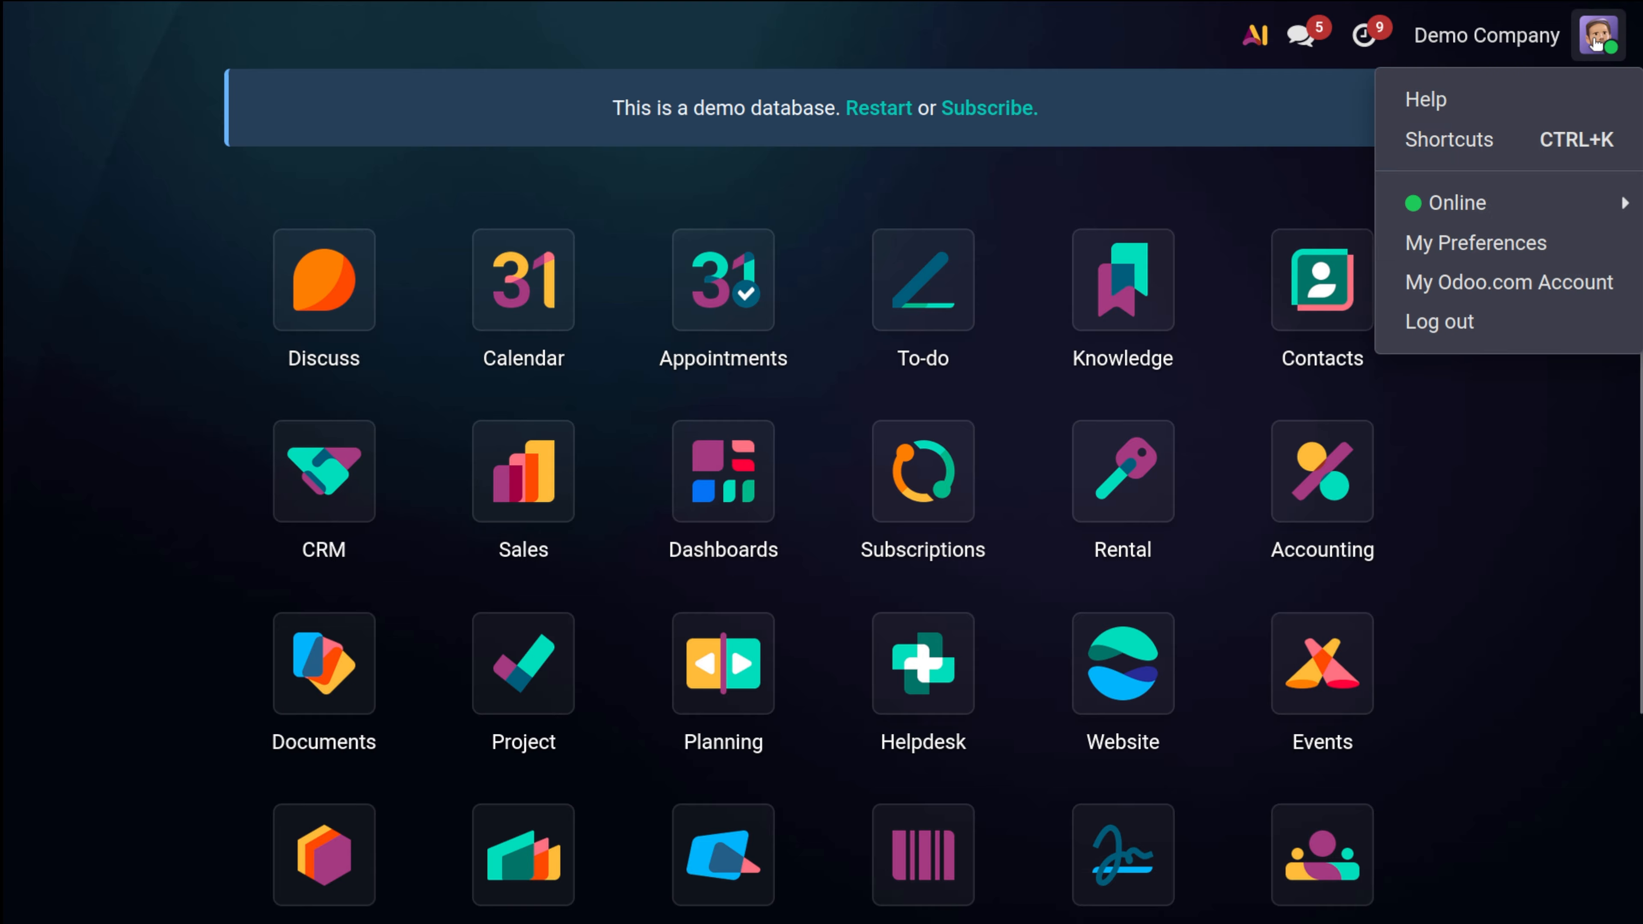
pyautogui.click(1450, 256)
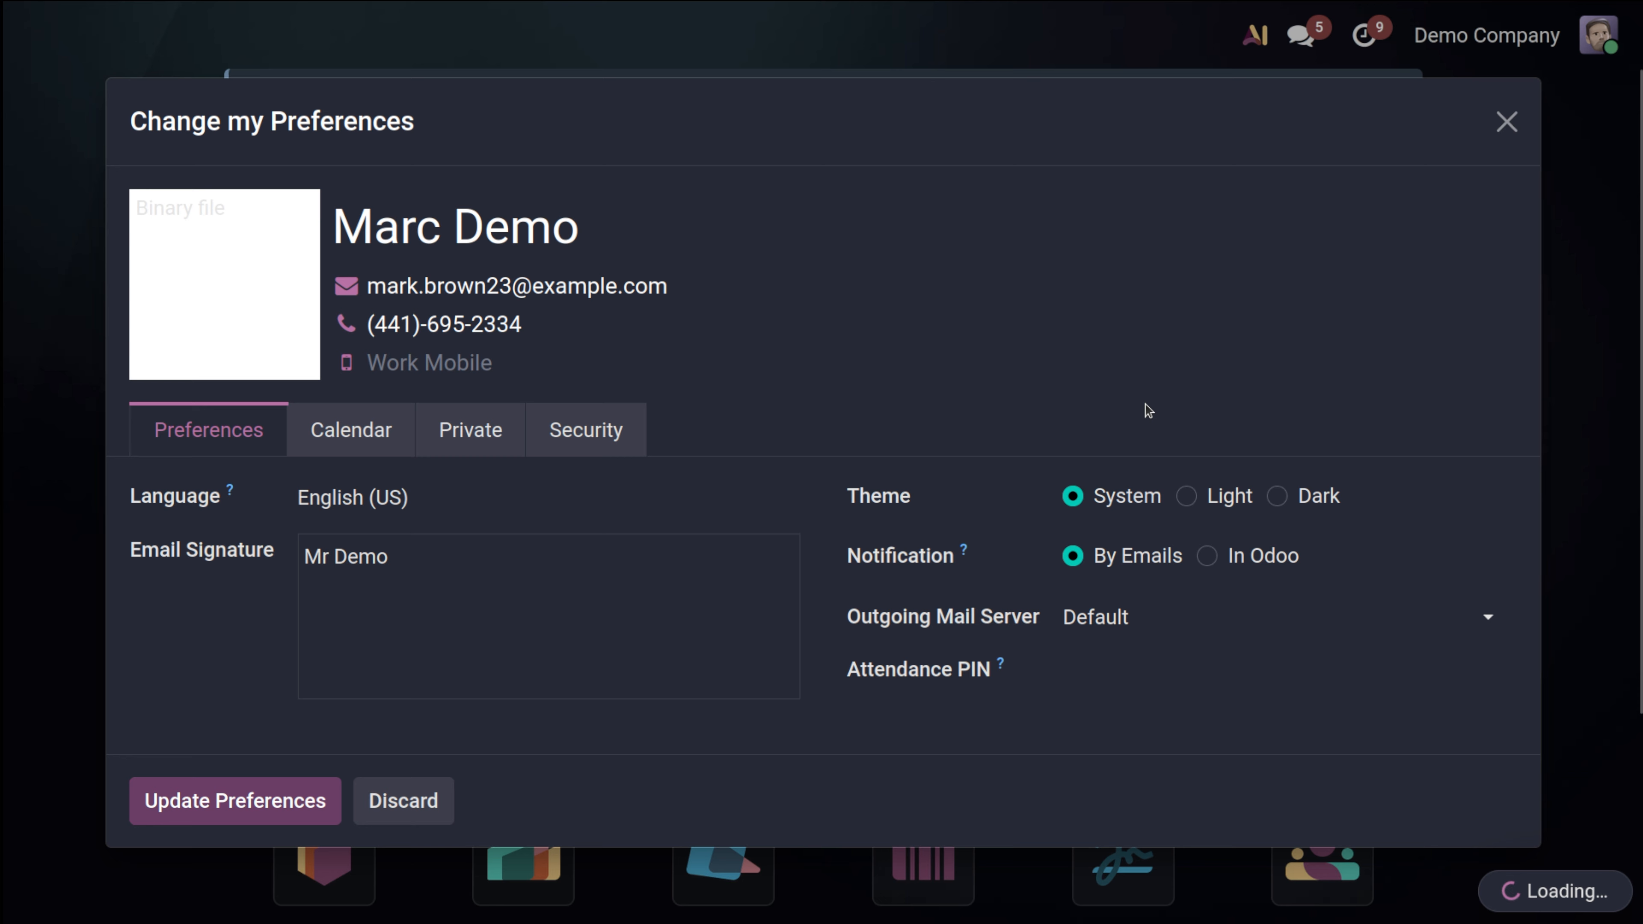
pyautogui.click(1186, 496)
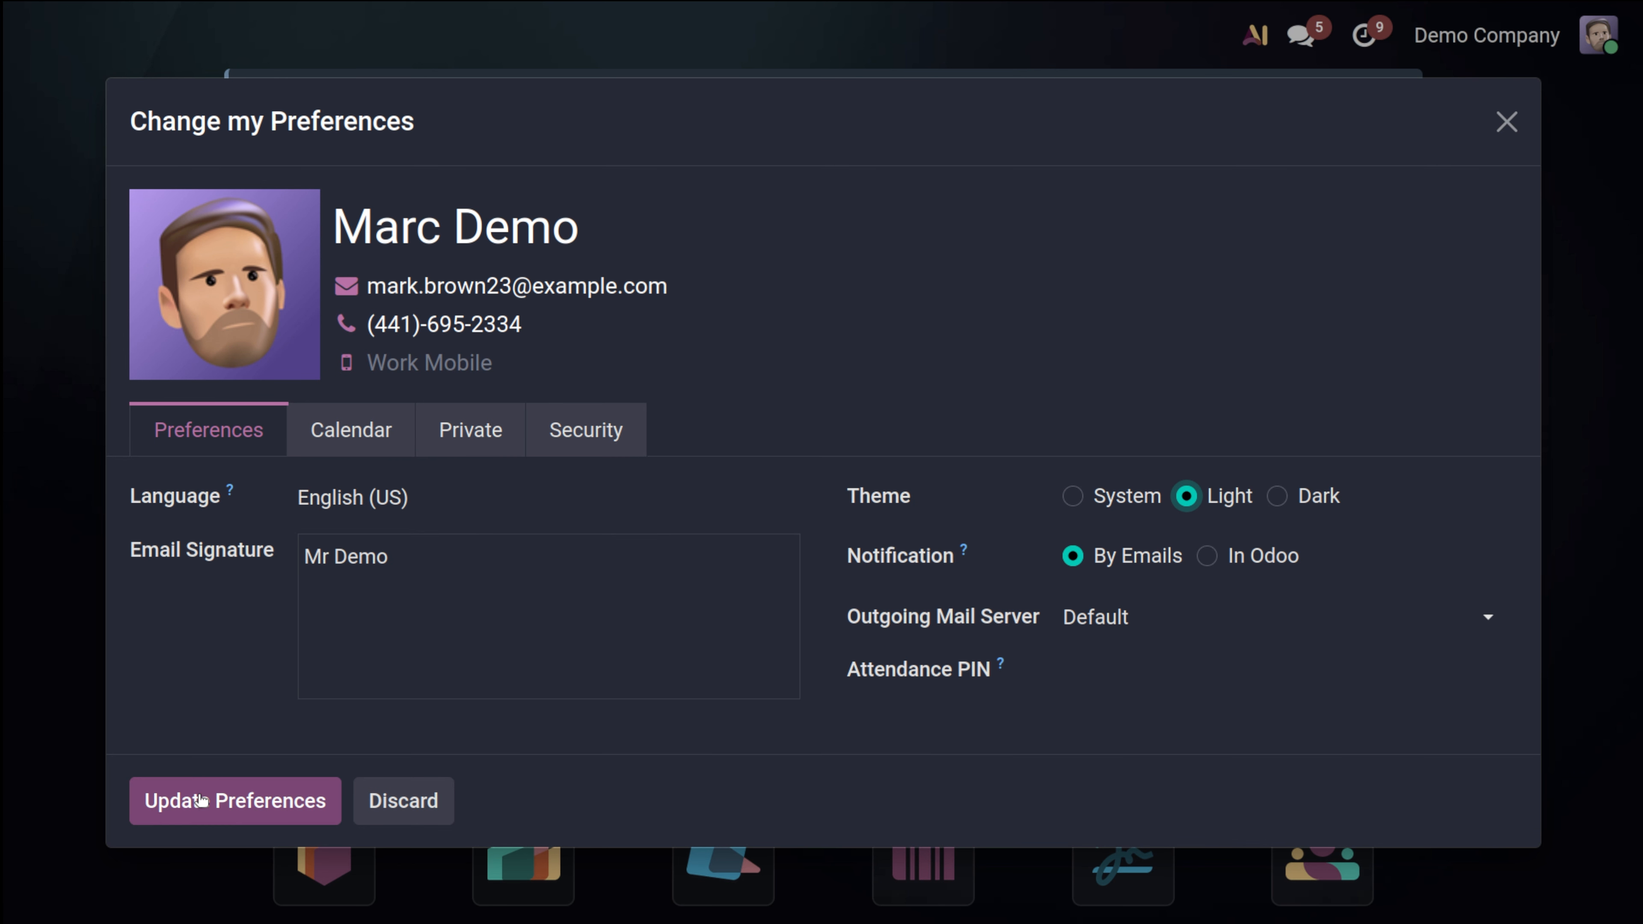
pyautogui.click(222, 794)
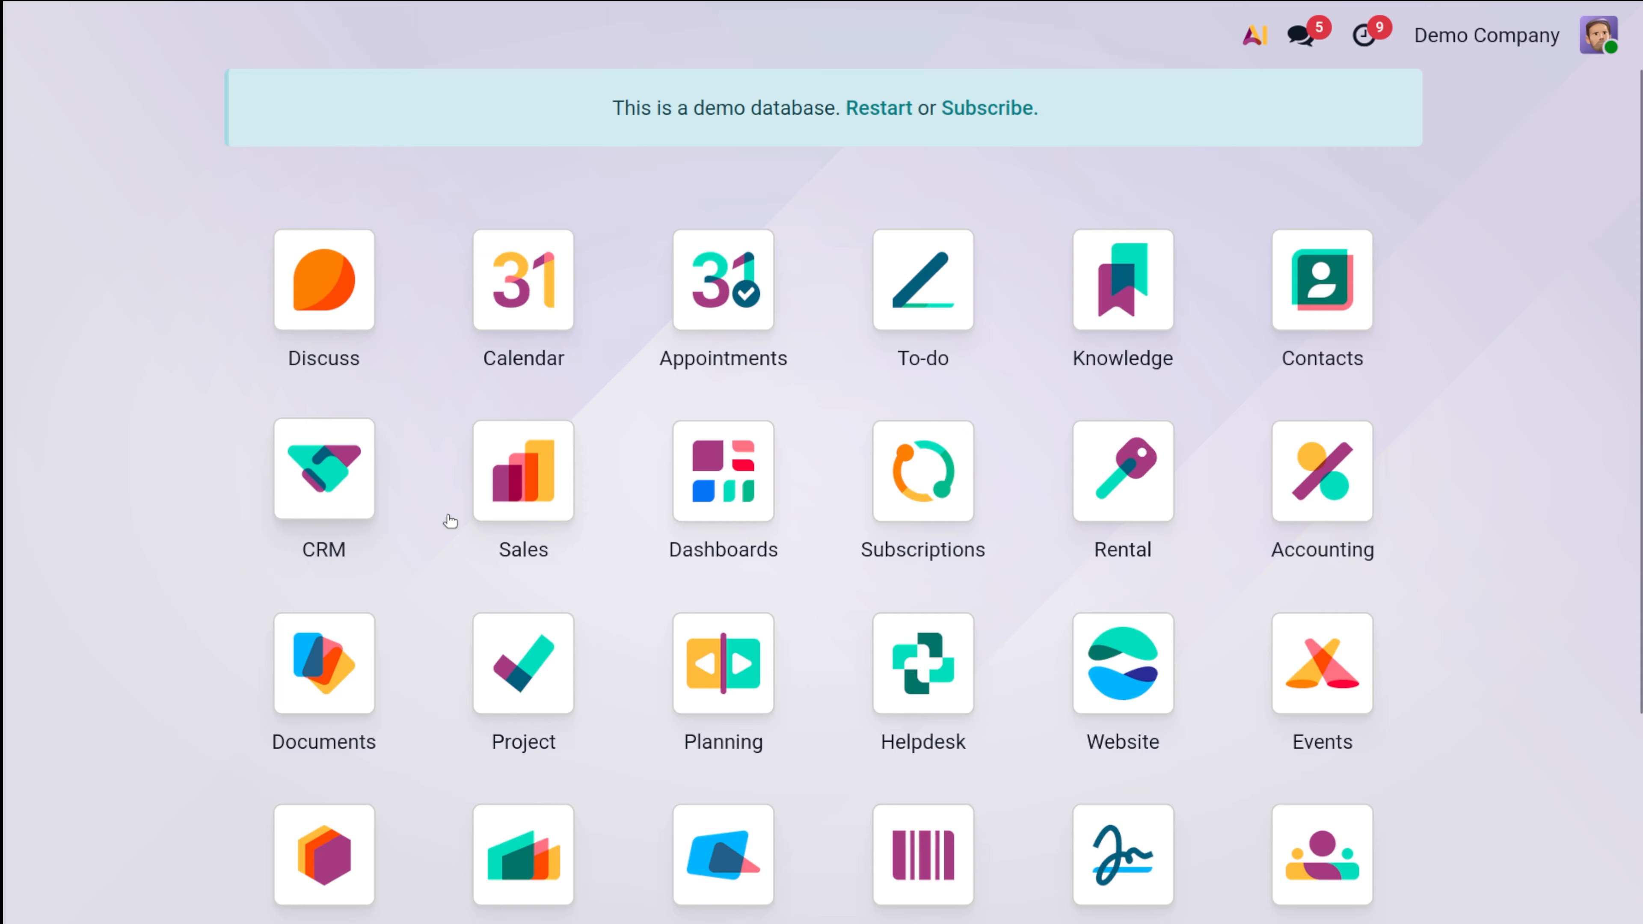
pyautogui.write('app')
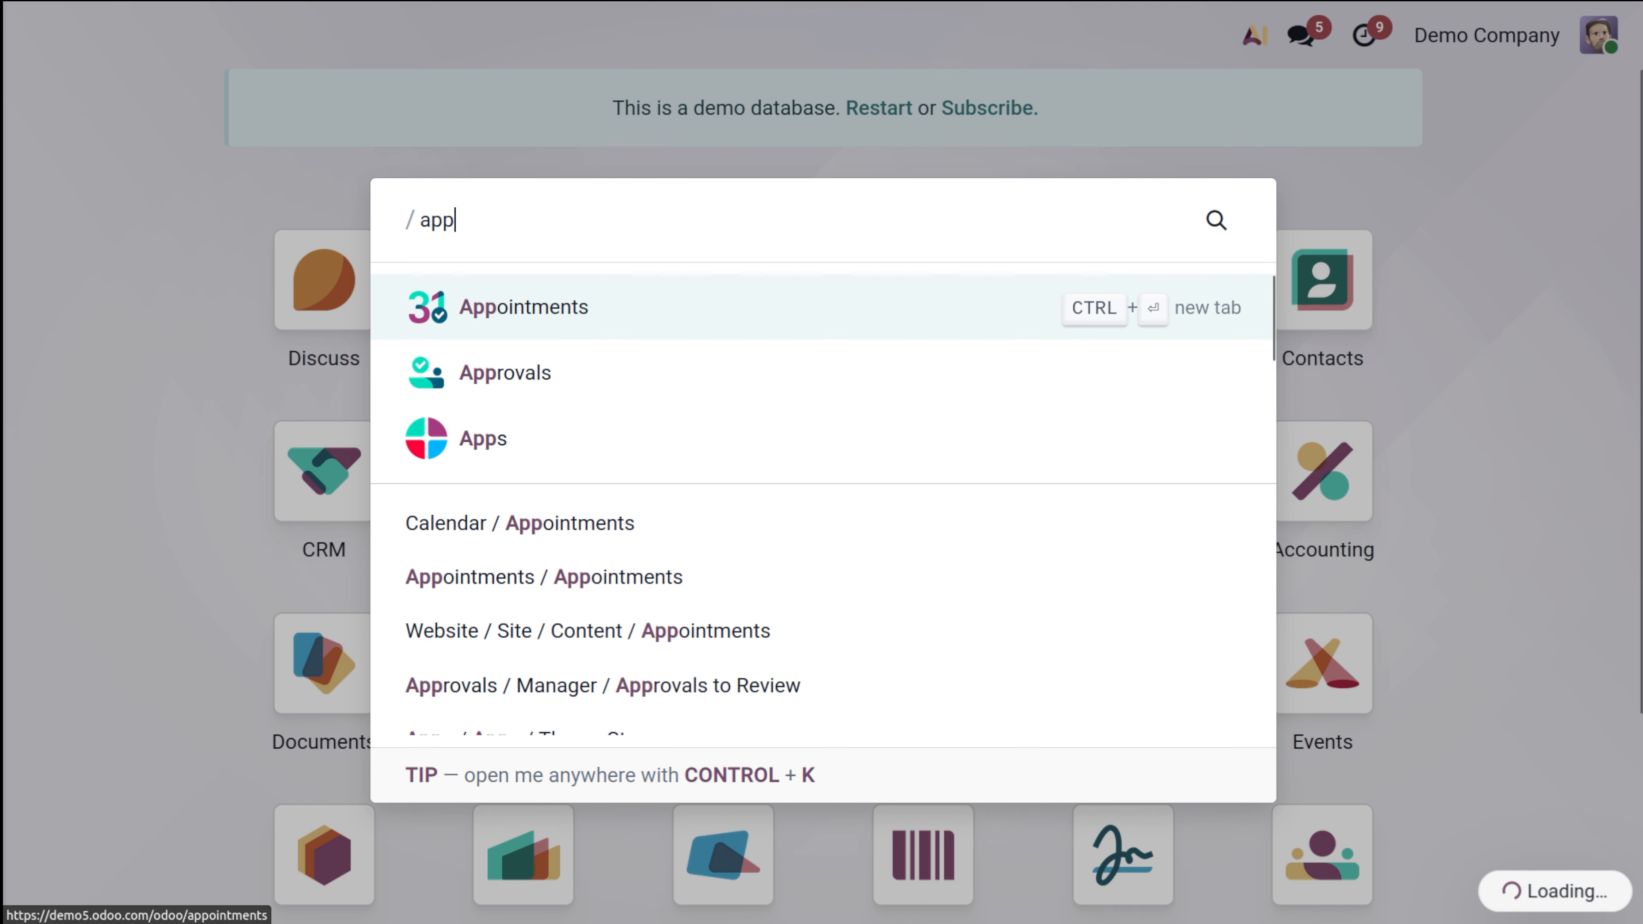
# Step: Open the Approvals app and look through the My Approvals and Manager menus
pyautogui.click(676, 366)
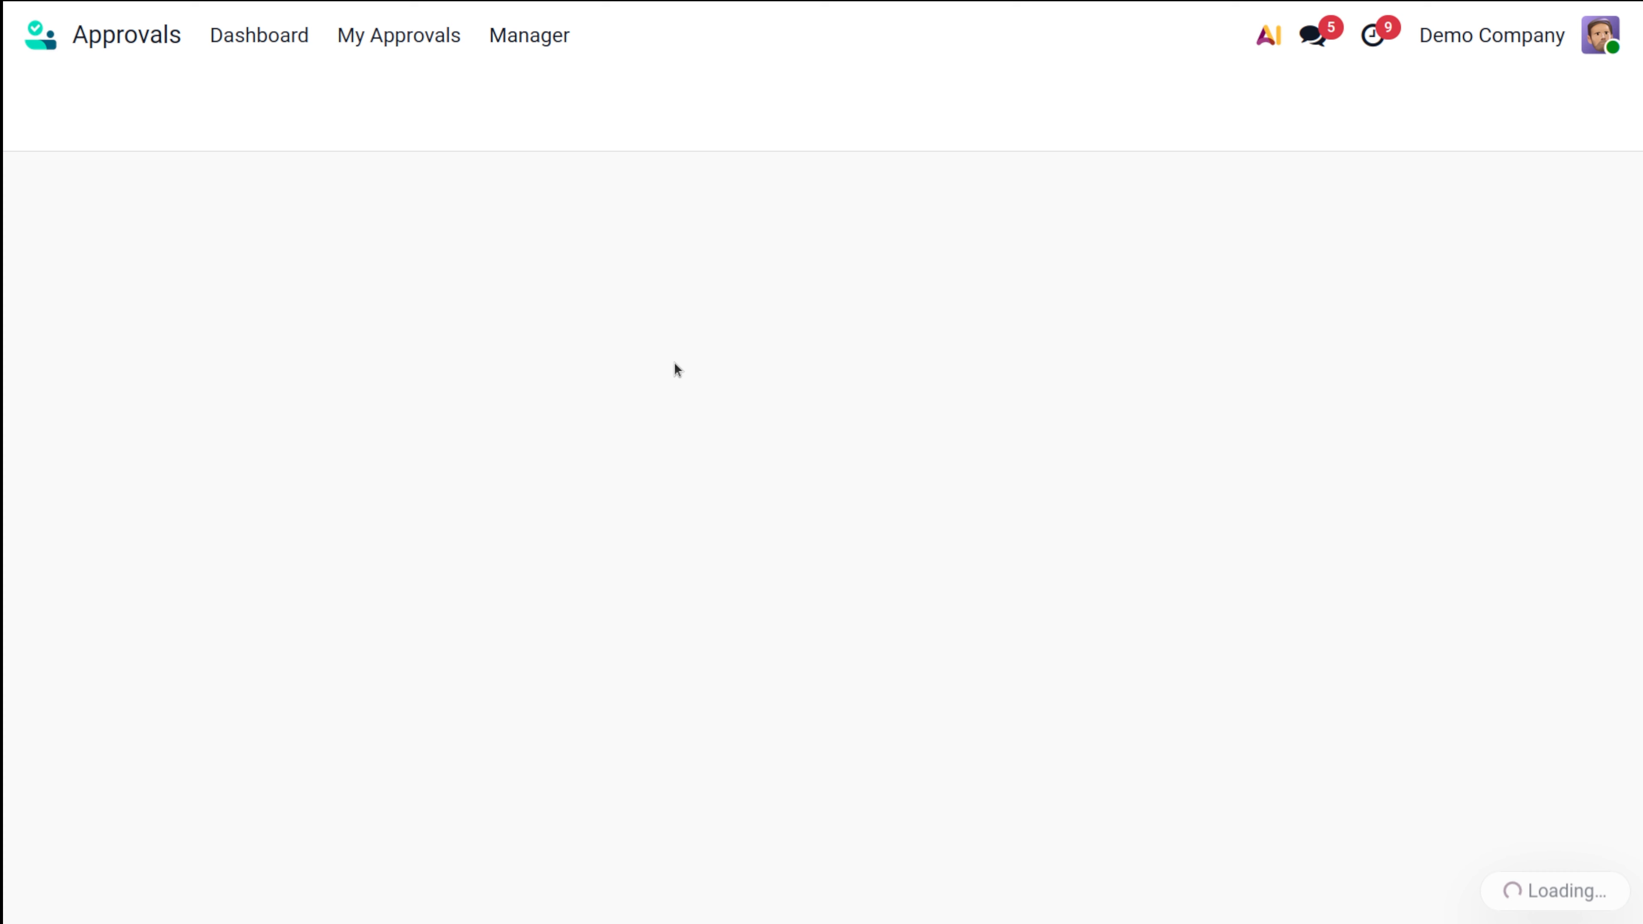
pyautogui.click(414, 38)
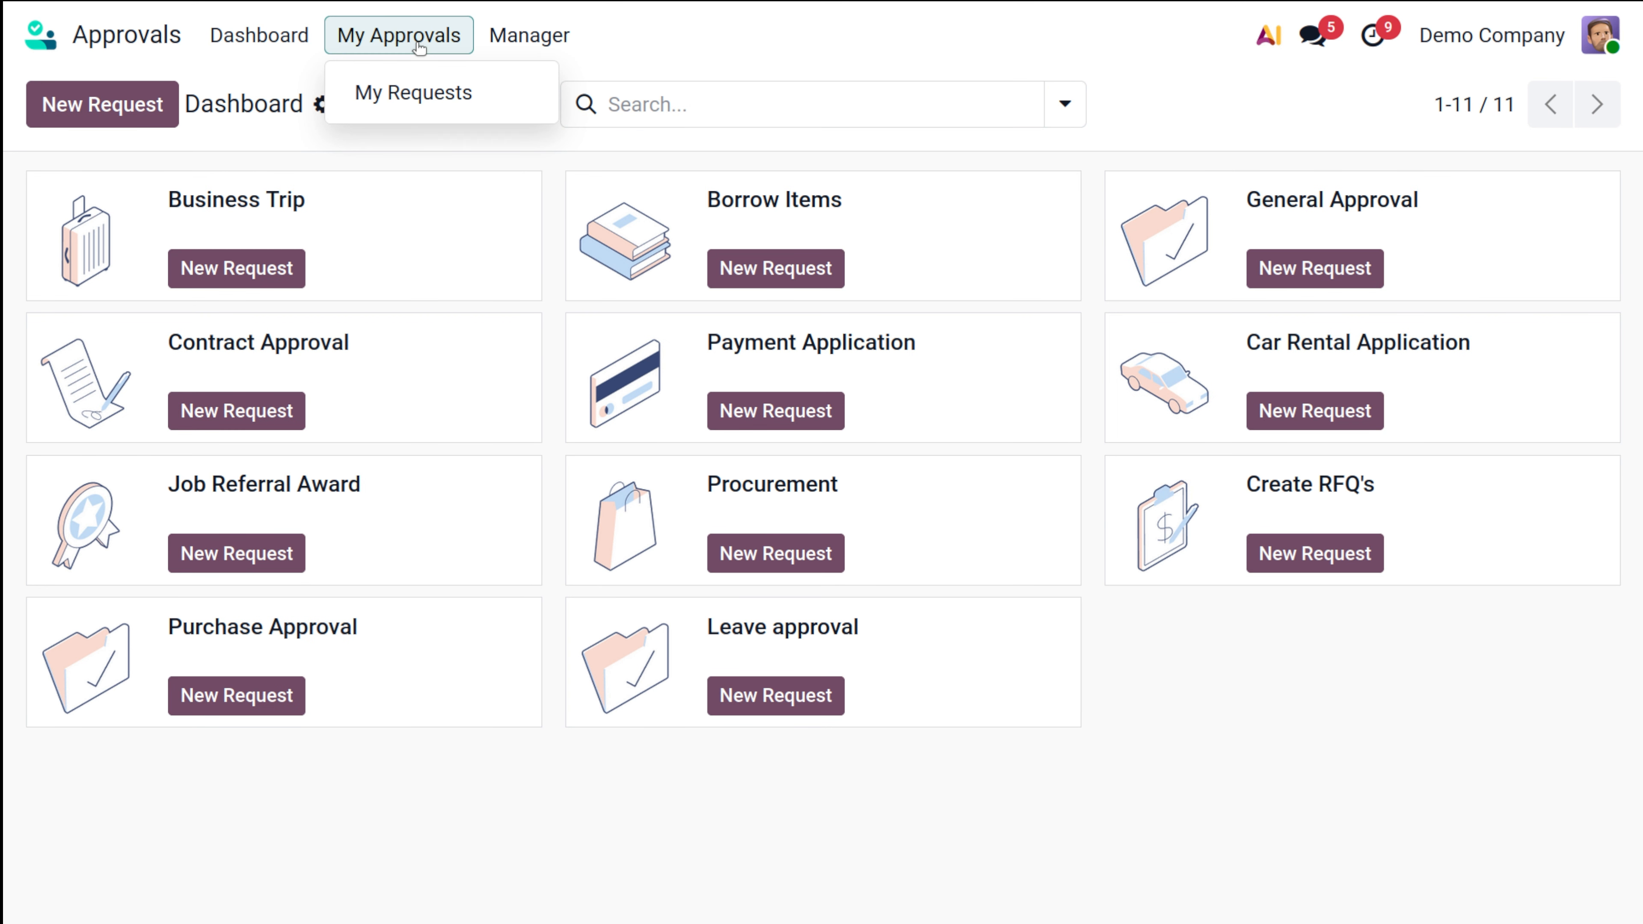
pyautogui.moveTo(524, 38)
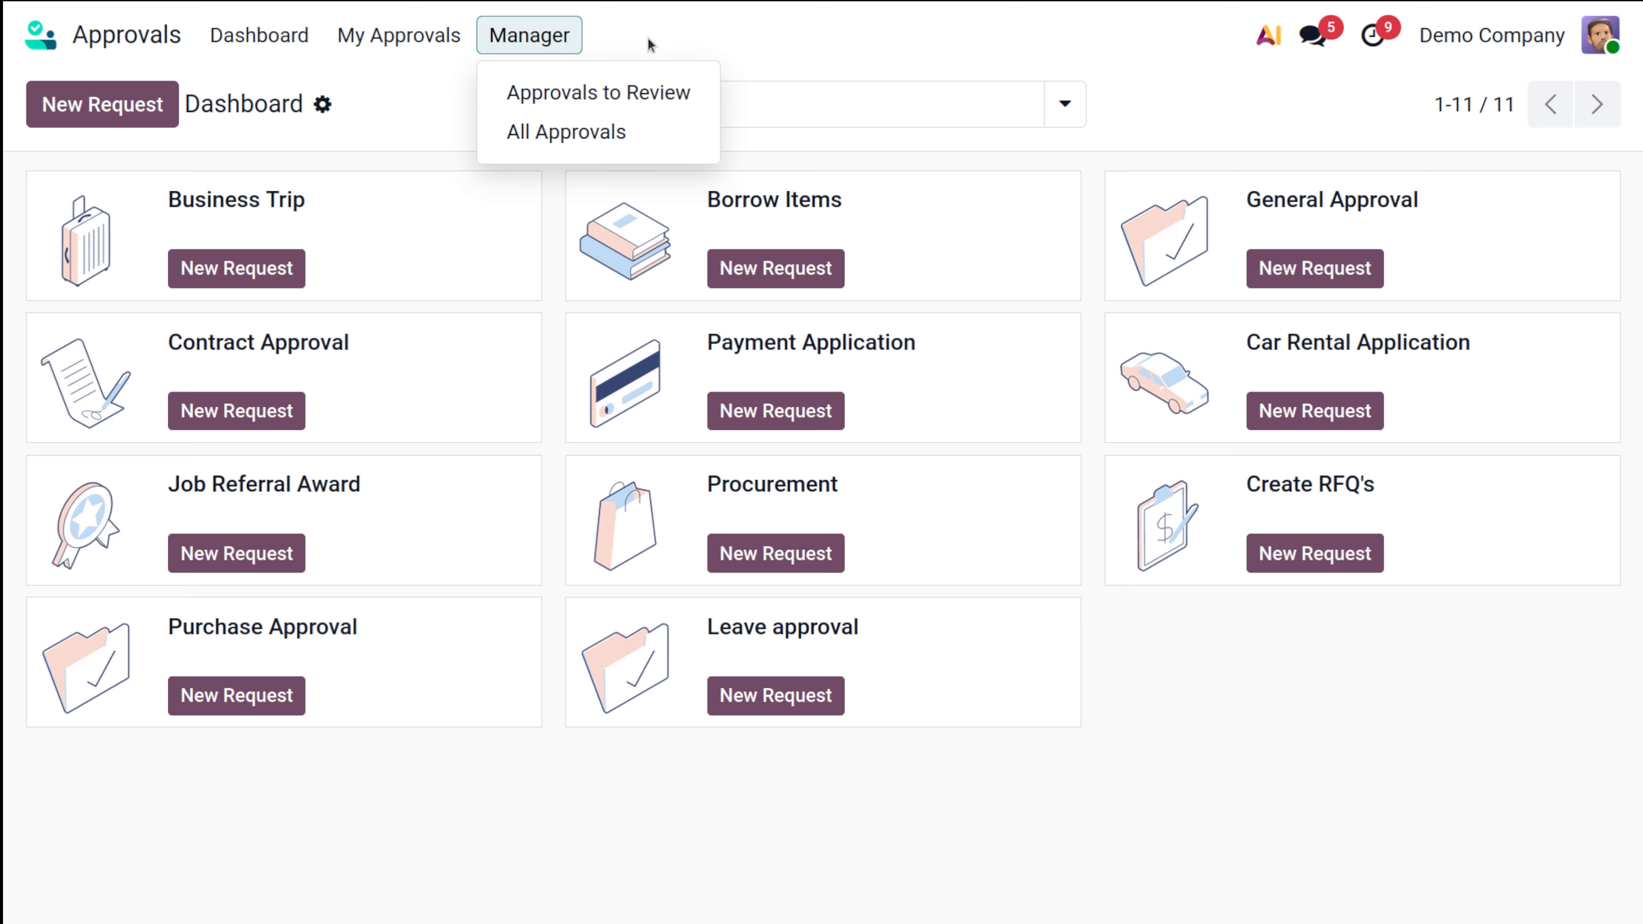
pyautogui.click(415, 135)
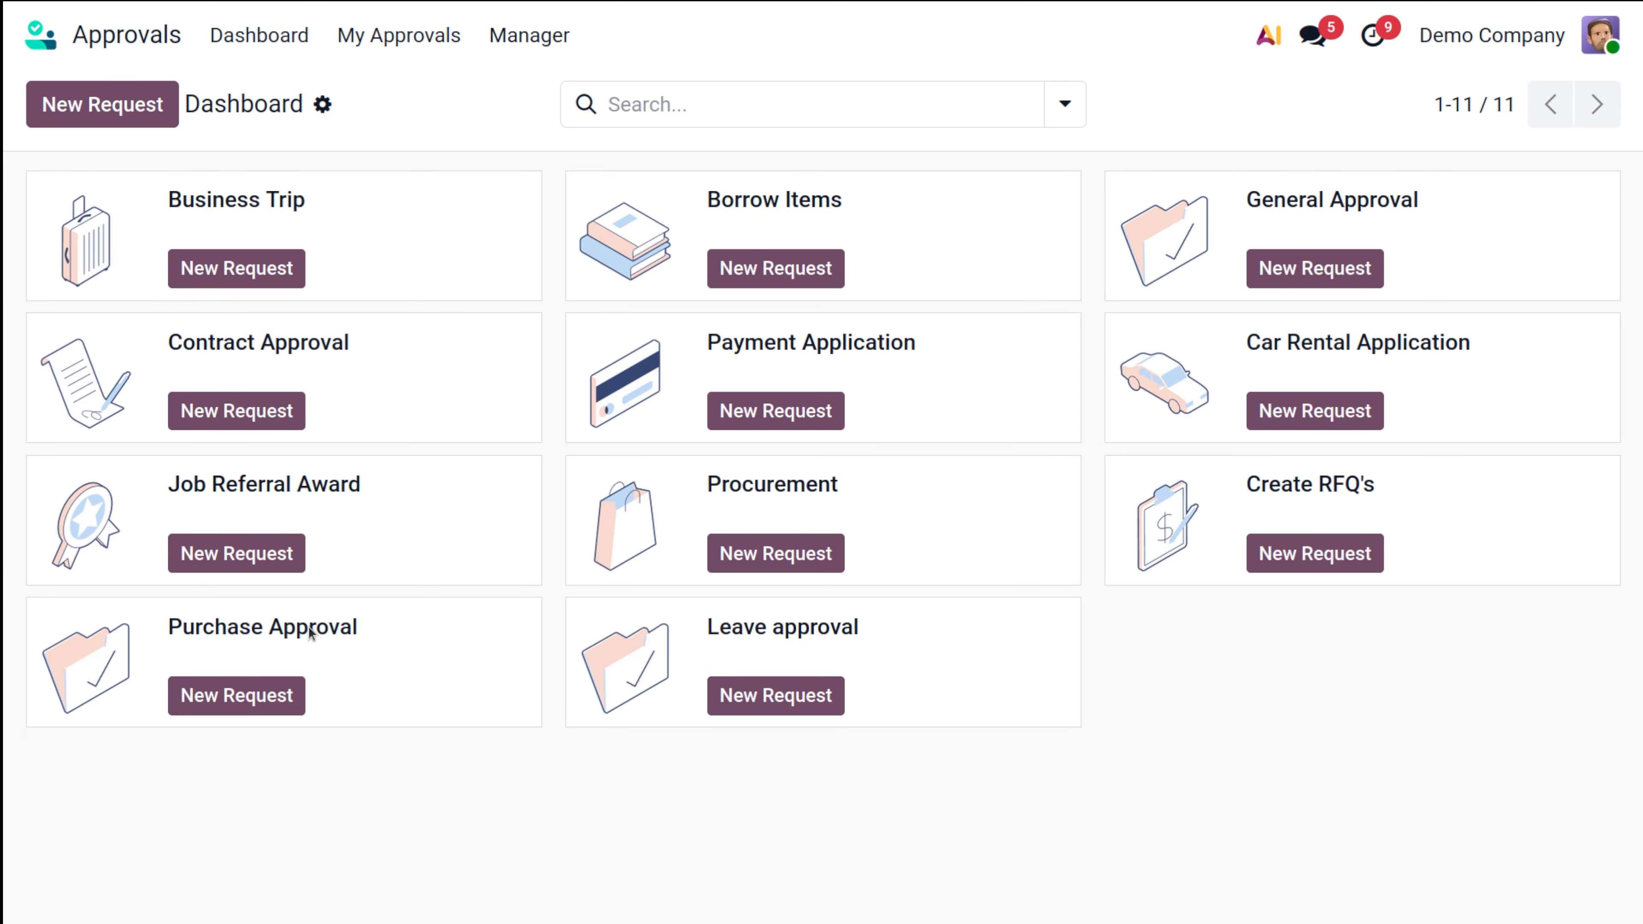
# Step: Create a Purchase Approval request, check its approvers, save and submit it, then return to the dashboard
pyautogui.click(259, 694)
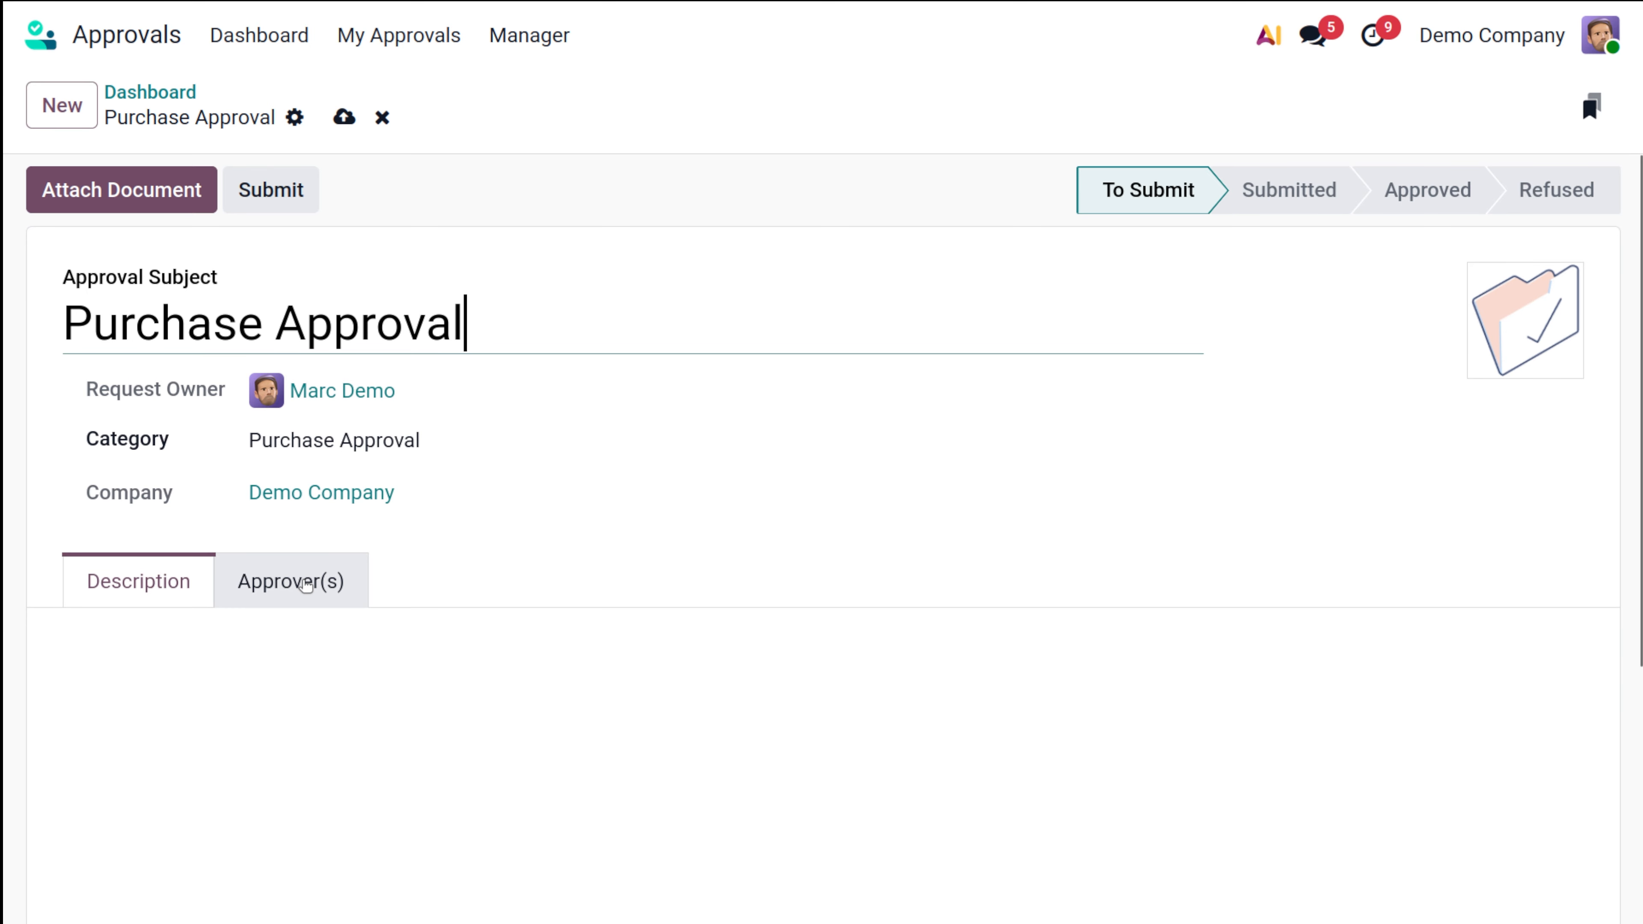
pyautogui.click(305, 582)
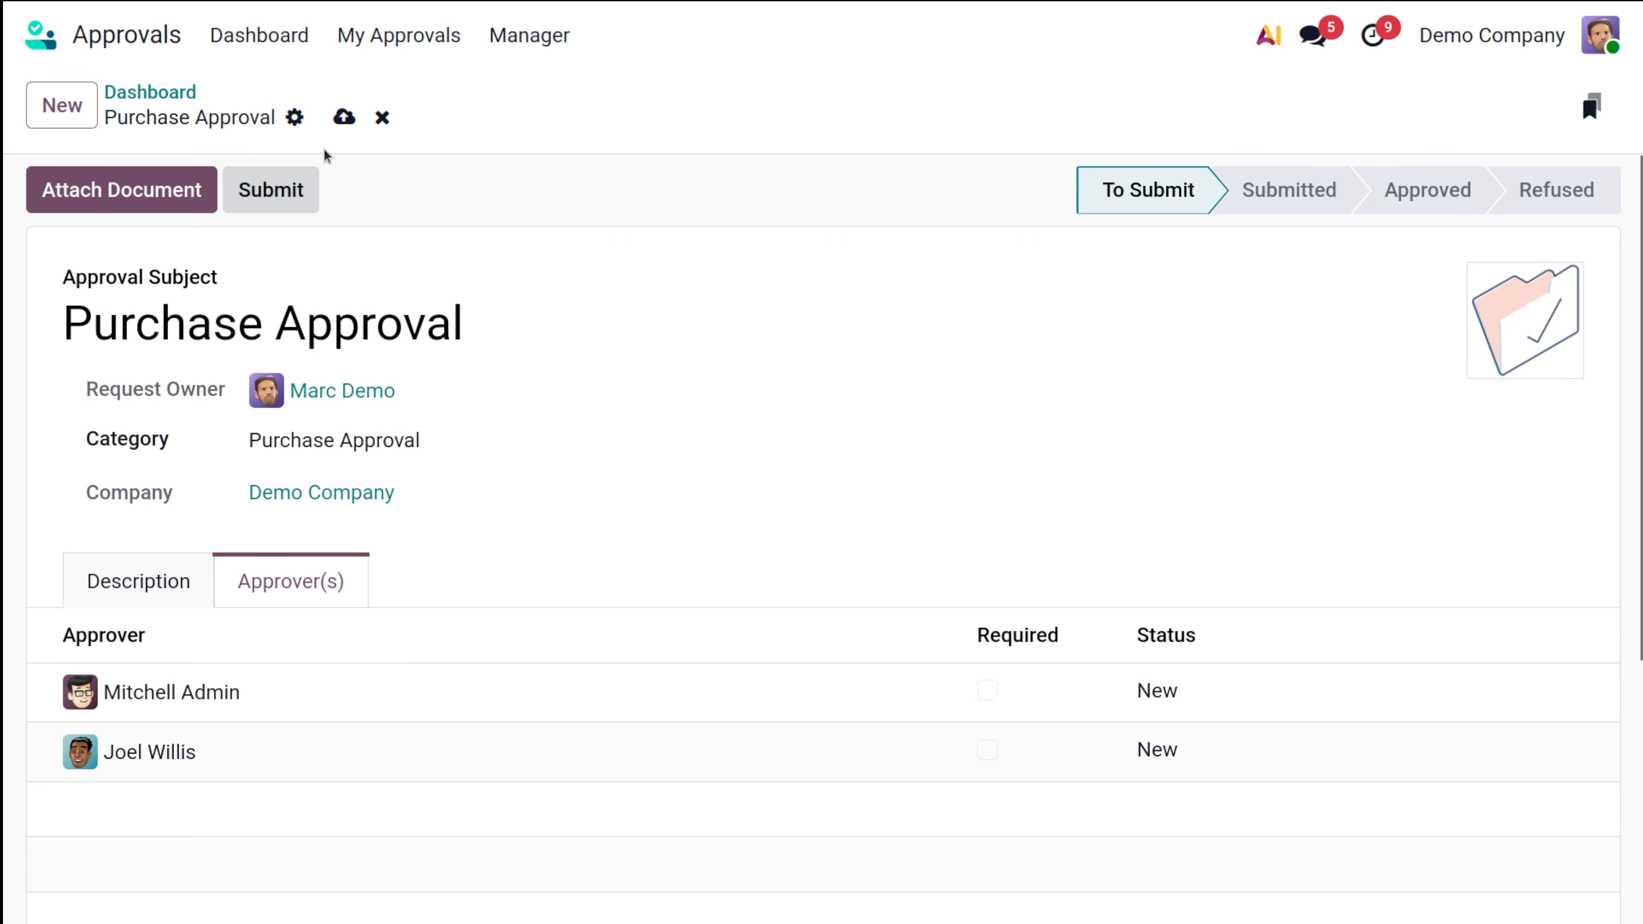
pyautogui.click(344, 117)
pyautogui.click(294, 190)
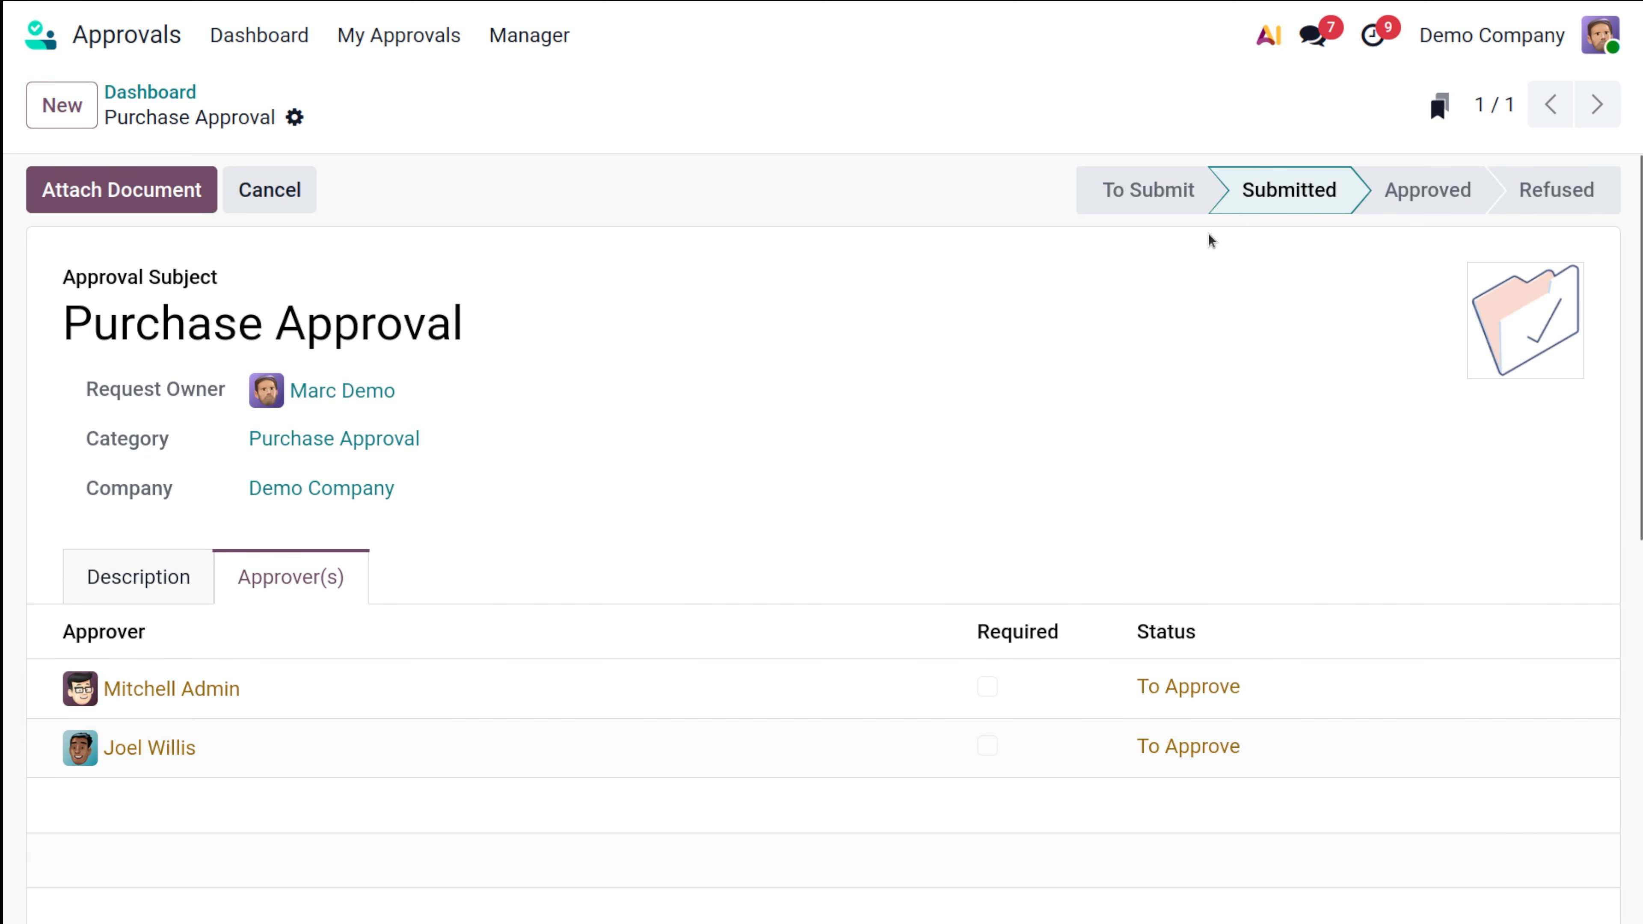
pyautogui.click(150, 92)
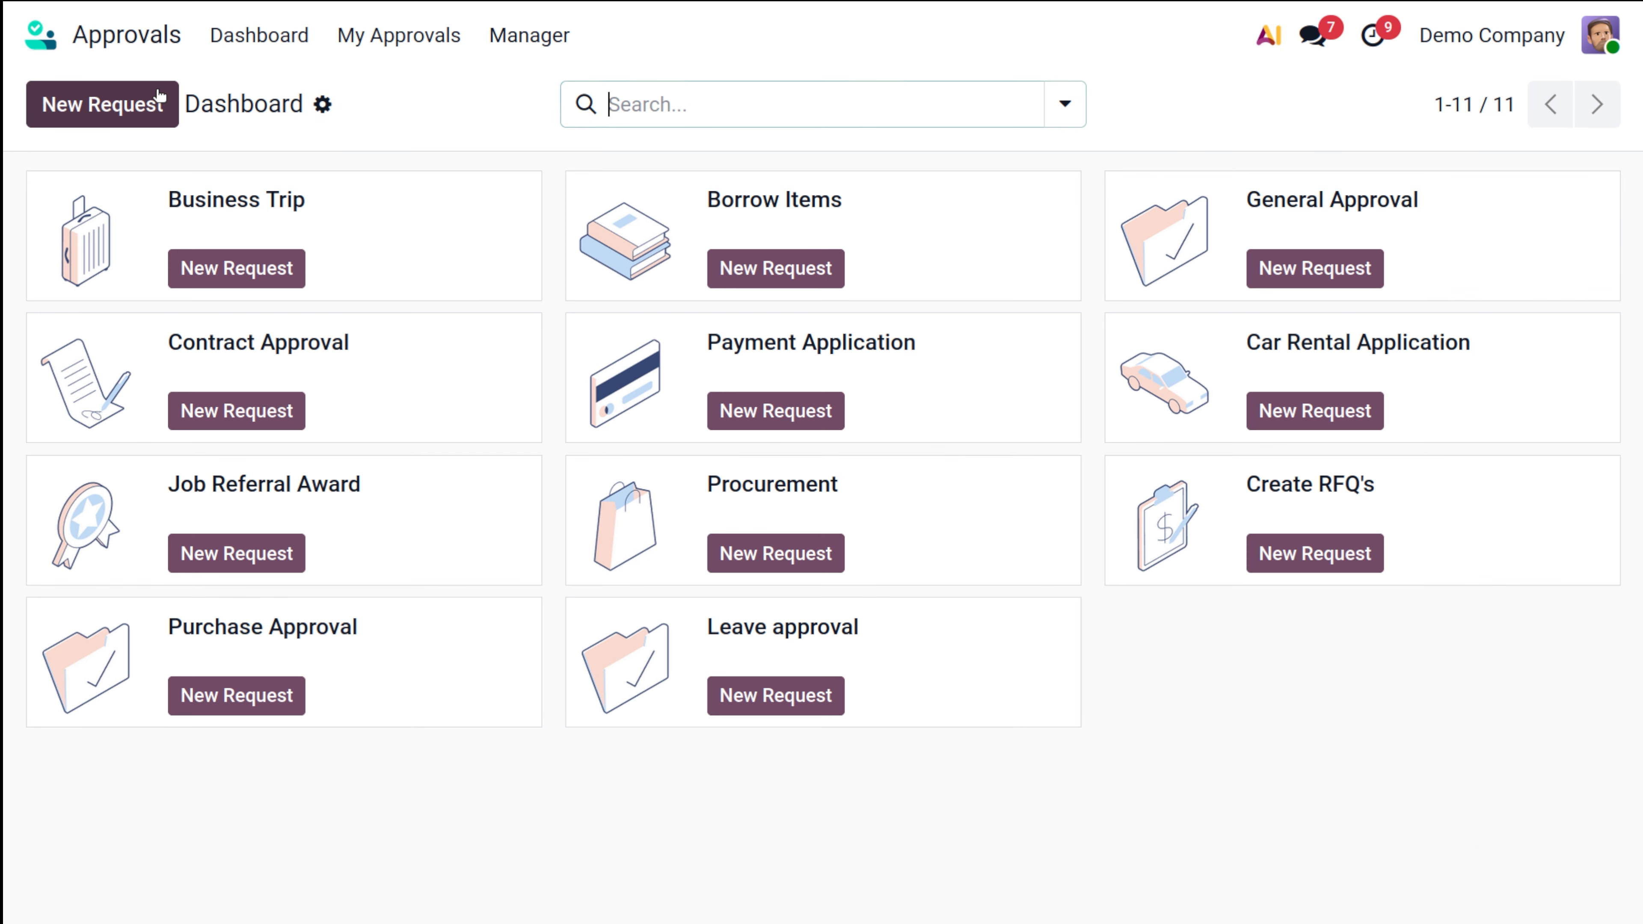
# Step: Log out of the demo user and log in as the administrator using the saved password
pyautogui.click(1601, 35)
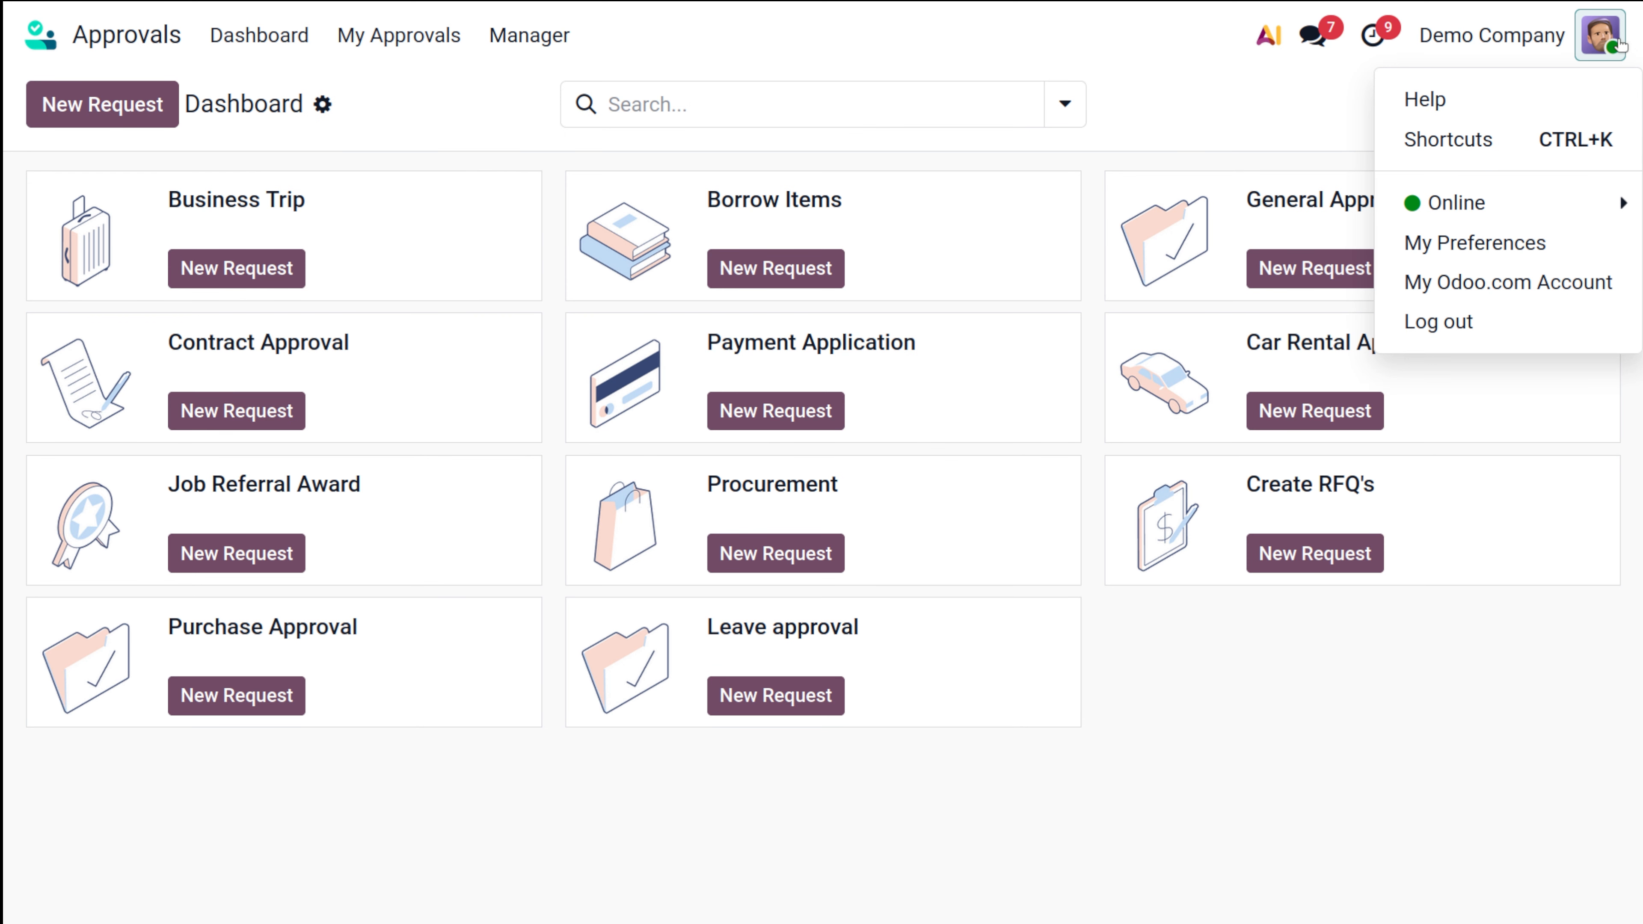
pyautogui.click(1542, 323)
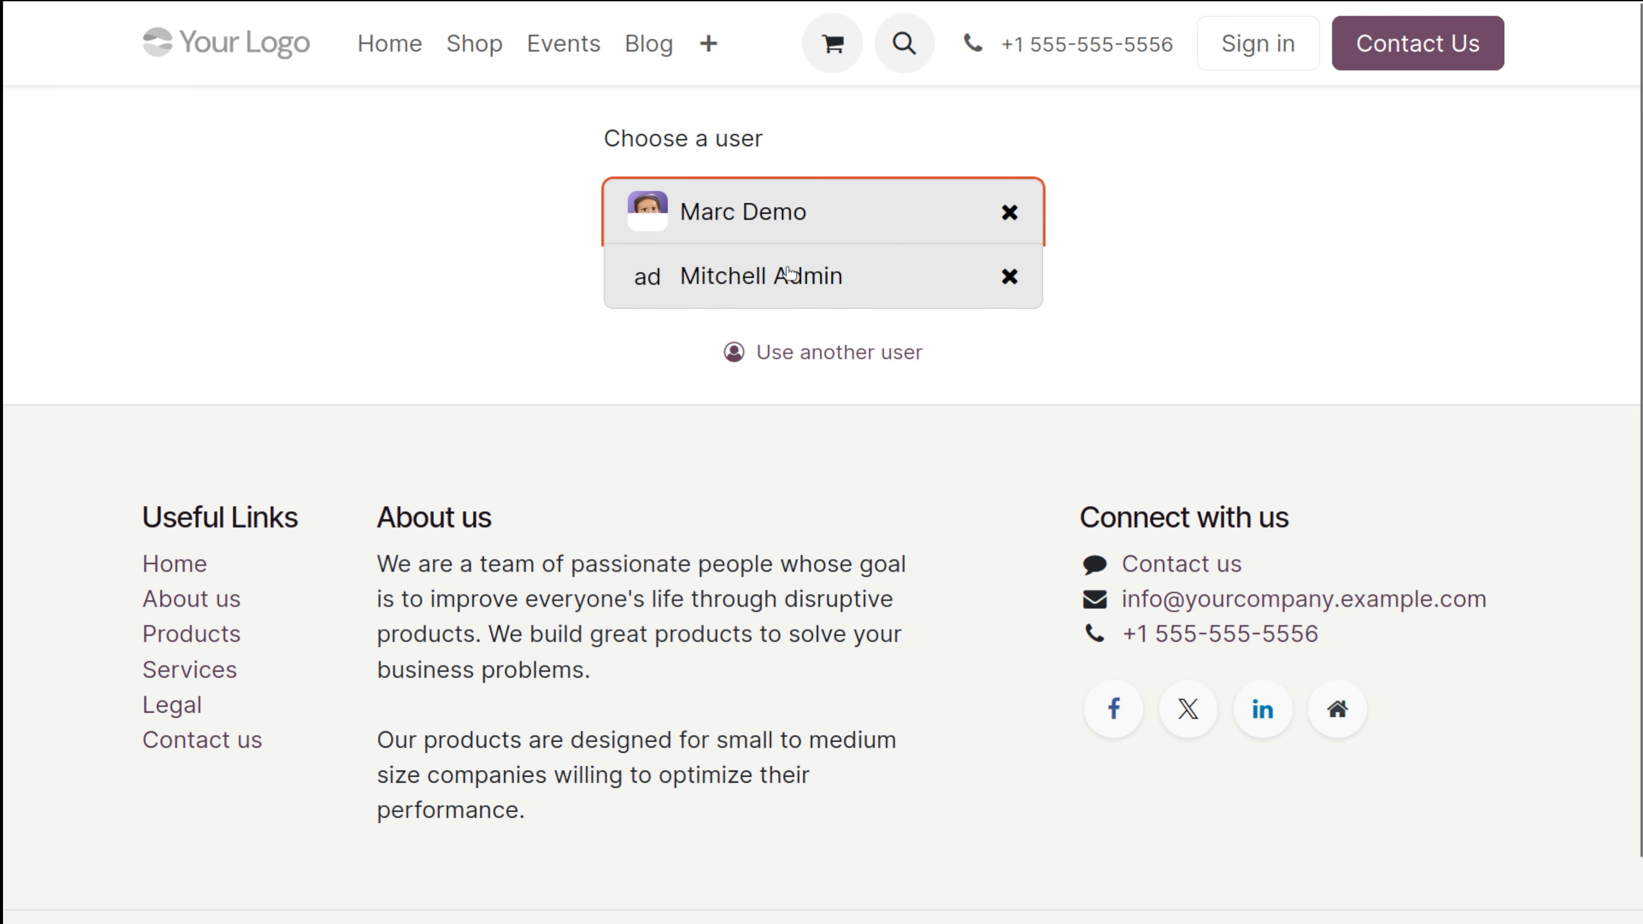
pyautogui.click(872, 275)
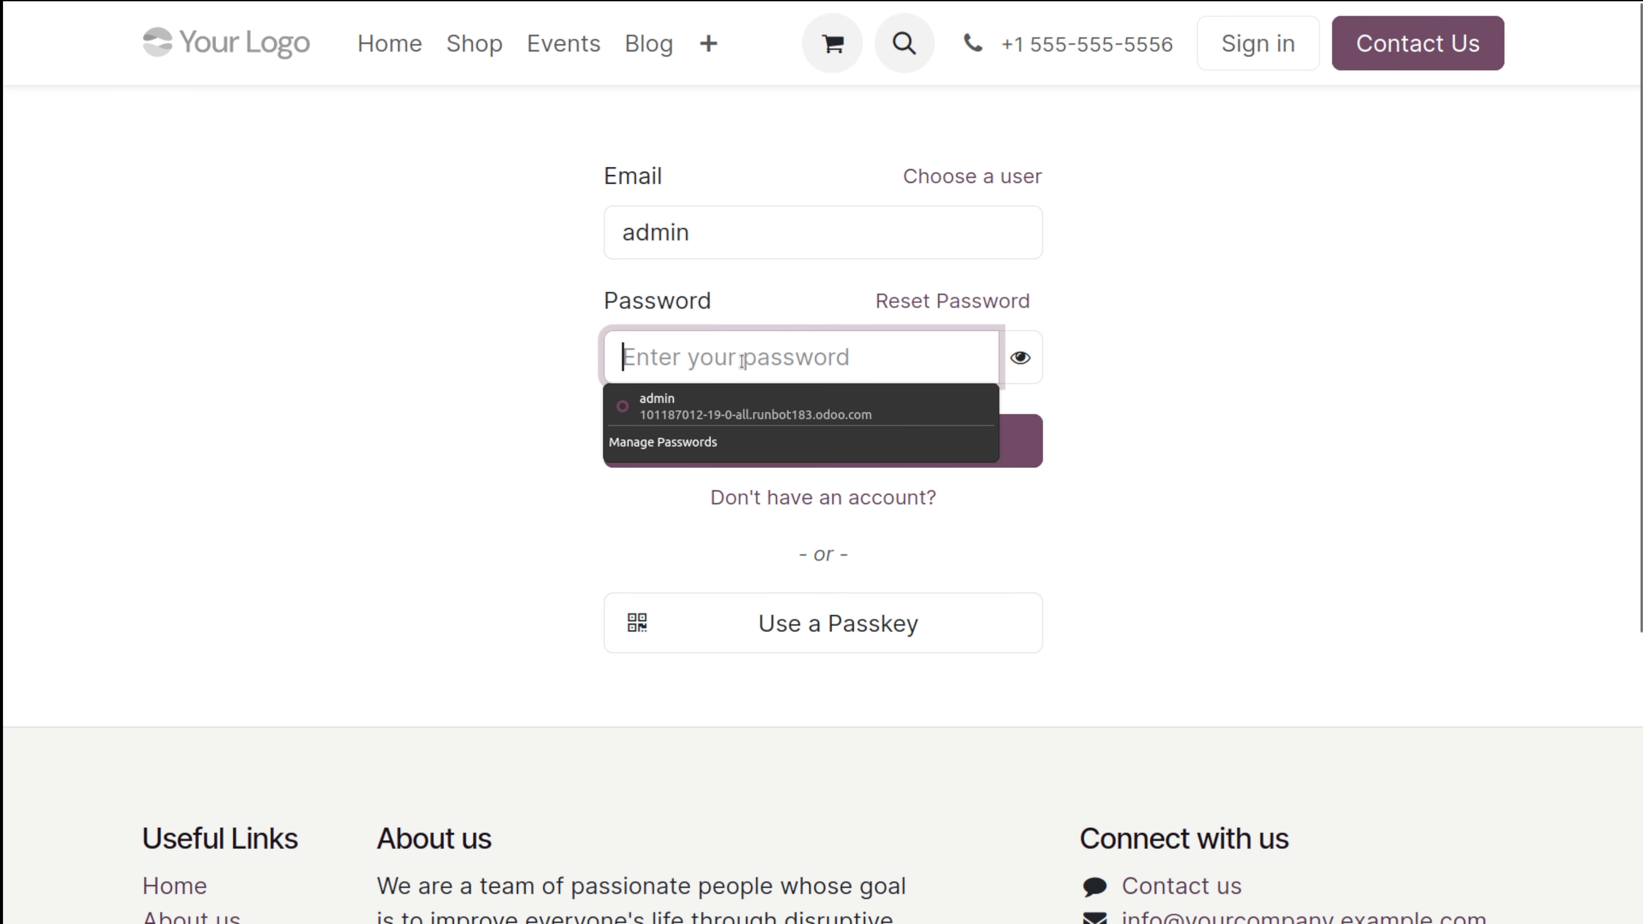
pyautogui.click(724, 414)
pyautogui.click(723, 421)
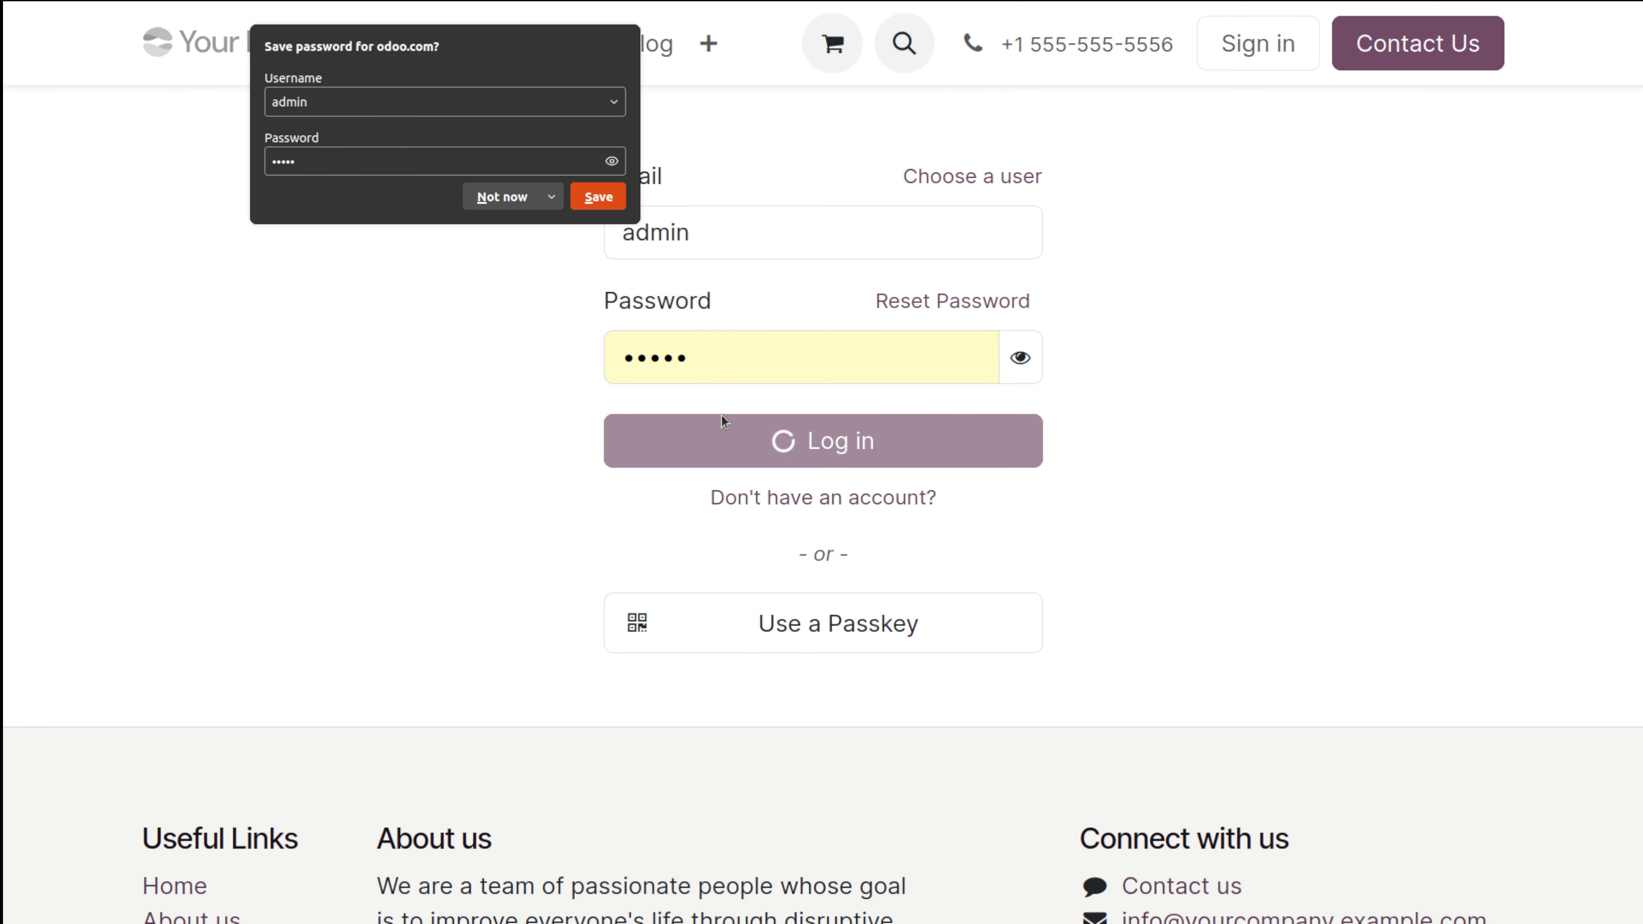
pyautogui.click(499, 203)
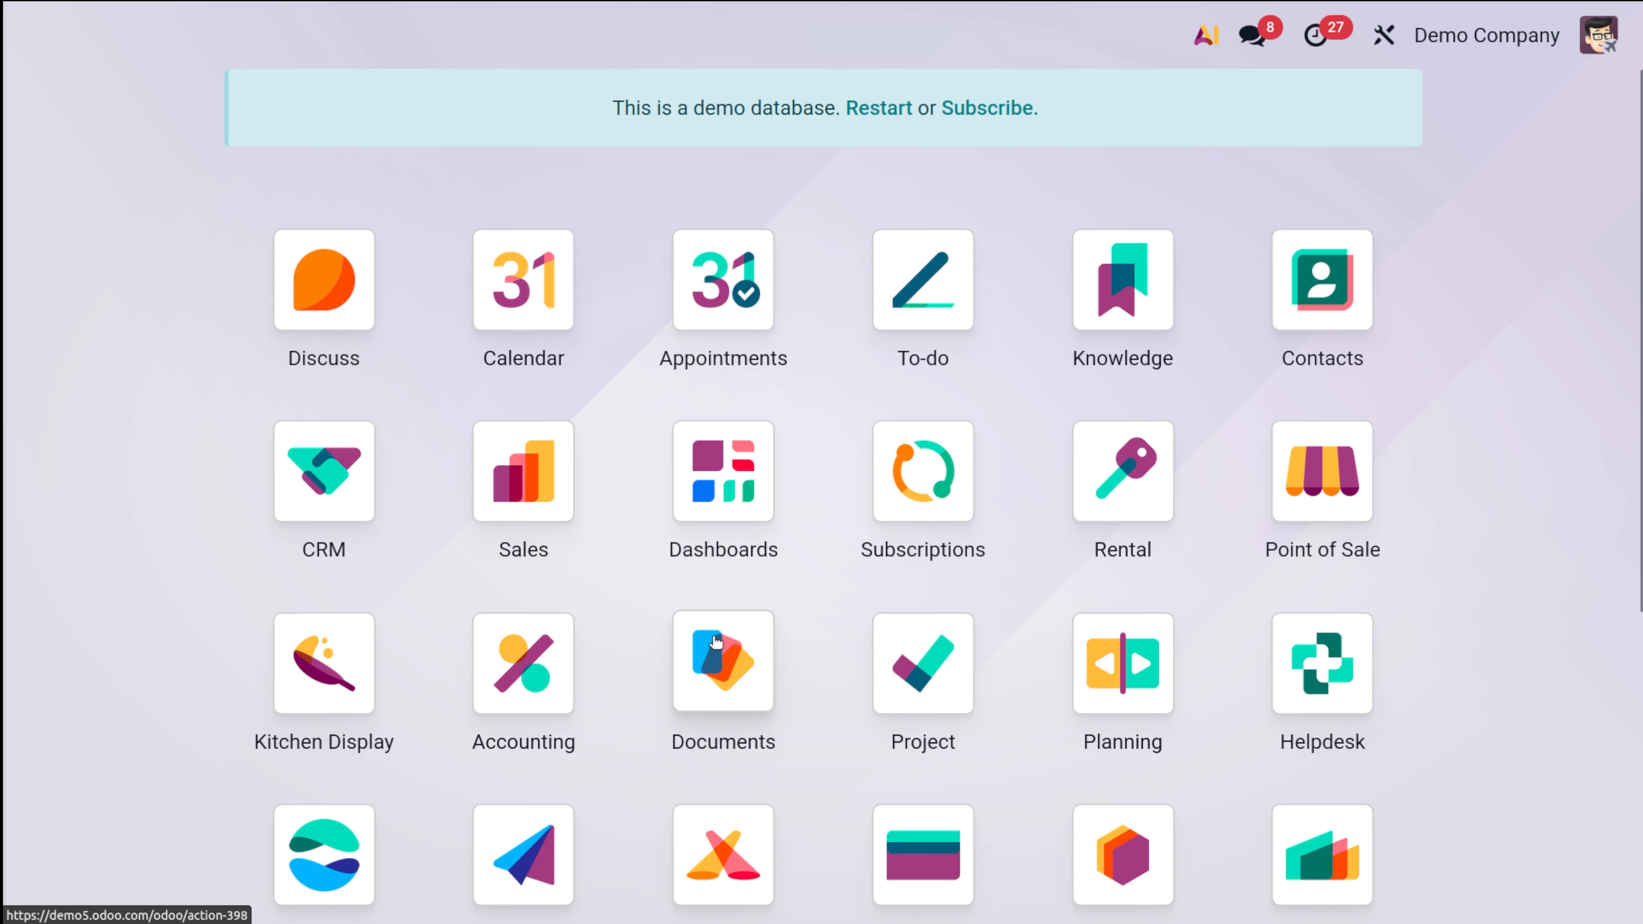
# Step: Open Approvals and list the Purchase Approval requests awaiting review
pyautogui.write('ap')
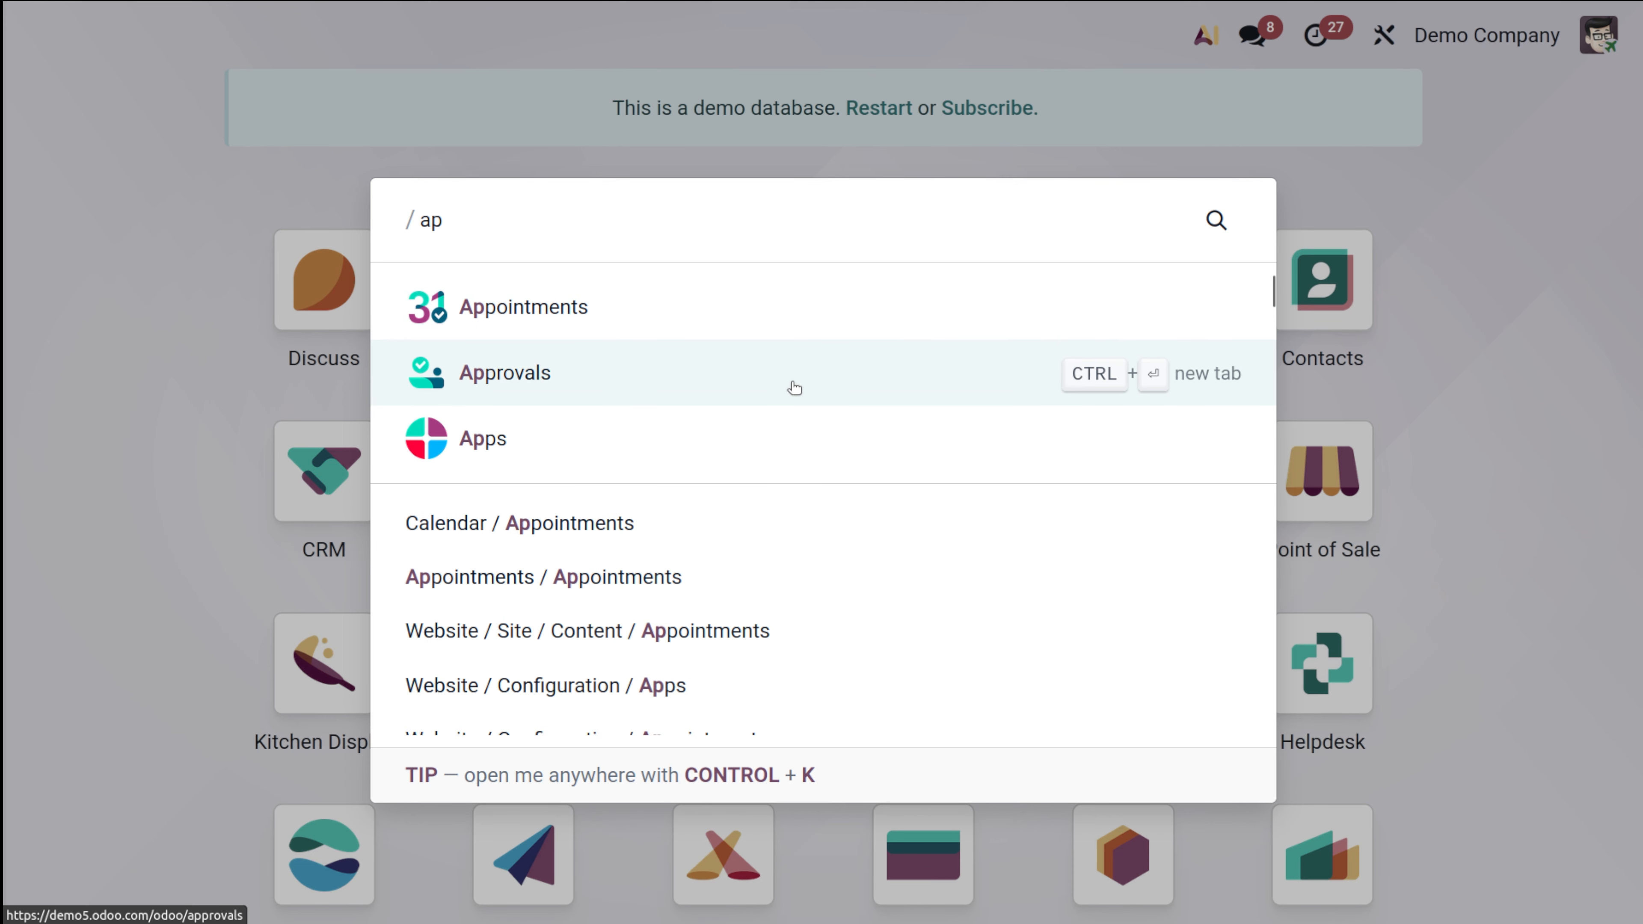
pyautogui.click(783, 378)
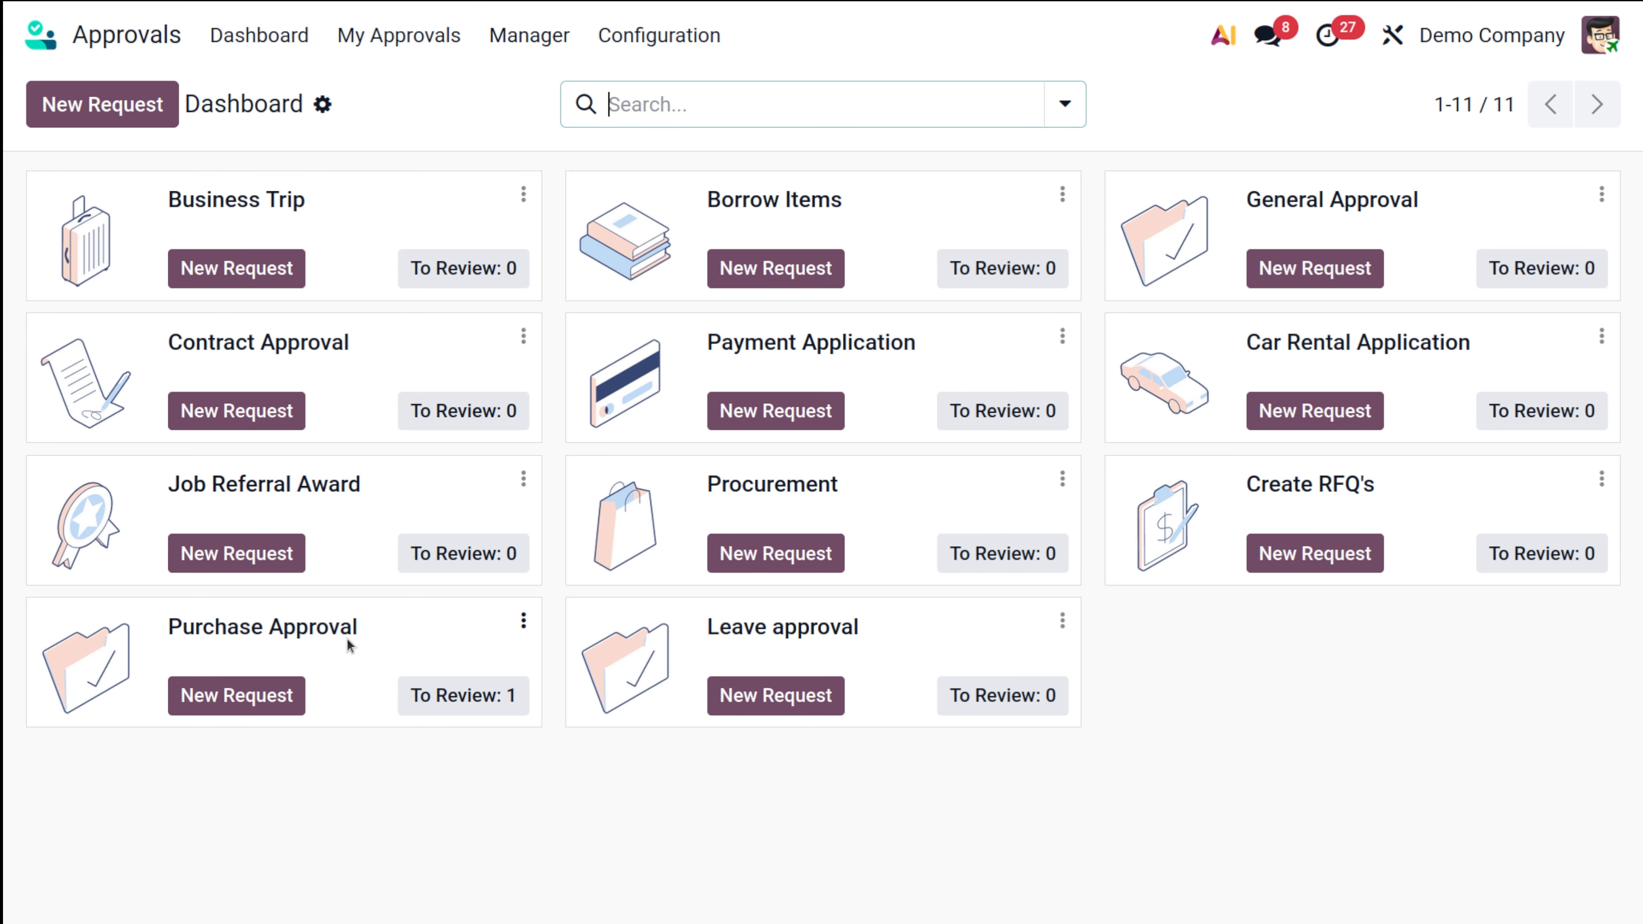
pyautogui.click(436, 697)
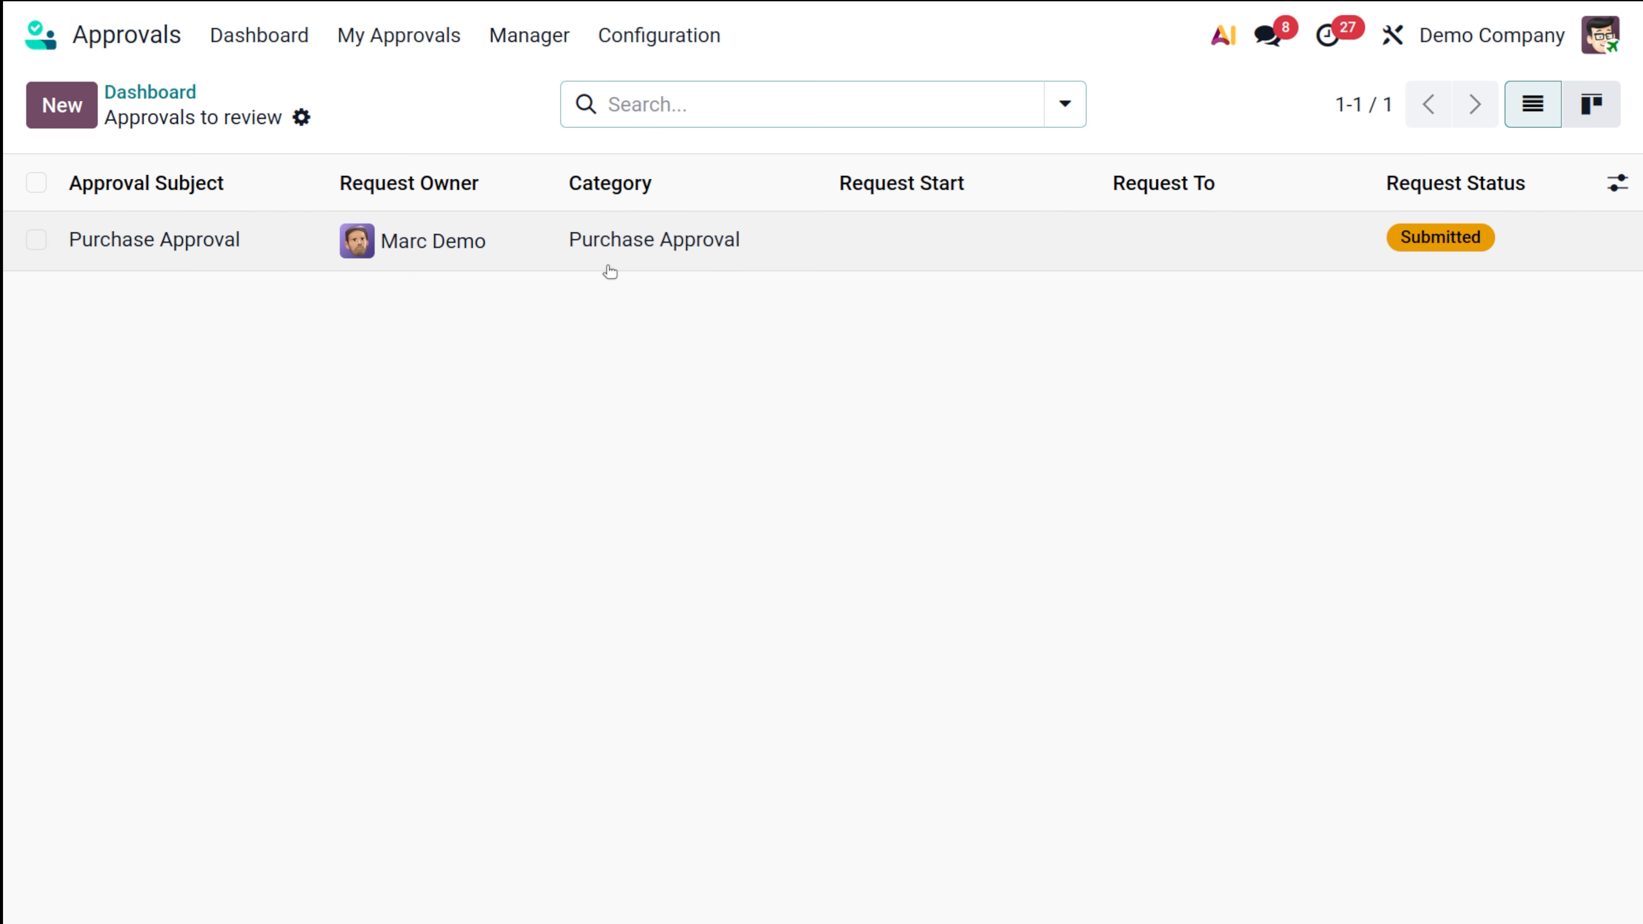
# Step: Approve the submitted Purchase Approval request and check each approver's status
pyautogui.click(766, 253)
pyautogui.click(41, 195)
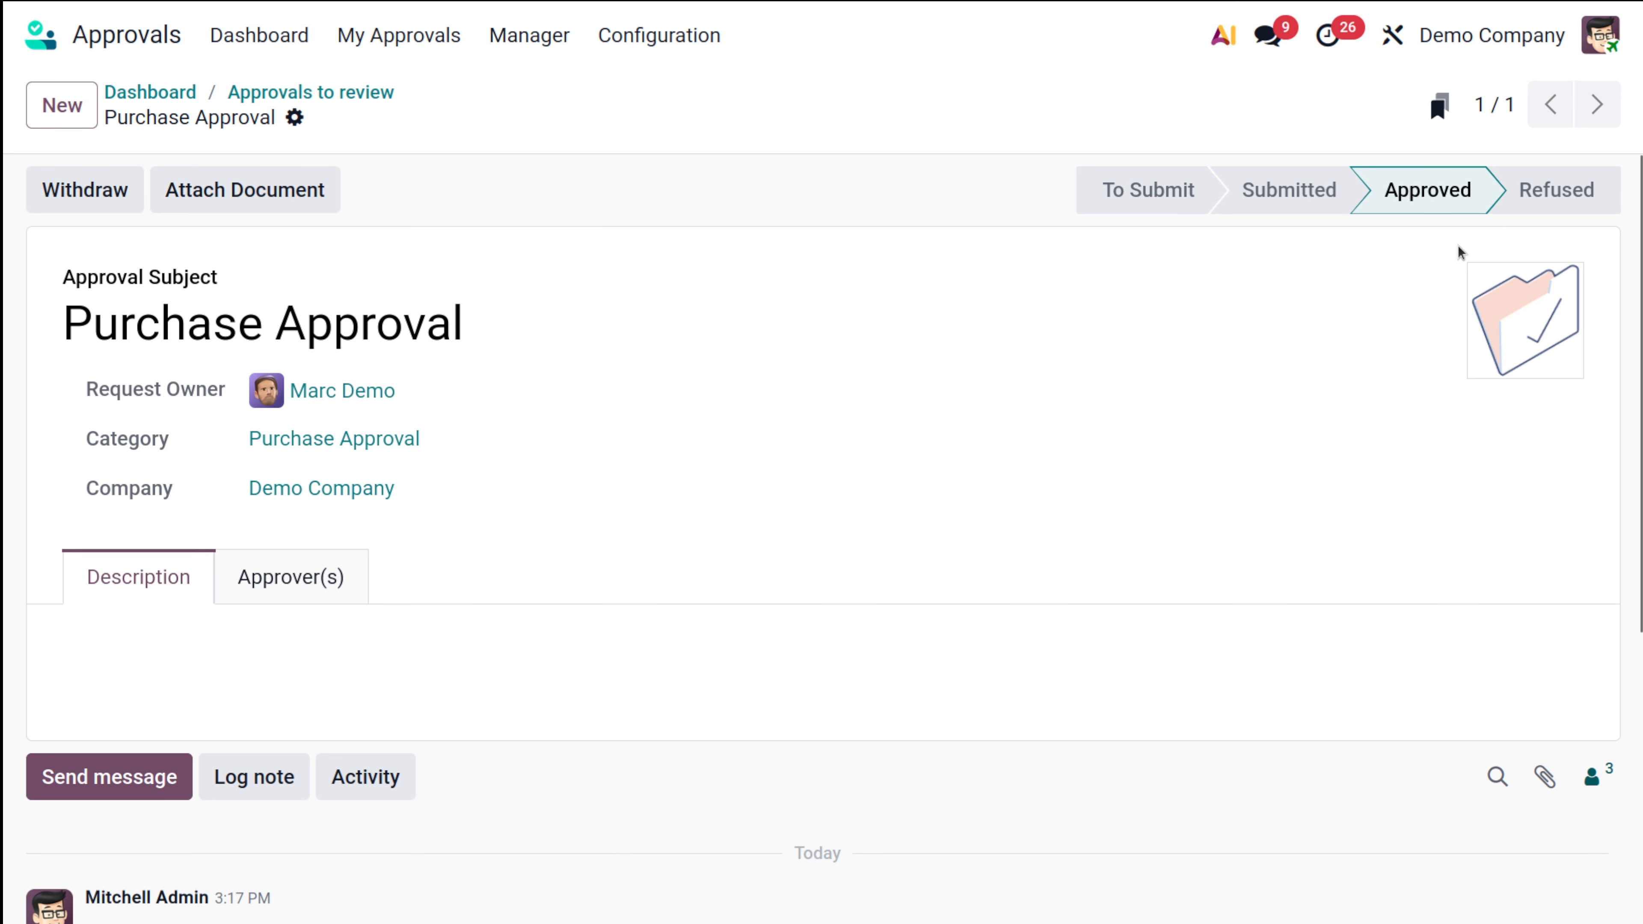
pyautogui.scroll(-5, 995, 644)
pyautogui.scroll(5, 995, 644)
pyautogui.click(275, 573)
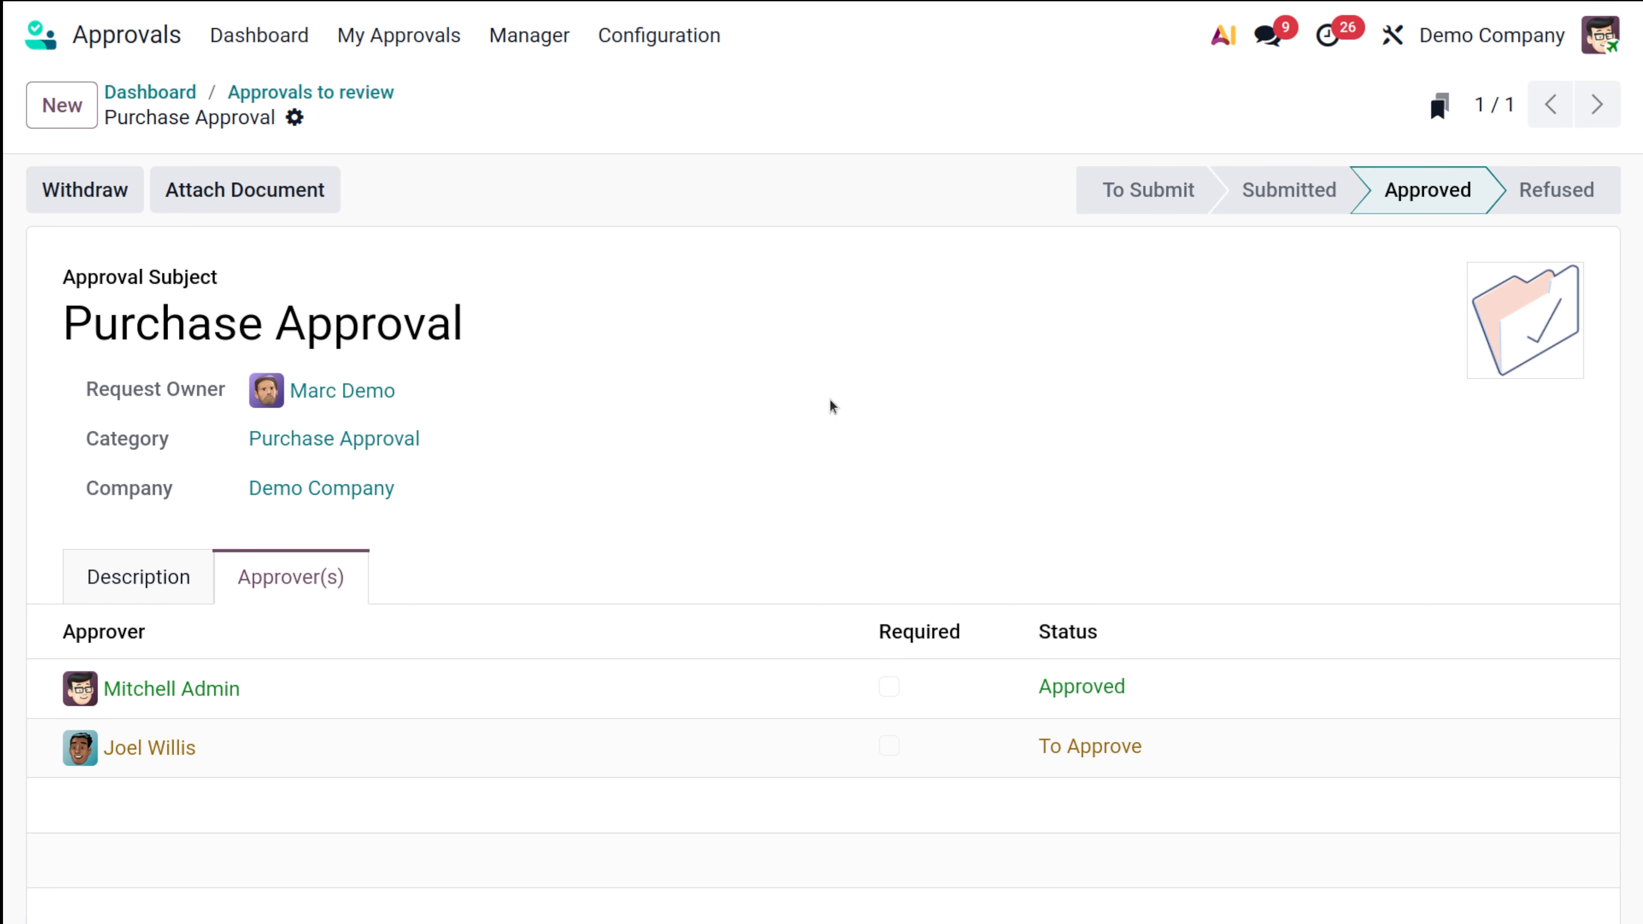
pyautogui.click(331, 95)
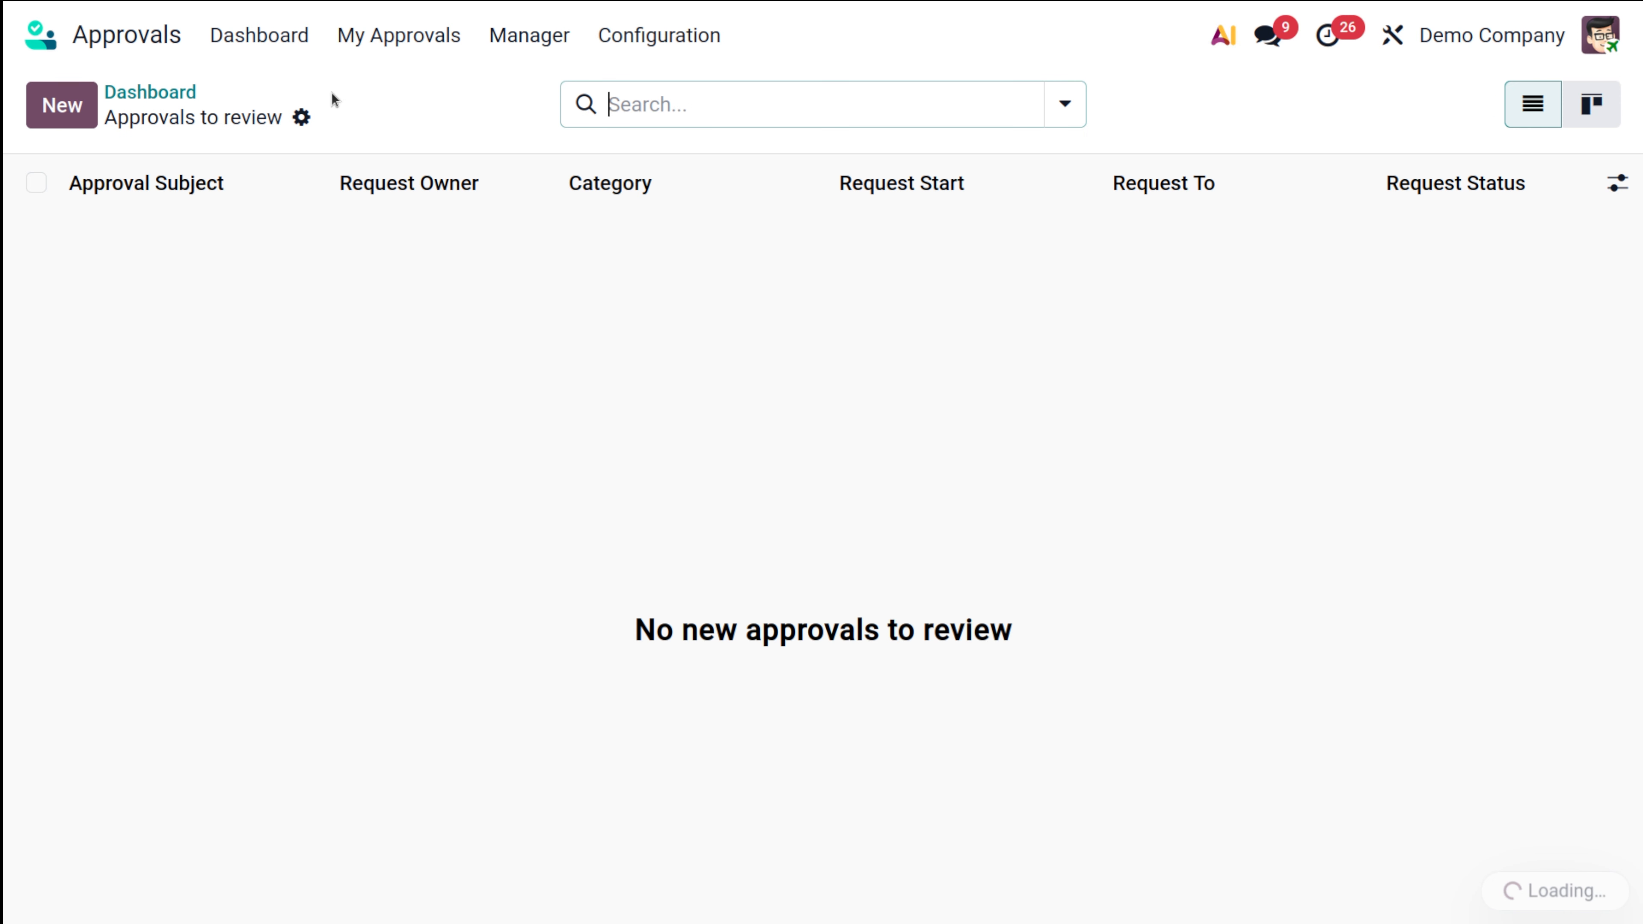